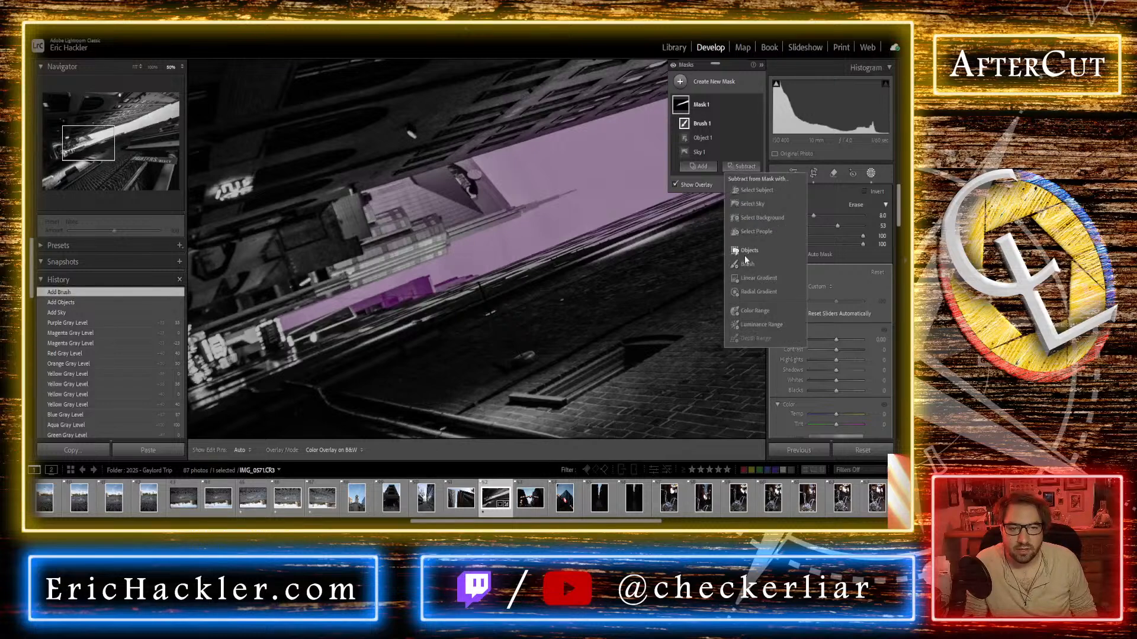
Step: Subtract the gabled building beside the sky from Mask 1 by painting an Objects selection over its corner
left_click(744, 249)
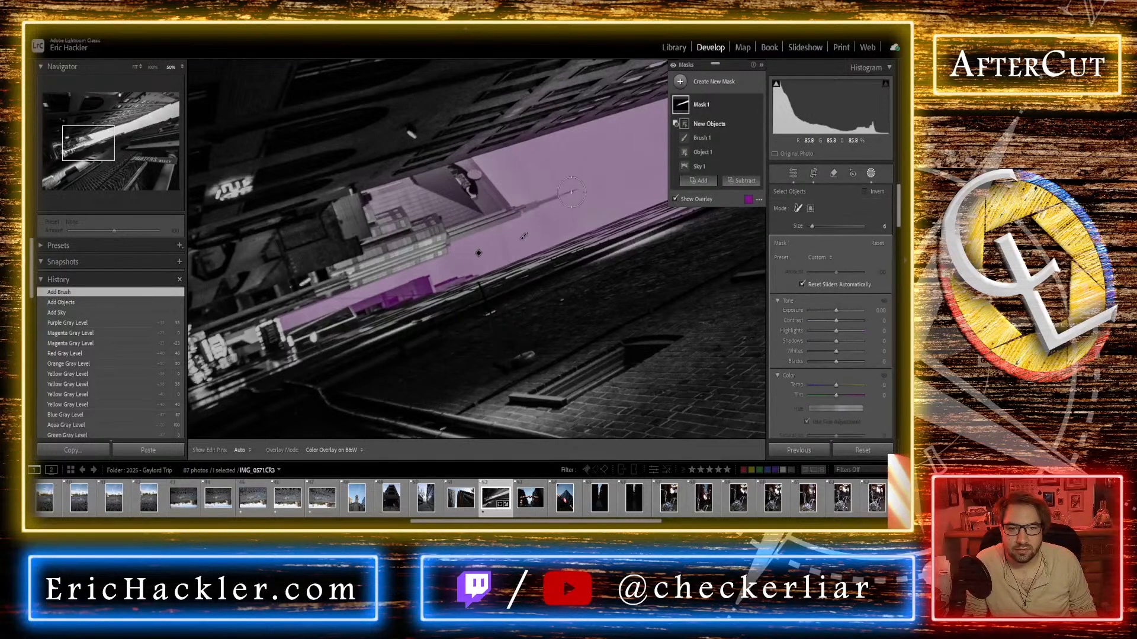
mouse_move(428, 172)
left_mouse_down()
mouse_move(405, 177)
mouse_move(463, 161)
left_mouse_up()
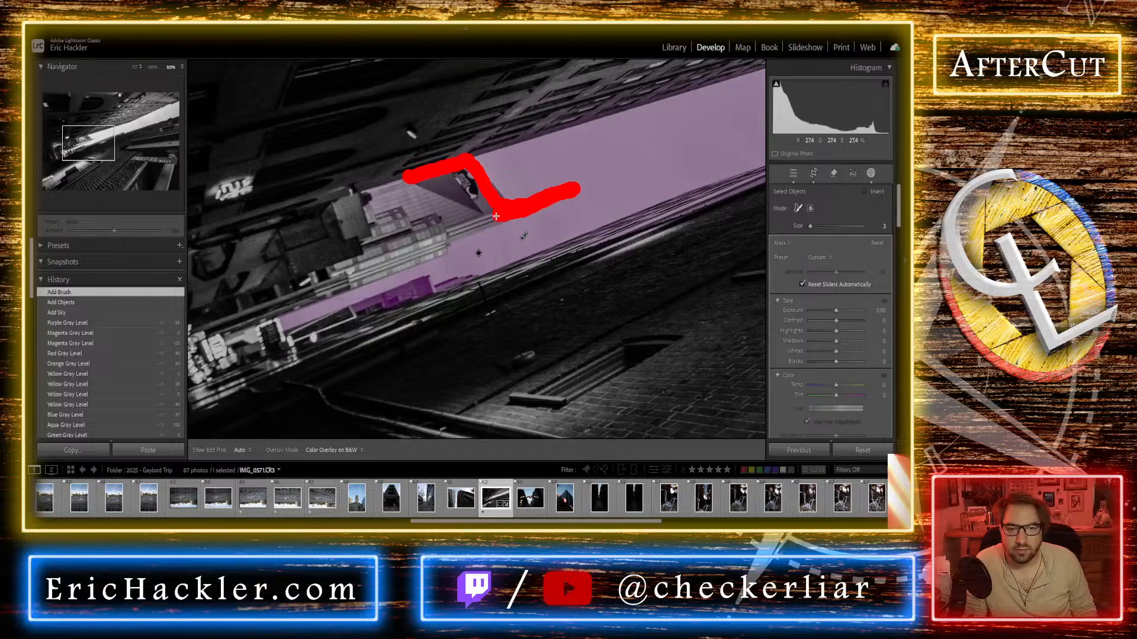
mouse_move(457, 229)
left_mouse_down()
mouse_move(424, 191)
mouse_move(468, 179)
left_mouse_up()
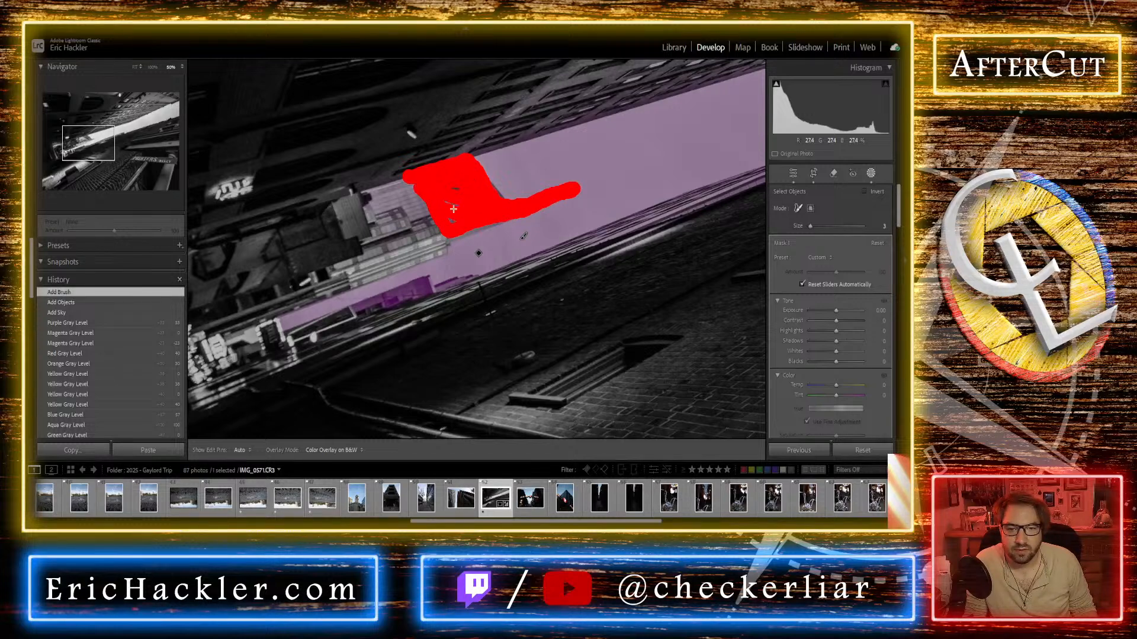
left_click_drag(462, 218, 485, 283)
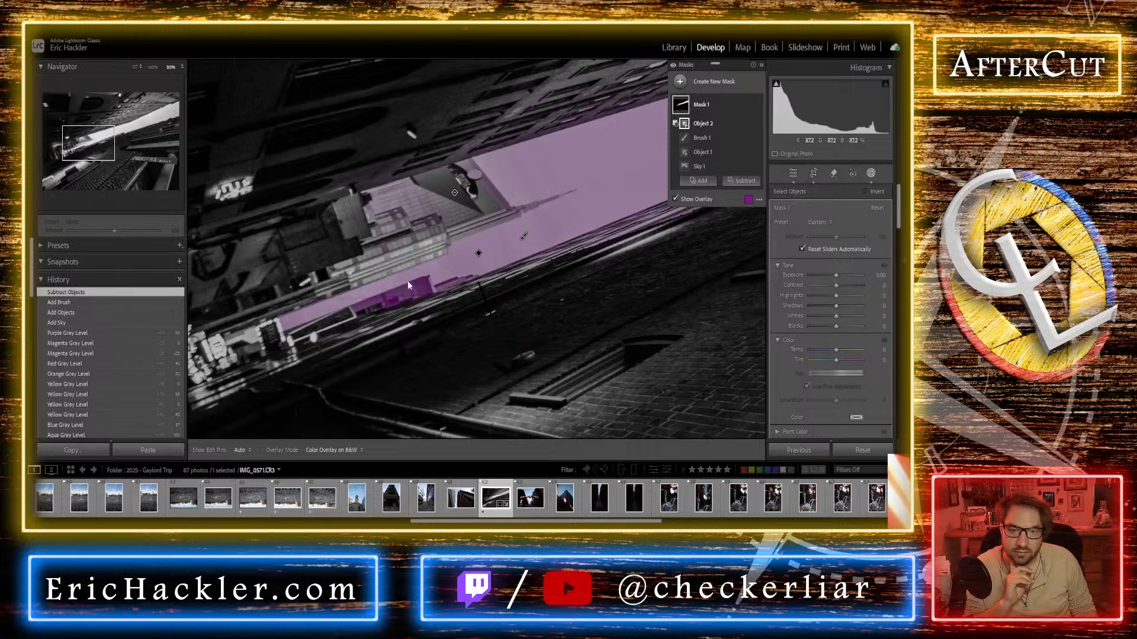
Step: Subtract the small dark rooftop building along the lower edge of the sky from Mask 1 using an Objects selection
left_click(738, 180)
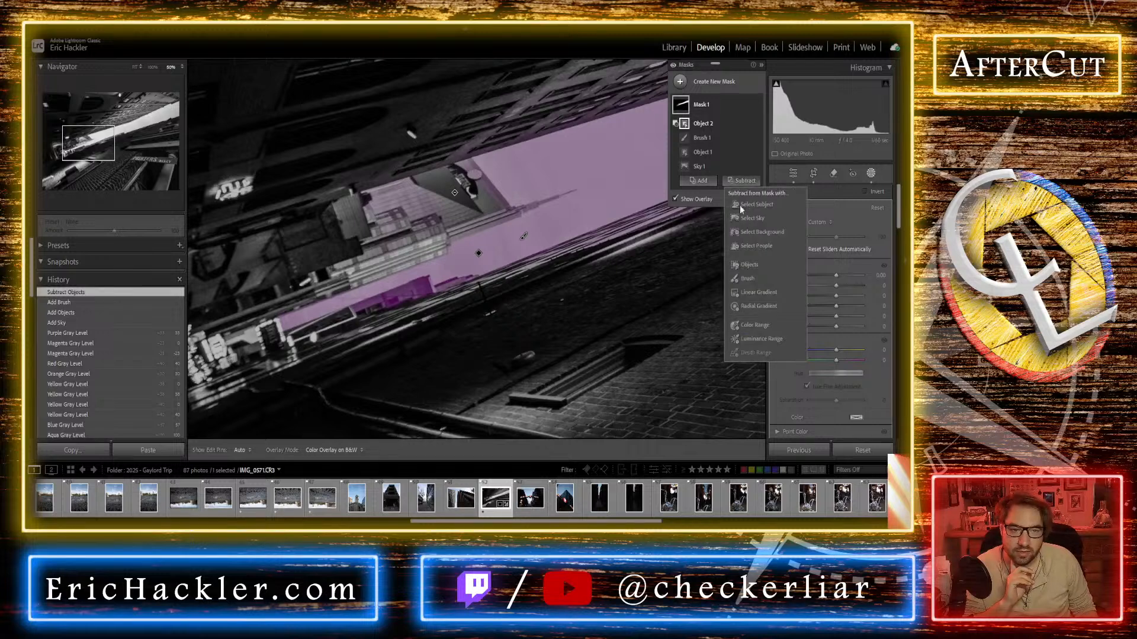
left_click(735, 266)
left_click_drag(428, 292, 357, 310)
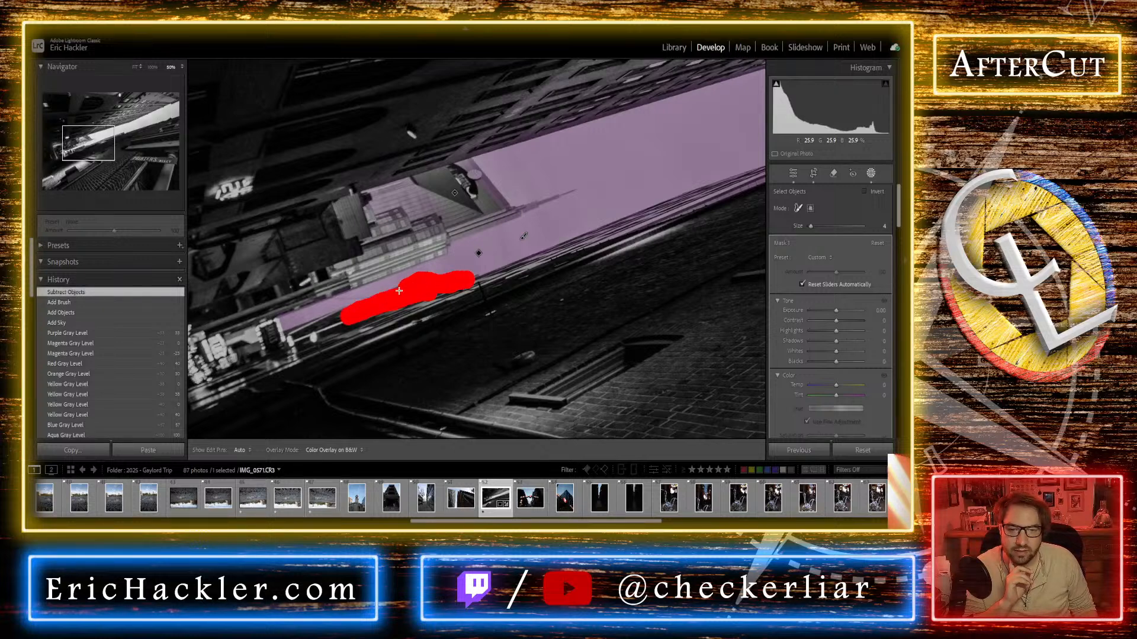
left_click_drag(361, 309, 357, 317)
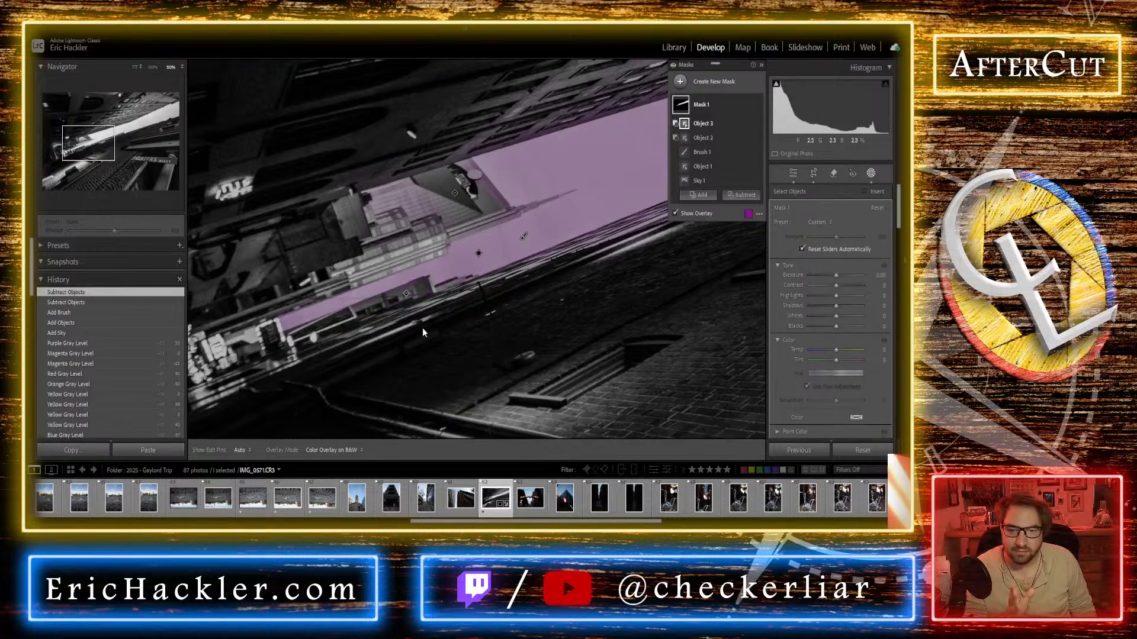
Step: Add a subtracting brush to Mask 1 and paint over the gabled building's wall and corner
left_click(742, 198)
left_click(747, 292)
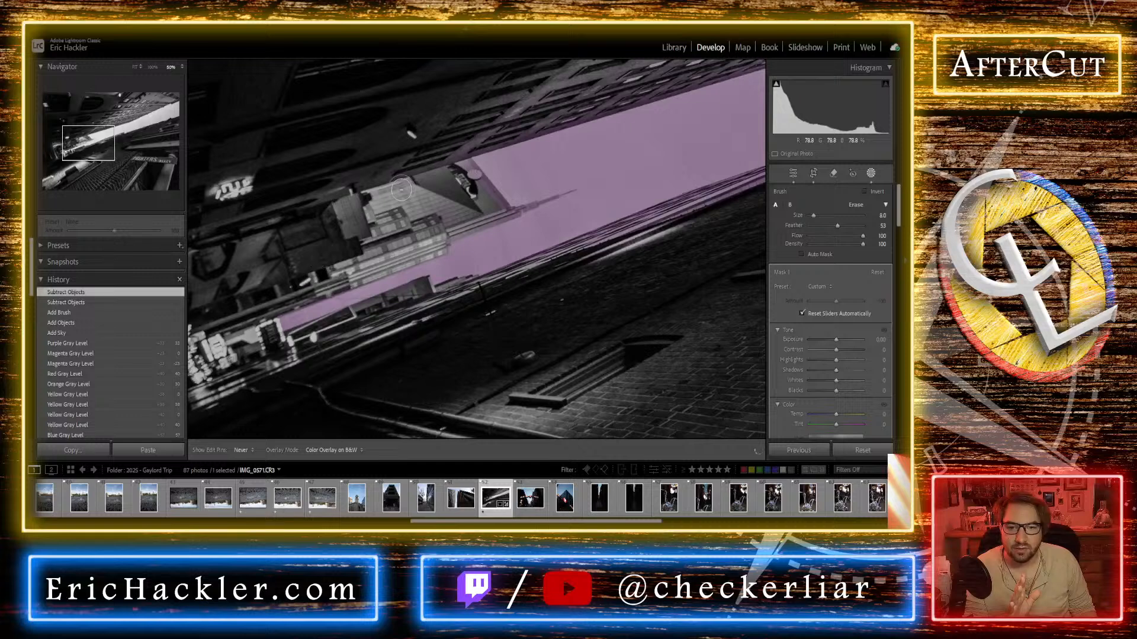
left_click_drag(467, 188, 469, 196)
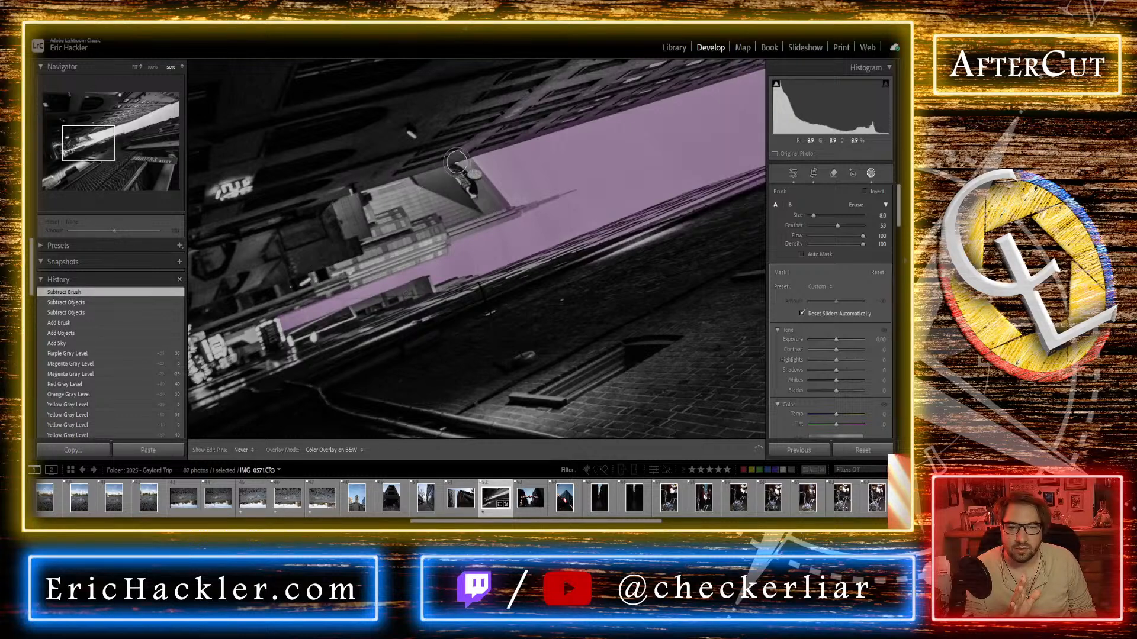
key("shift+w")
left_click_drag(494, 202, 482, 210)
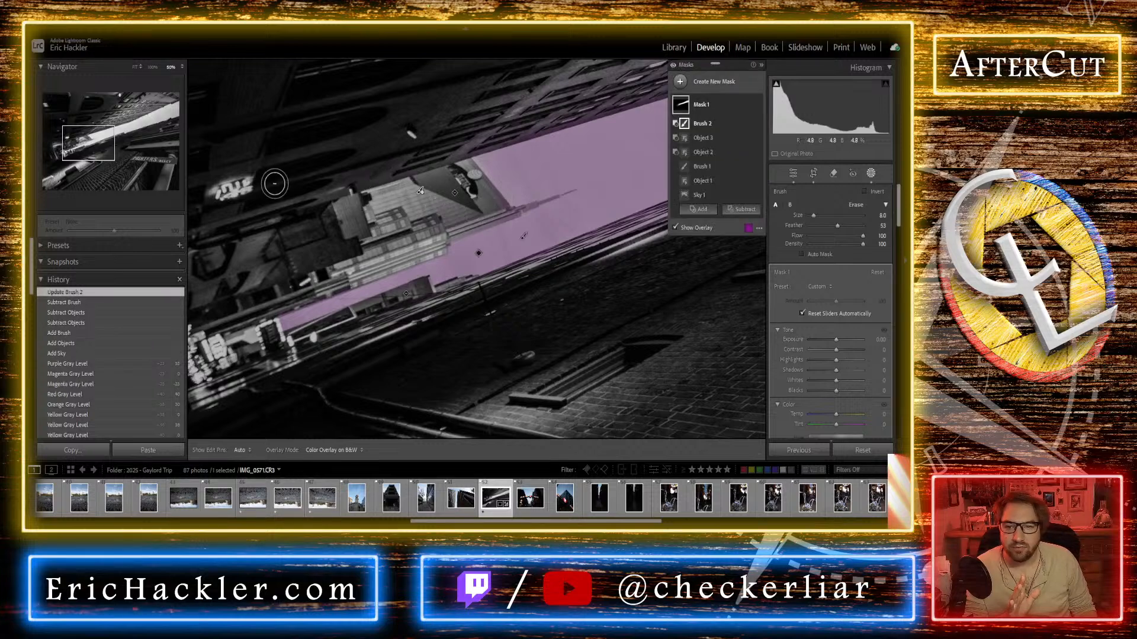
Step: Touch up the wall around the gabled building's mural with the subtracting brush at 100% magnification
left_click(150, 66)
left_click(98, 145)
left_click_drag(98, 144, 92, 139)
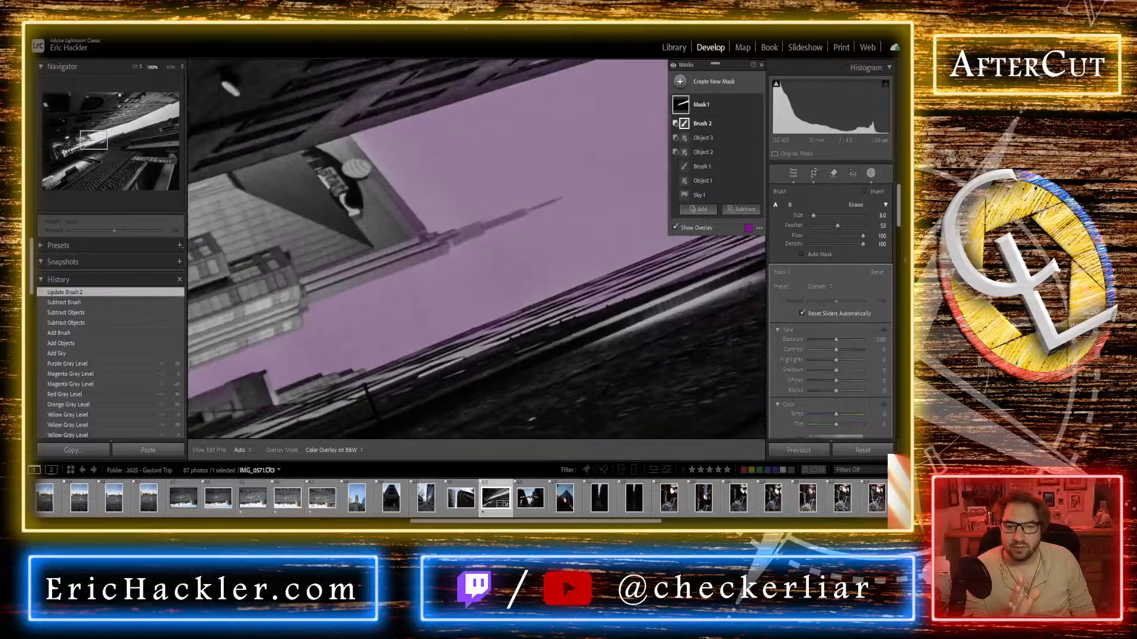
key("shift+w")
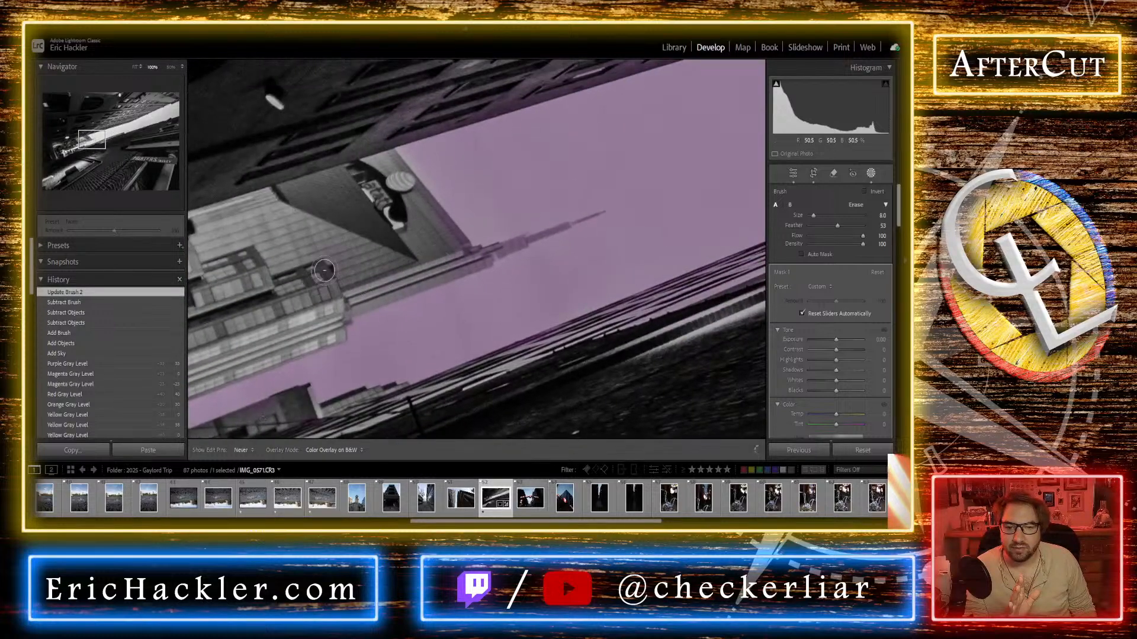
key("shift+w")
left_click(364, 190)
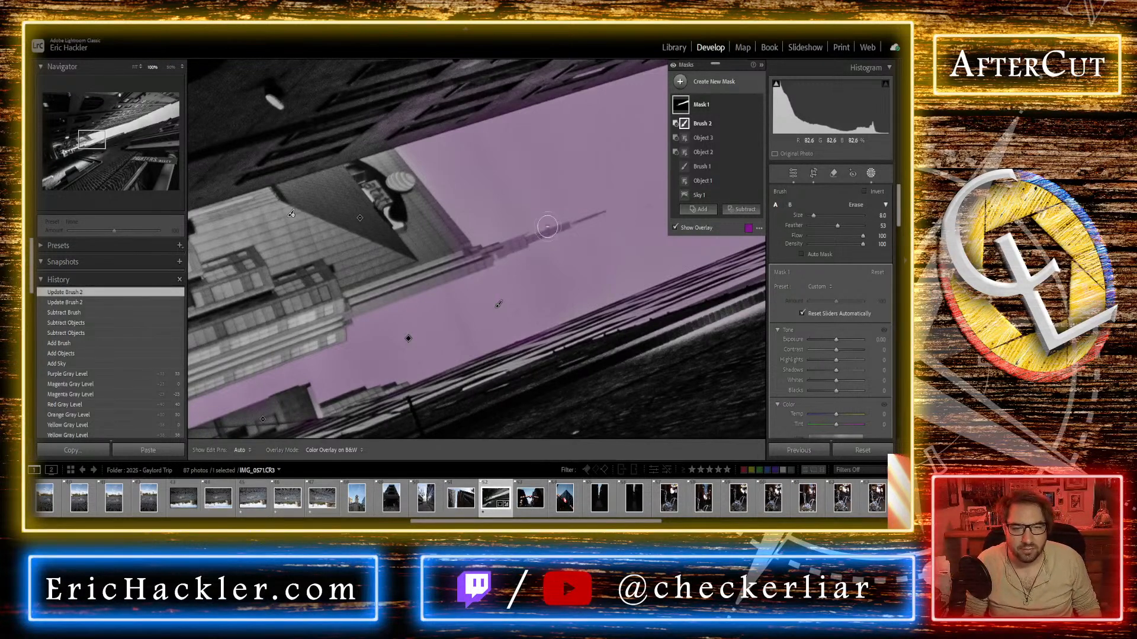
Step: At 200% magnification, brush the lower section of the tower's spire out of Mask 1
left_click(136, 70)
left_click(137, 66)
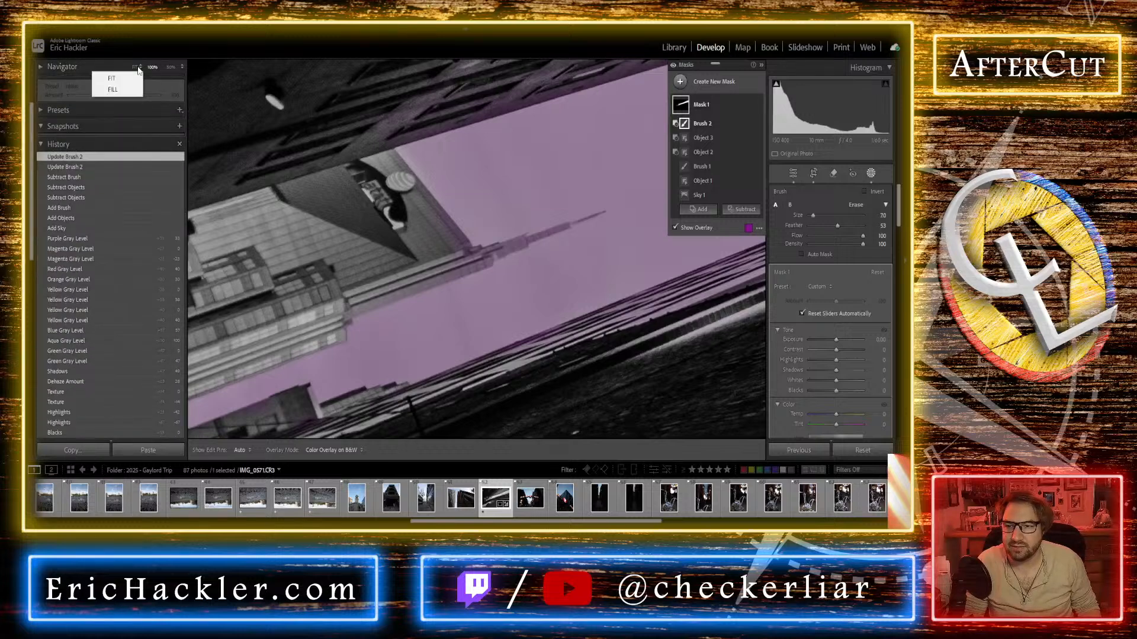
left_click(40, 69)
left_click(183, 69)
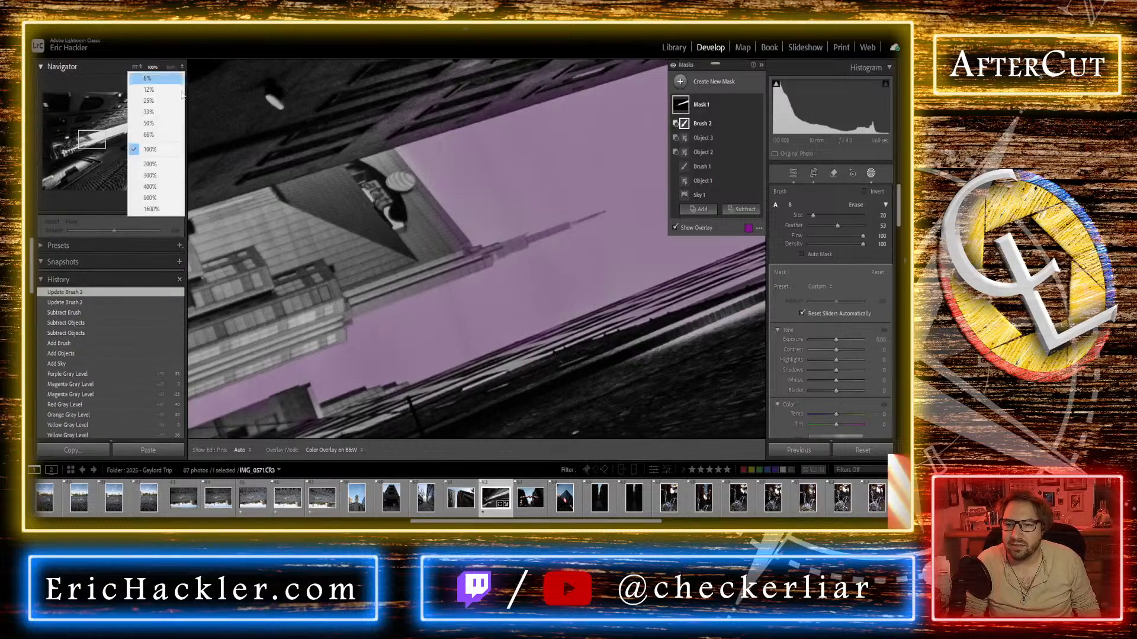
left_click(165, 173)
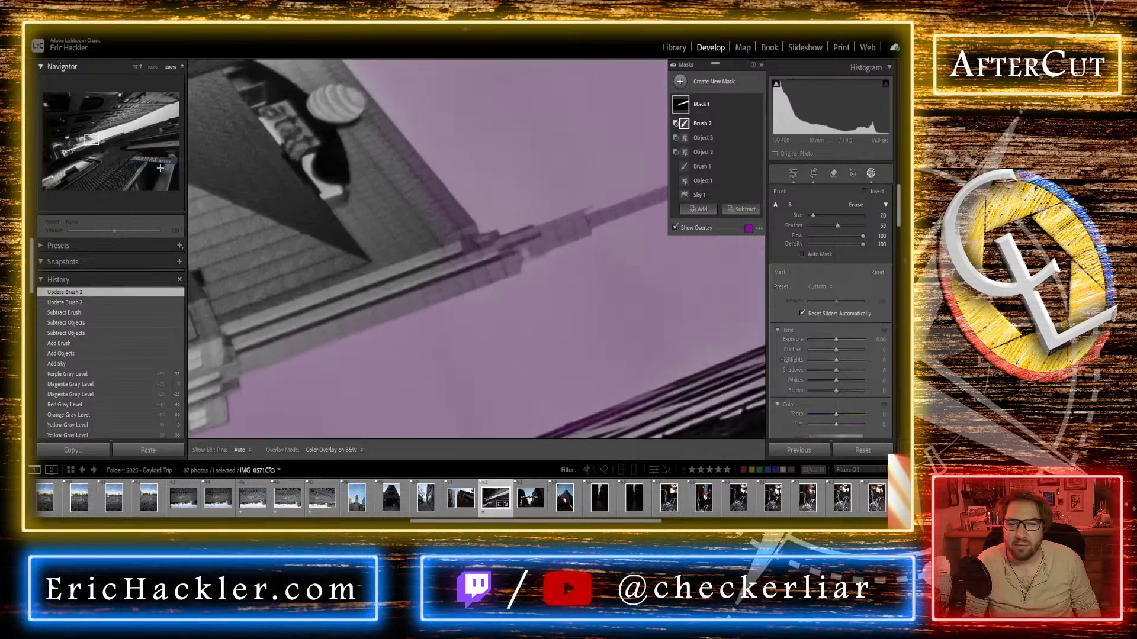
left_click_drag(91, 139, 95, 139)
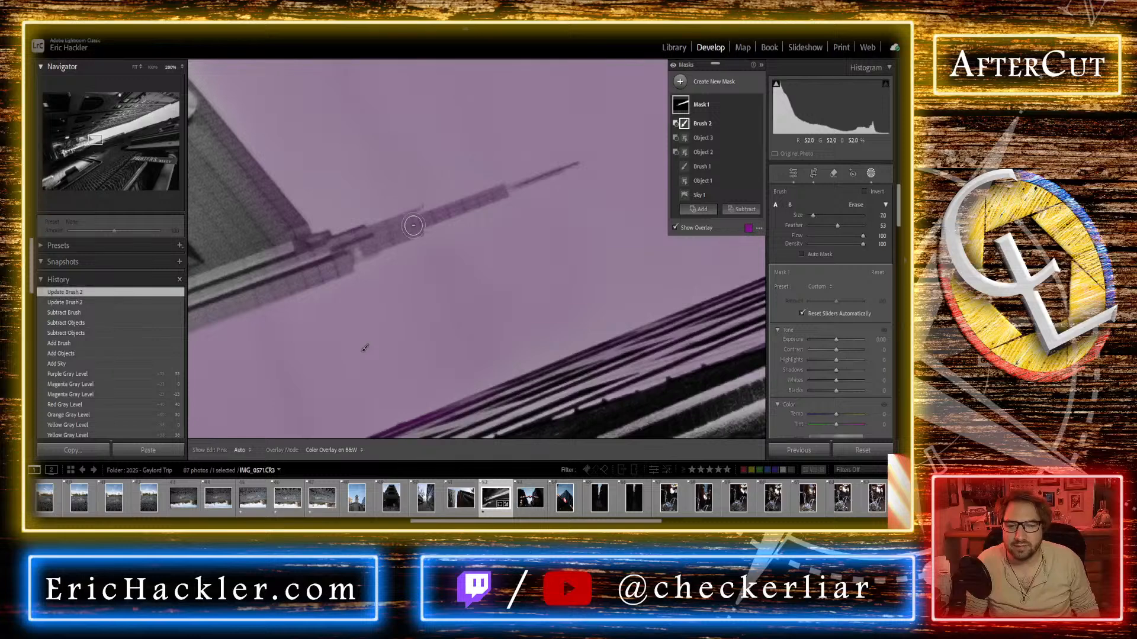
key("h")
mouse_move(356, 243)
left_mouse_down()
mouse_move(290, 264)
mouse_move(282, 240)
left_mouse_up()
key("h")
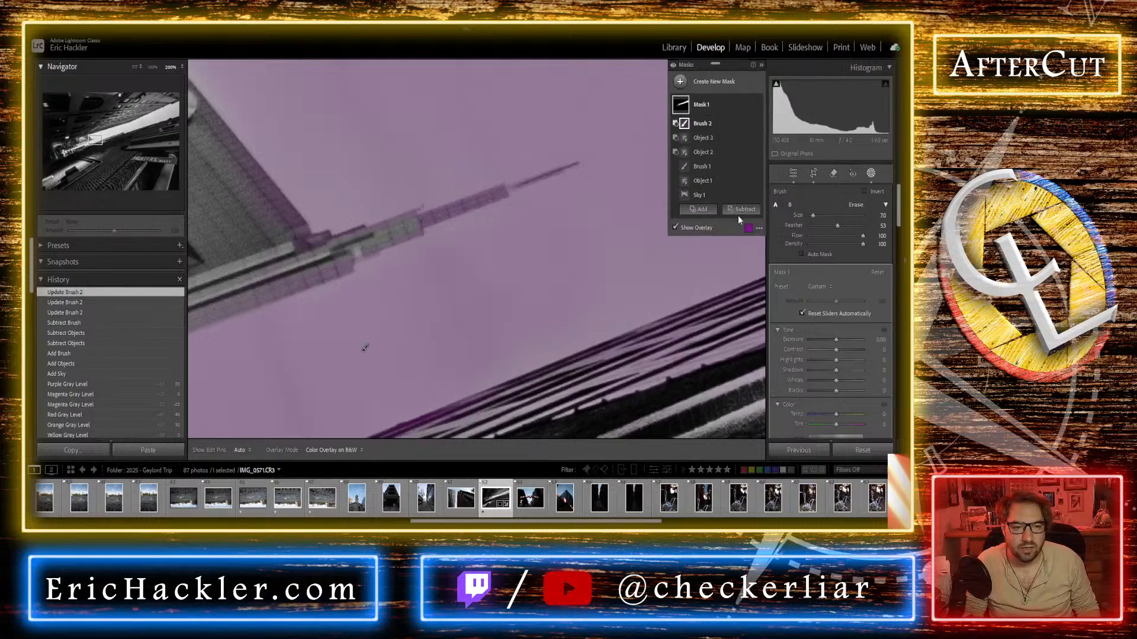
Step: Try to subtract the gabled building's roof edge and tower base from Mask 1 with an Objects selection
left_click(740, 210)
left_click(749, 295)
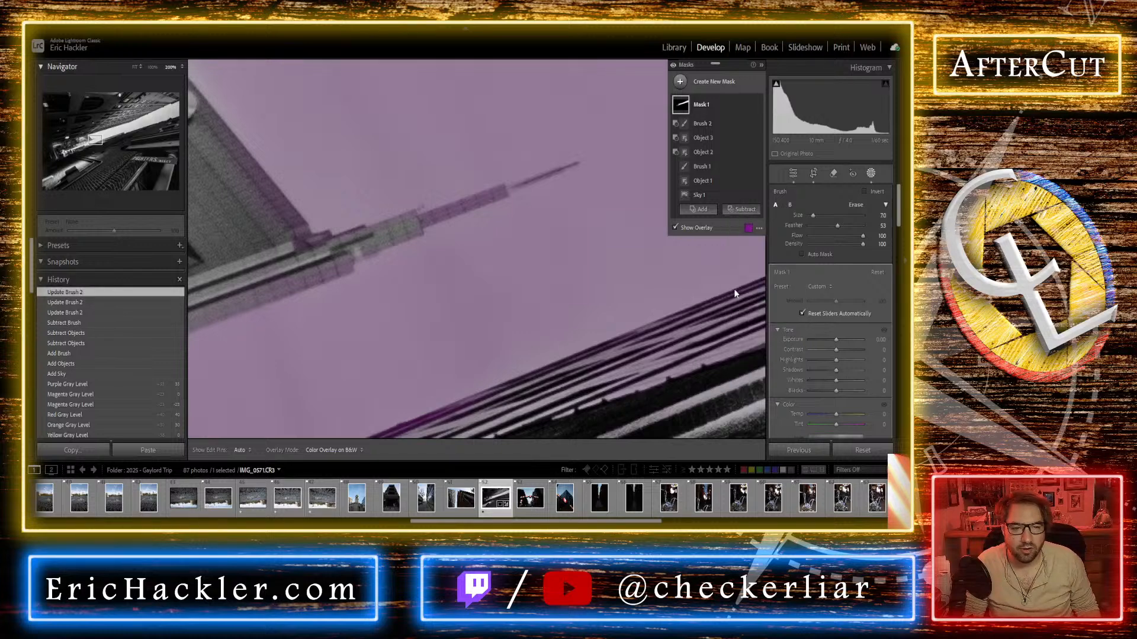
mouse_move(378, 272)
left_mouse_down()
mouse_move(551, 178)
mouse_move(634, 288)
mouse_move(526, 320)
mouse_move(462, 366)
mouse_move(420, 364)
left_mouse_up()
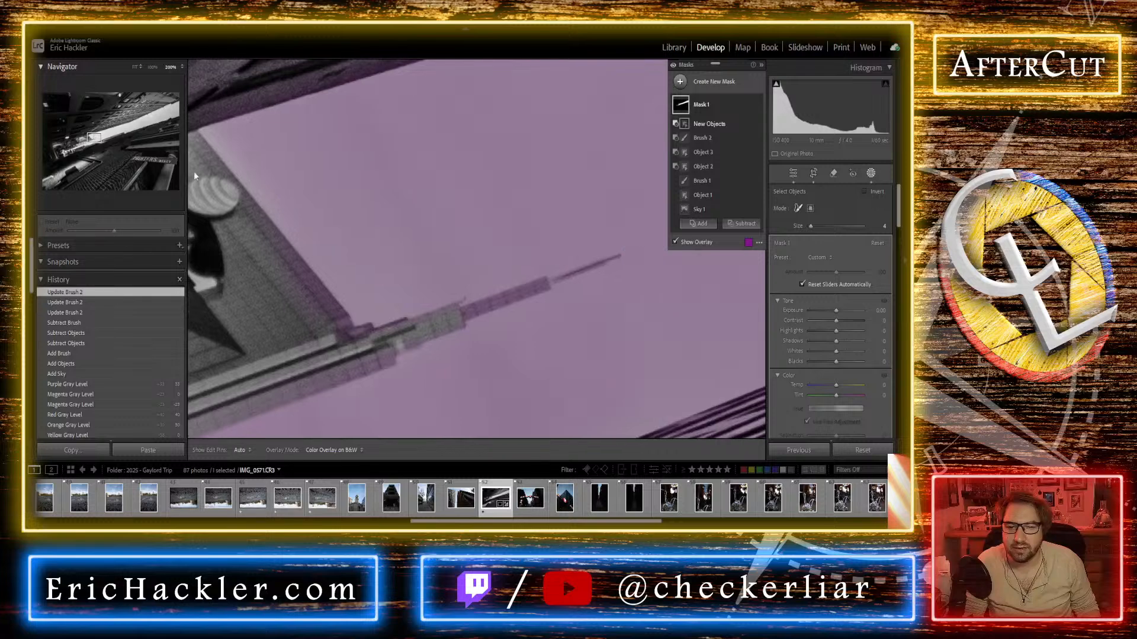
scroll(243, 251, "down", 3)
mouse_move(261, 238)
left_mouse_down()
mouse_move(283, 240)
mouse_move(314, 281)
left_mouse_up()
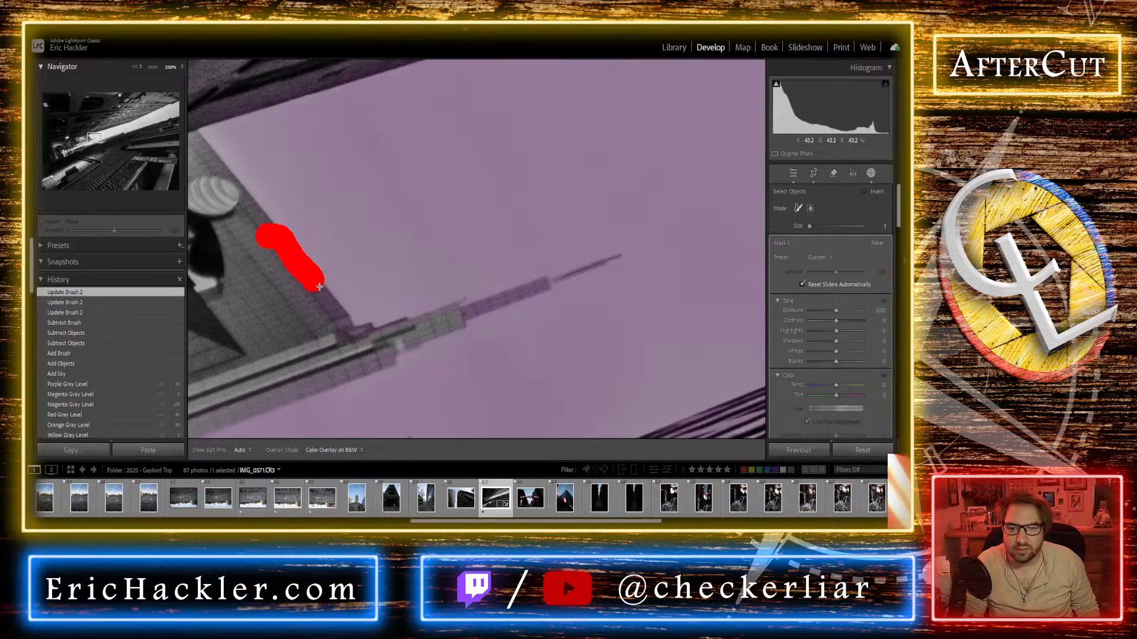
mouse_move(353, 332)
left_mouse_down()
mouse_move(445, 318)
mouse_move(618, 261)
mouse_move(342, 367)
mouse_move(228, 394)
mouse_move(280, 395)
mouse_move(355, 368)
left_mouse_up()
left_click_drag(271, 394, 202, 422)
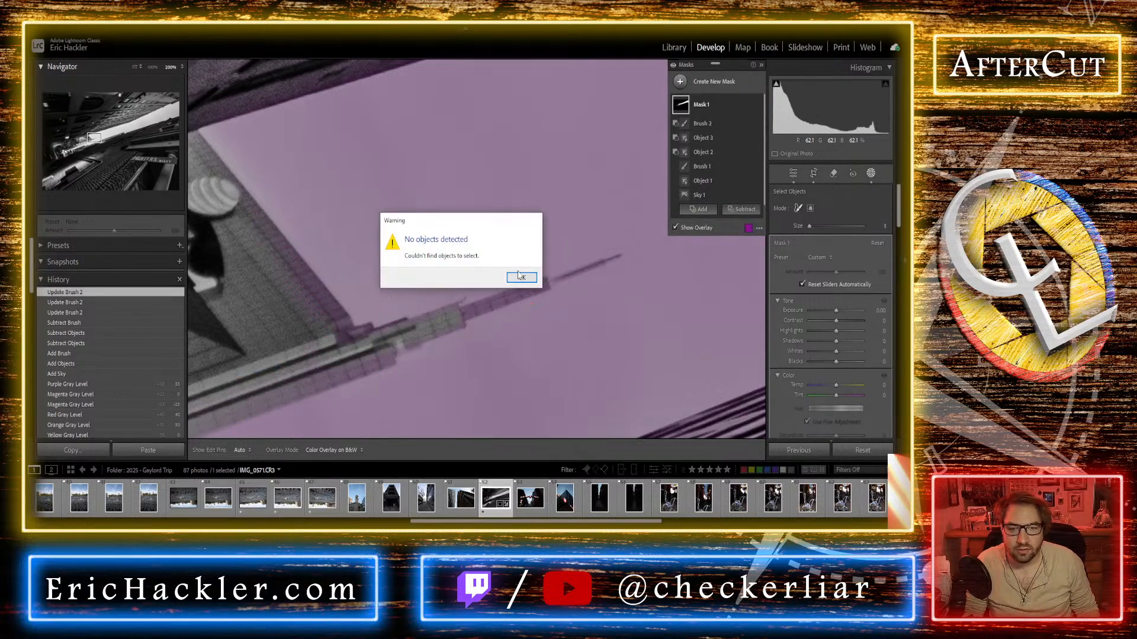
left_click(520, 279)
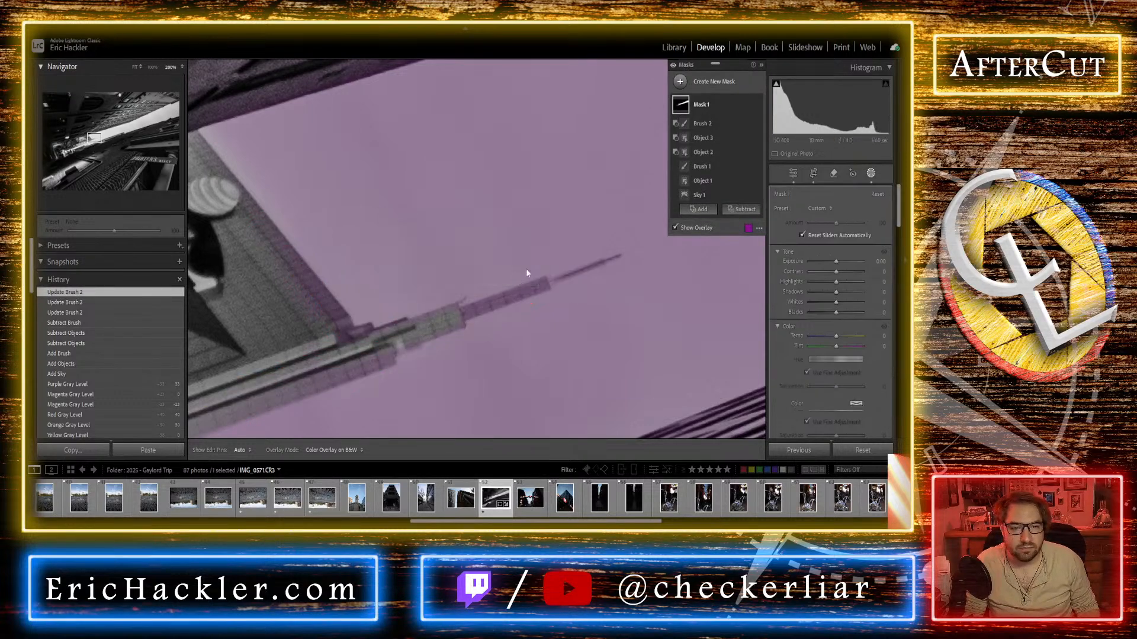
Step: Reselect Brush 2 and paint the gabled building's roof edge, the tower base and the spire's middle section out of Mask 1
left_click(712, 125)
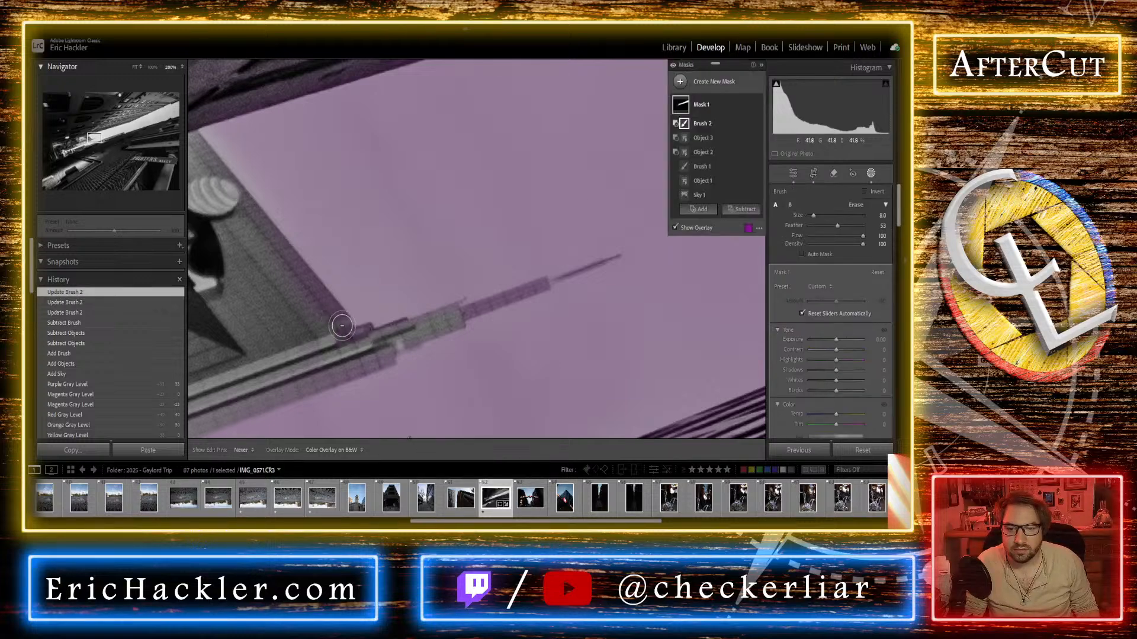
left_click(342, 330)
left_click(251, 212)
mouse_move(308, 318)
left_mouse_down()
mouse_move(286, 280)
mouse_move(274, 293)
mouse_move(299, 332)
left_mouse_up()
mouse_move(447, 322)
left_mouse_down()
mouse_move(330, 350)
mouse_move(410, 332)
mouse_move(388, 359)
mouse_move(209, 416)
mouse_move(200, 383)
mouse_move(273, 343)
mouse_move(325, 354)
mouse_move(267, 357)
mouse_move(252, 315)
left_mouse_up()
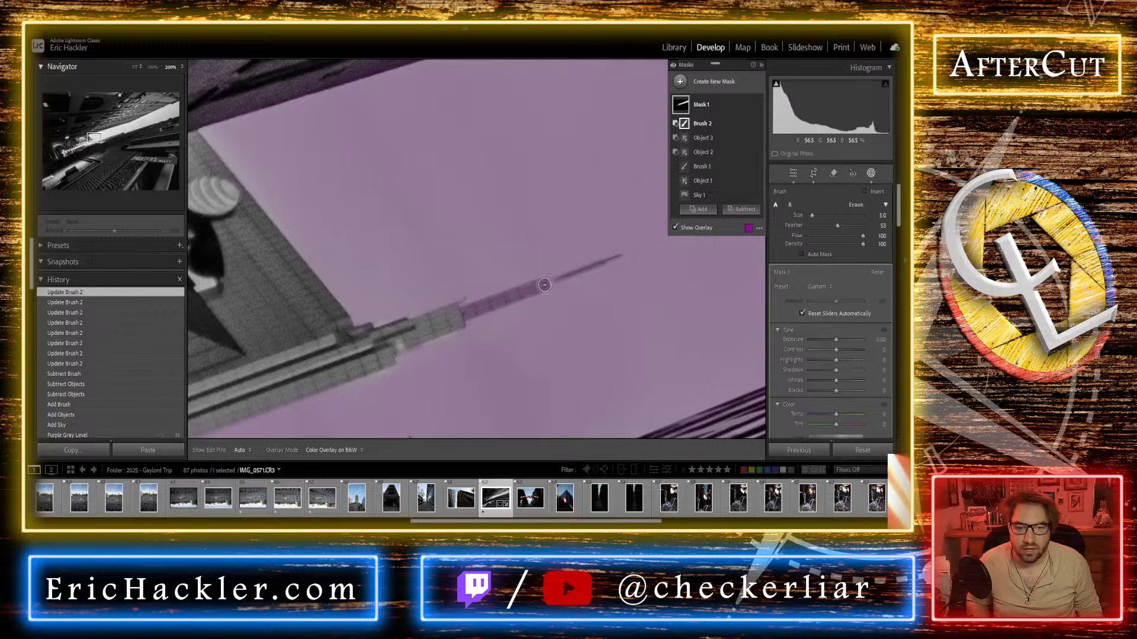
mouse_move(543, 285)
left_mouse_down()
mouse_move(489, 309)
mouse_move(518, 291)
left_mouse_up()
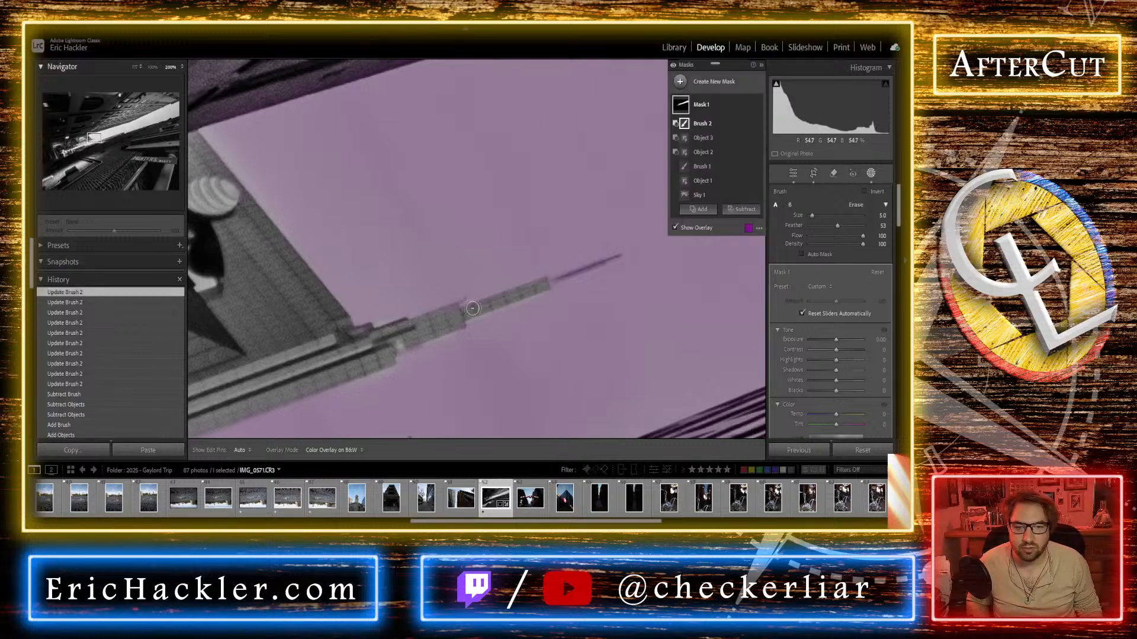
mouse_move(450, 311)
left_mouse_down()
mouse_move(412, 330)
mouse_move(354, 333)
left_mouse_up()
Step: At 50% magnification, subtract the dark building below the sky at the photo's right end with a size 14 brush
mouse_move(89, 137)
left_mouse_down()
mouse_move(94, 150)
mouse_move(103, 139)
left_mouse_up()
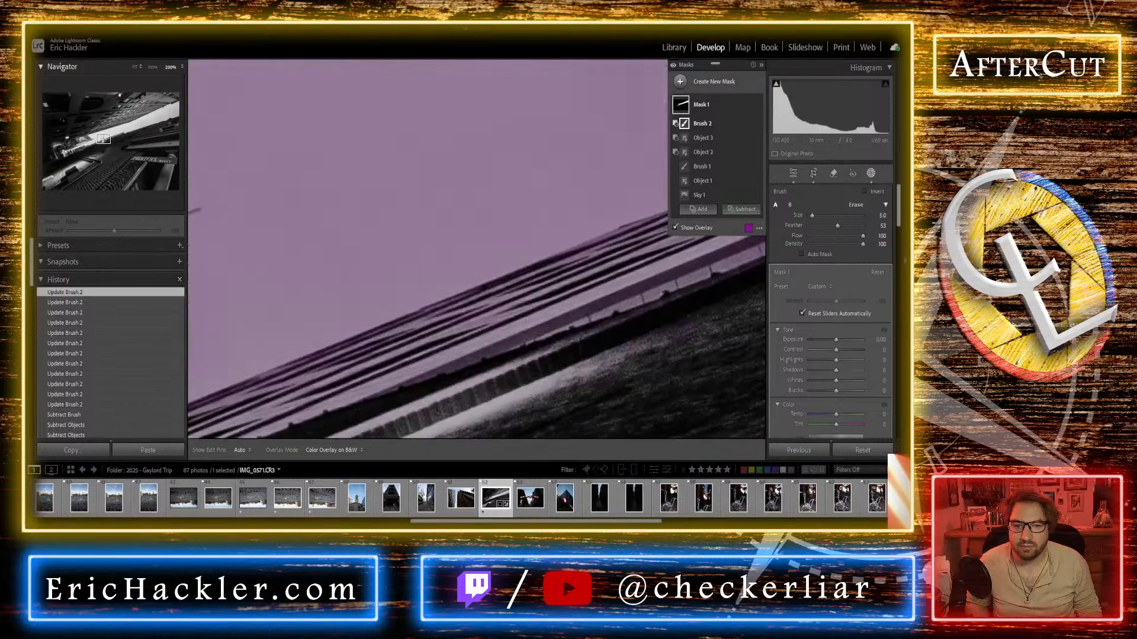
key("z")
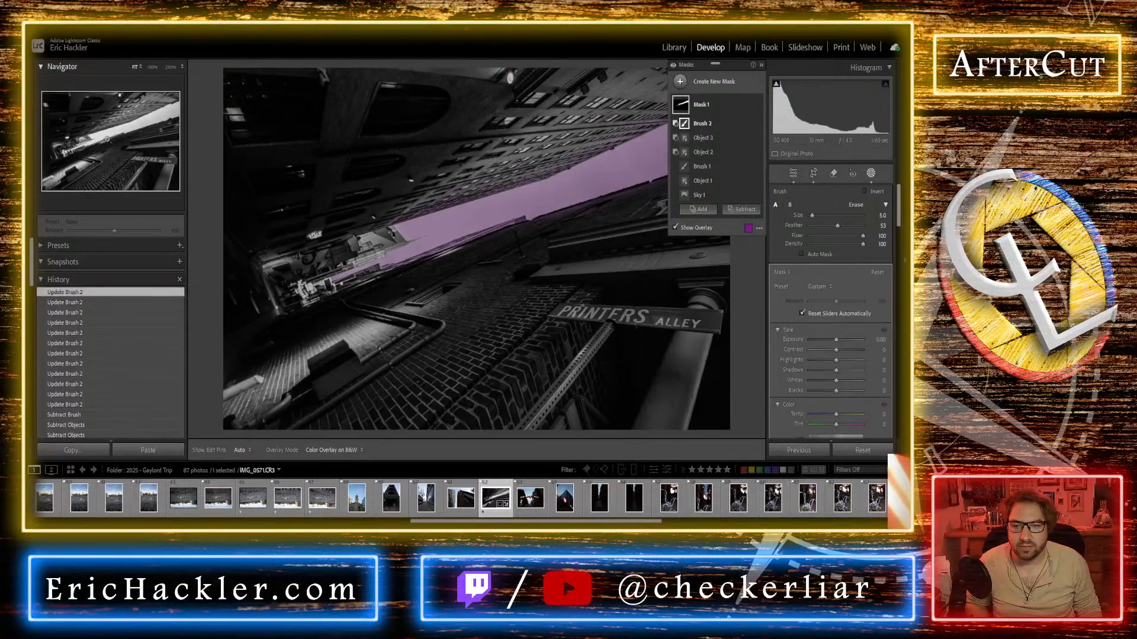
left_click_drag(119, 134, 170, 114)
key("z")
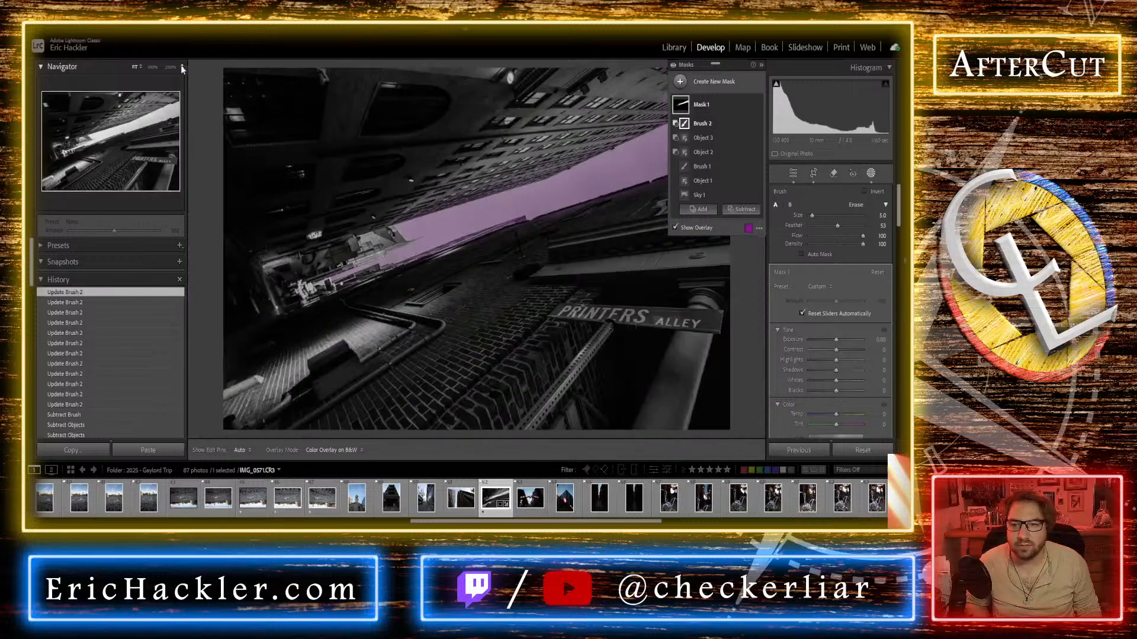
left_click(182, 67)
left_click(155, 124)
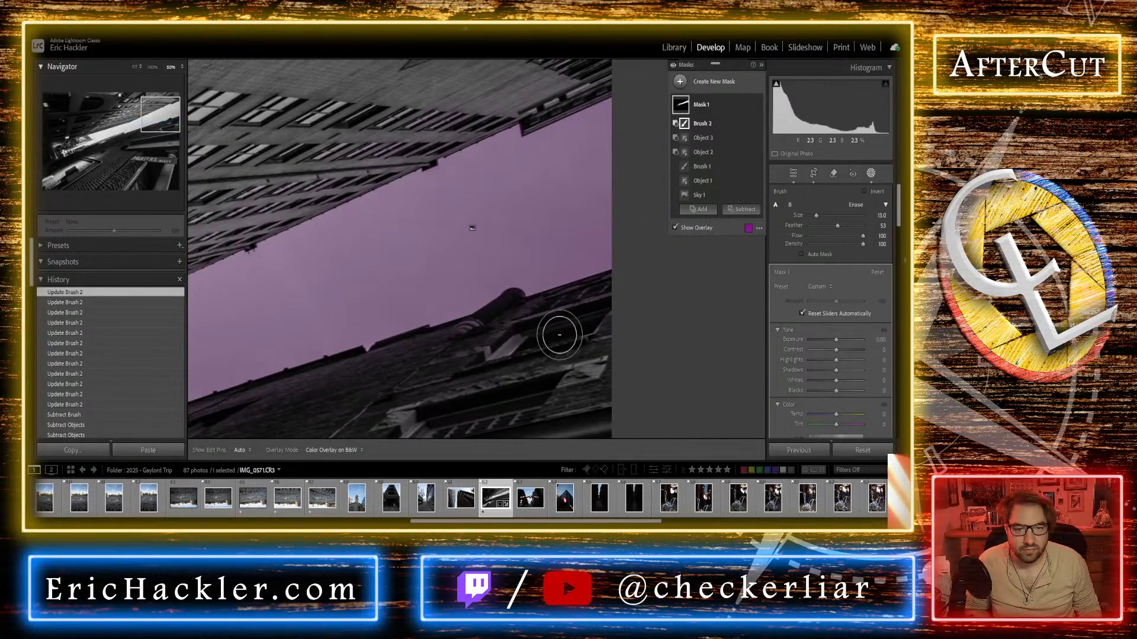
scroll(560, 334, "up", 5)
key("h")
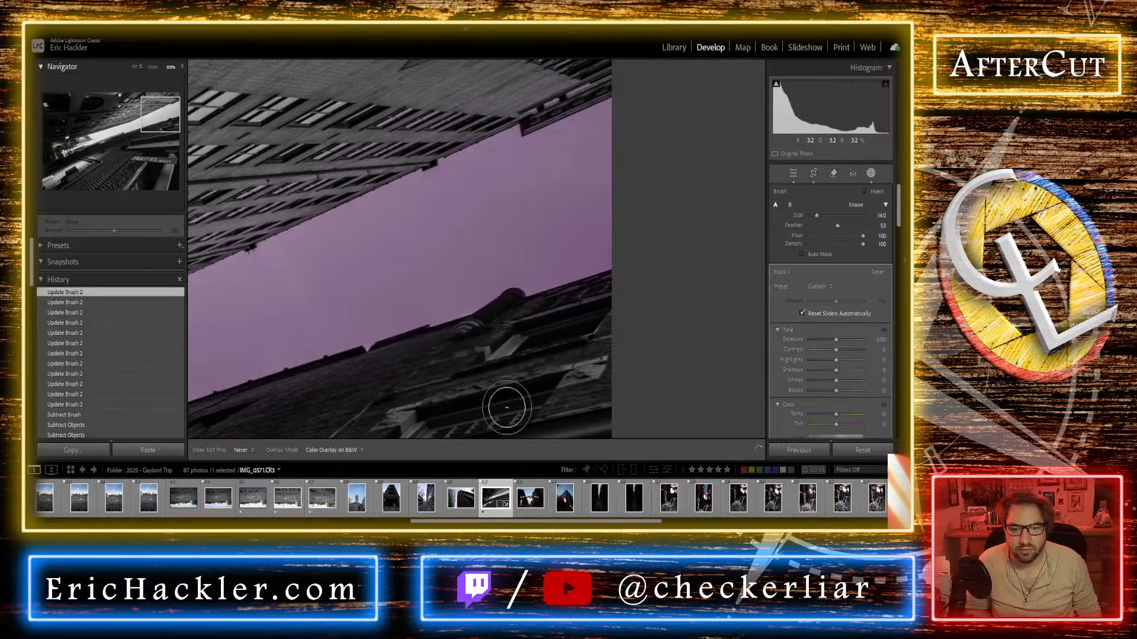
left_click_drag(401, 436, 543, 318)
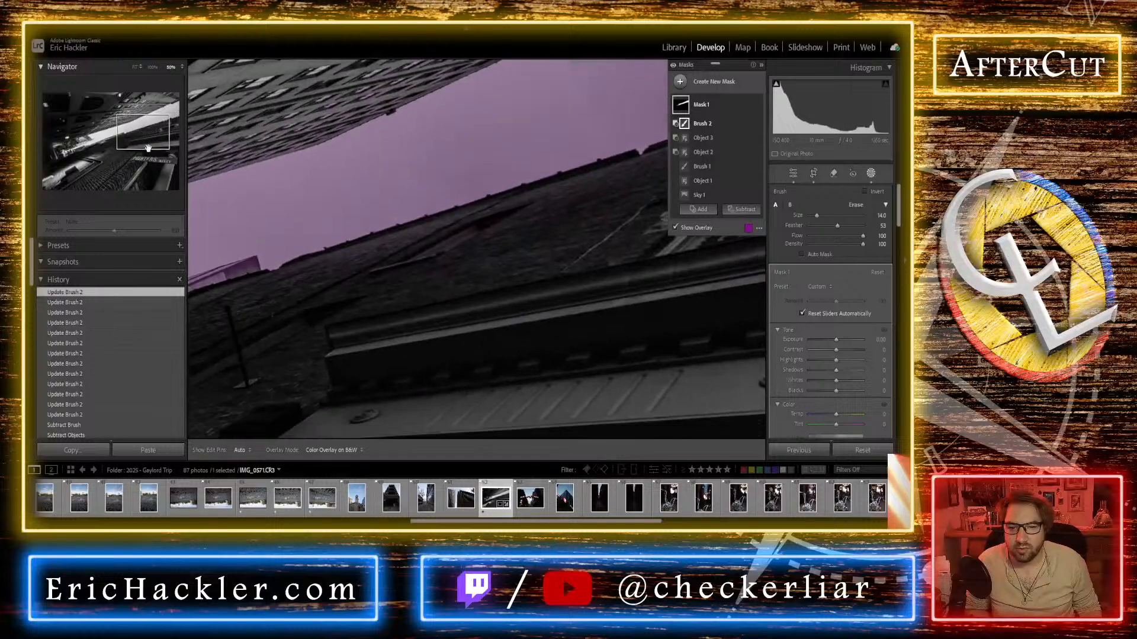
Step: Continue the subtracting brush along the dark wall below the sky, down to the pole beside the rooftop
key("h")
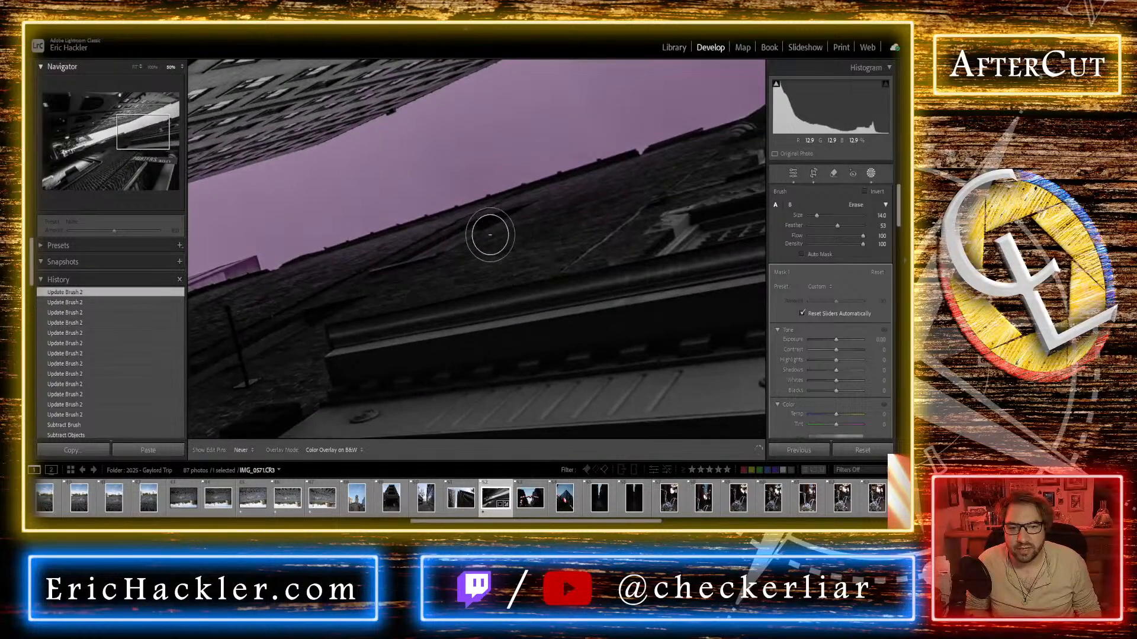
mouse_move(431, 247)
left_mouse_down()
mouse_move(338, 270)
mouse_move(236, 337)
left_mouse_up()
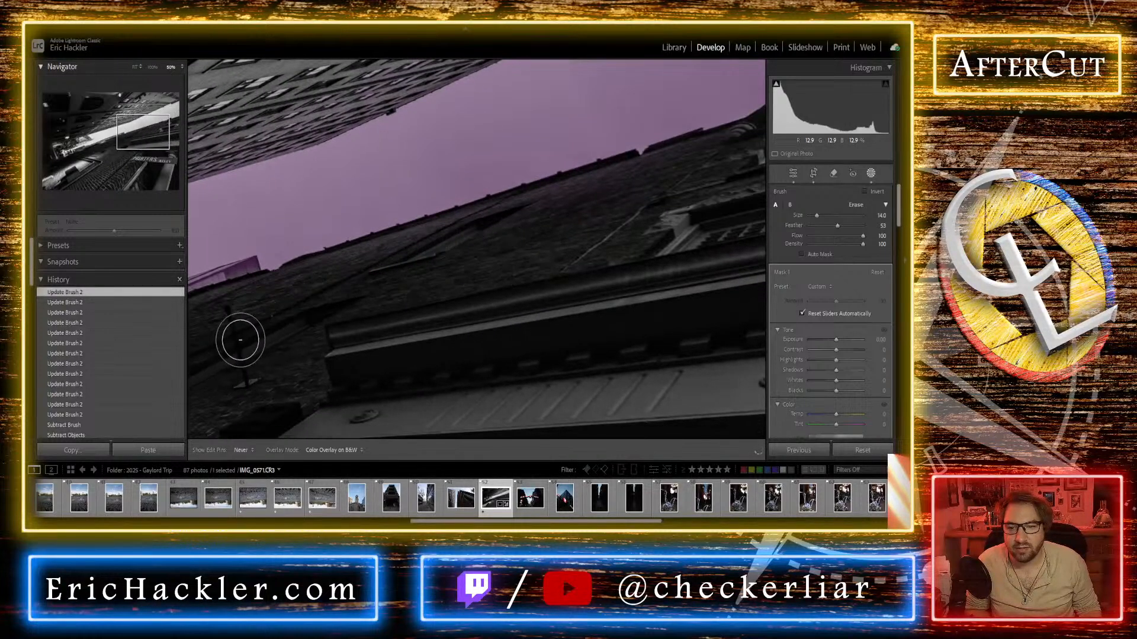
left_click_drag(153, 129, 131, 127)
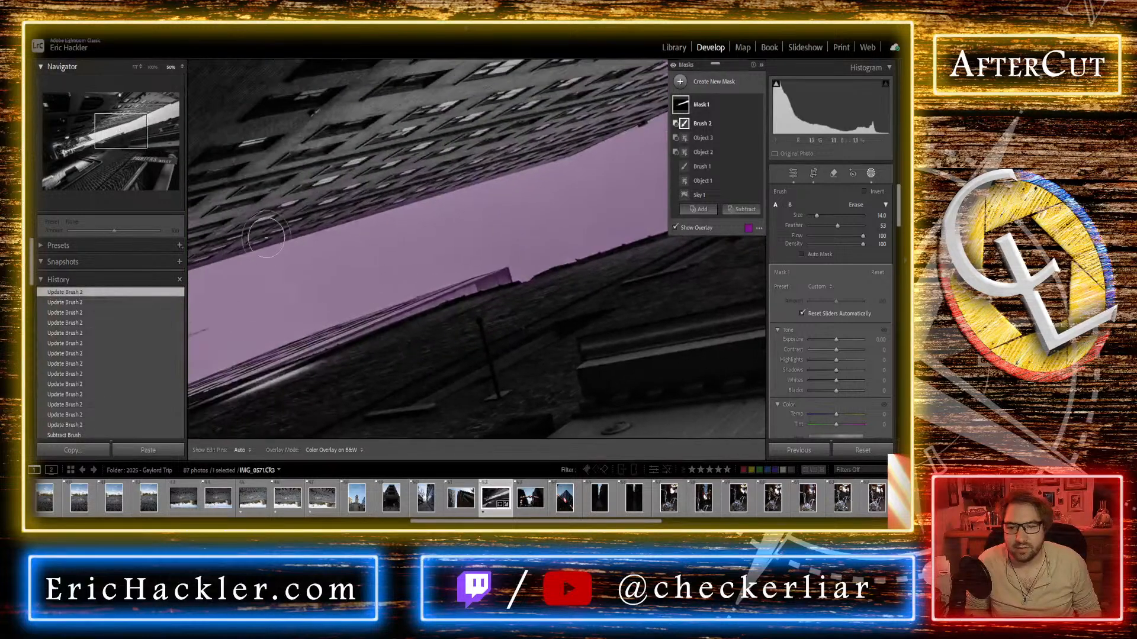
Step: Subtract the low rooftop structure and the dark wall's edge below the sky from Mask 1 with a size 11 brush
scroll(524, 306, "down", 3)
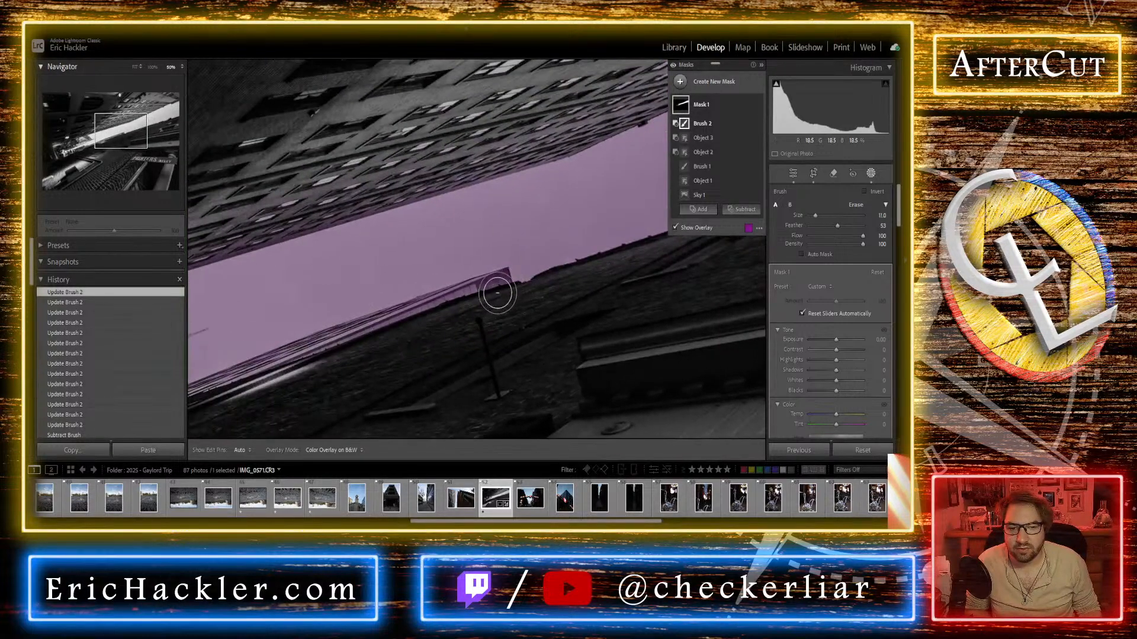
key("h")
left_click_drag(494, 292, 243, 402)
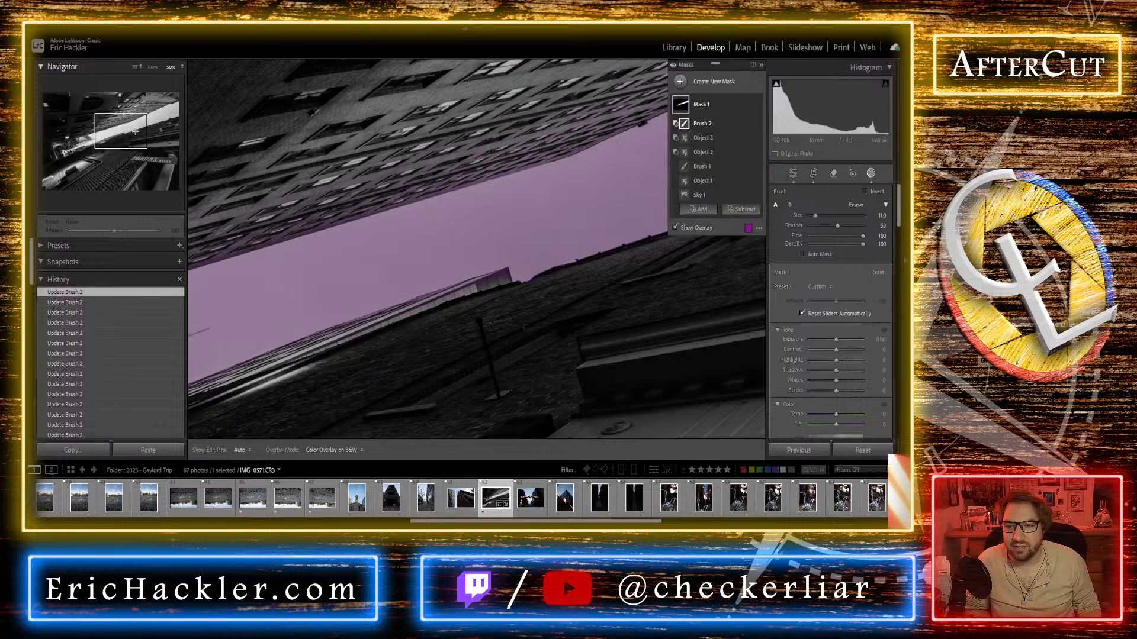
Step: Inspect the sky mask's edges along the buildings on both sides and check the whole photo
left_click(116, 137)
left_click_drag(116, 138, 90, 146)
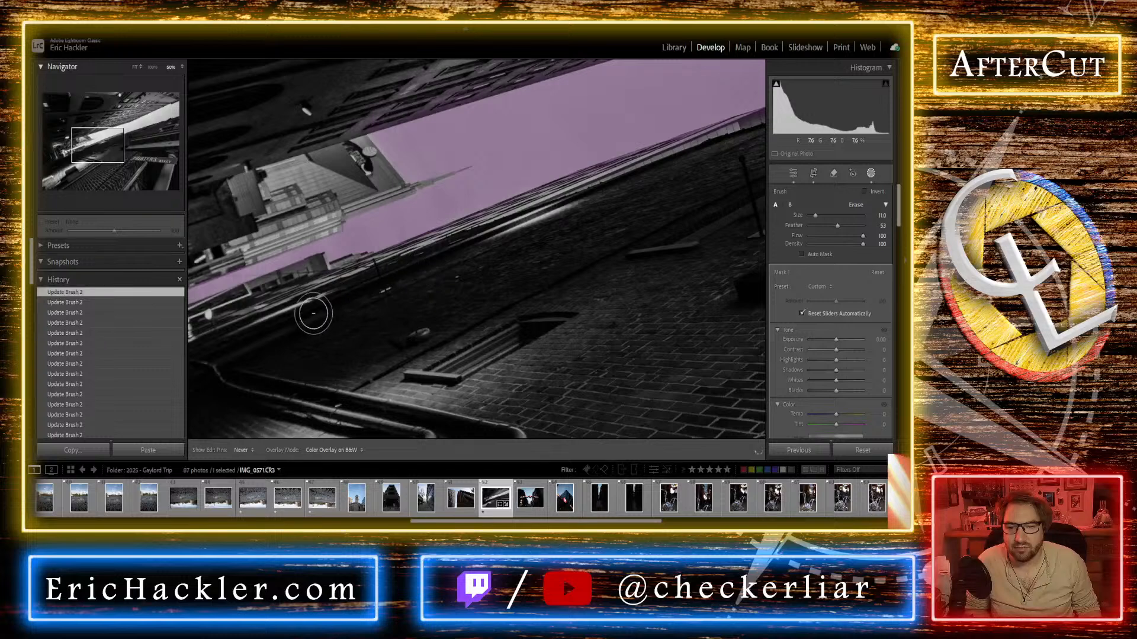
left_click_drag(96, 145, 122, 142)
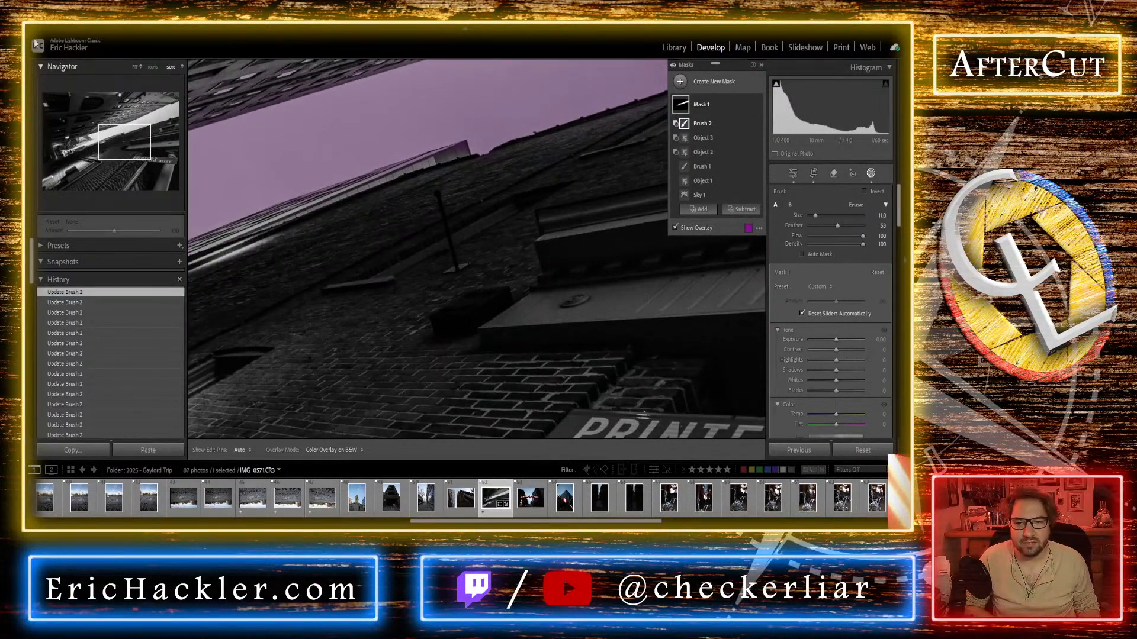
left_click_drag(117, 185, 120, 118)
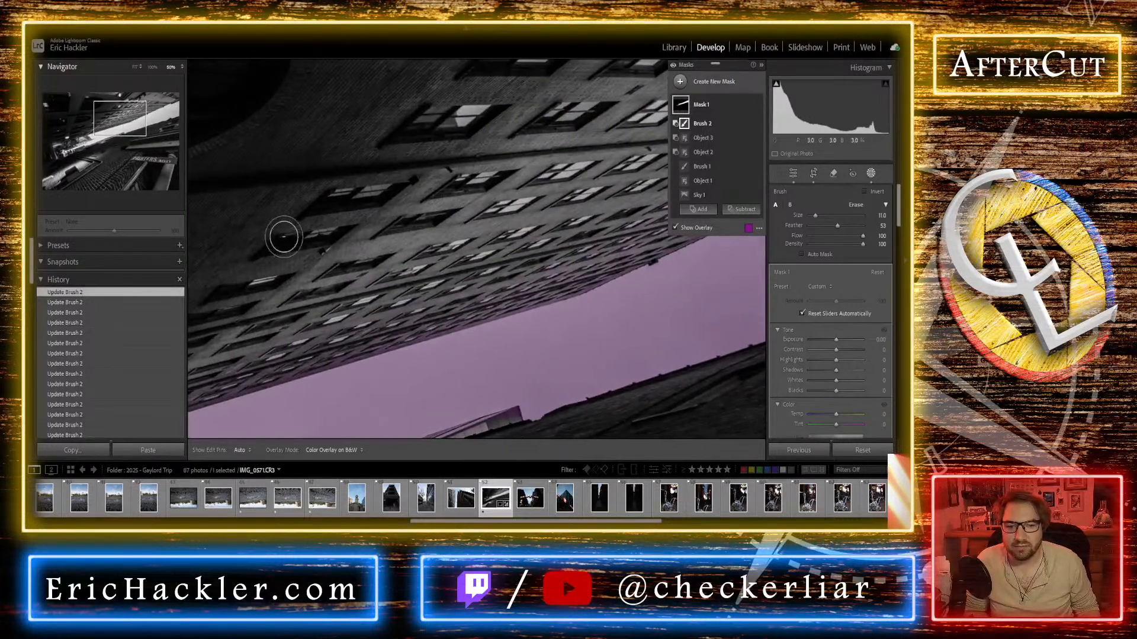
mouse_move(468, 305)
left_mouse_down()
mouse_move(368, 325)
mouse_move(468, 305)
mouse_move(562, 269)
left_mouse_up()
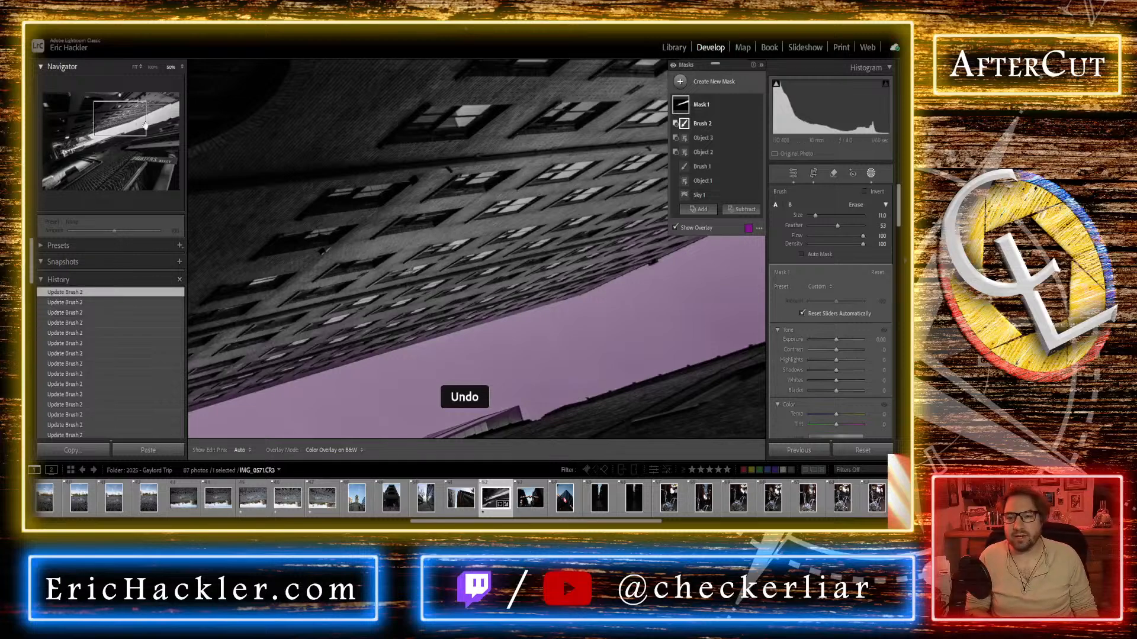
key("z")
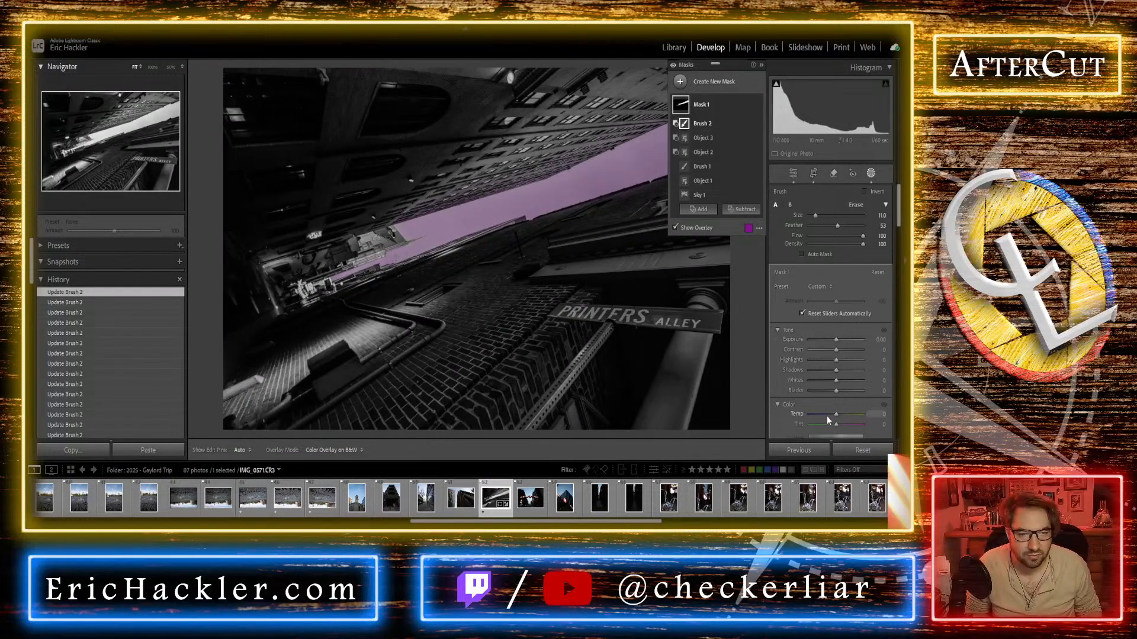
left_click(836, 360)
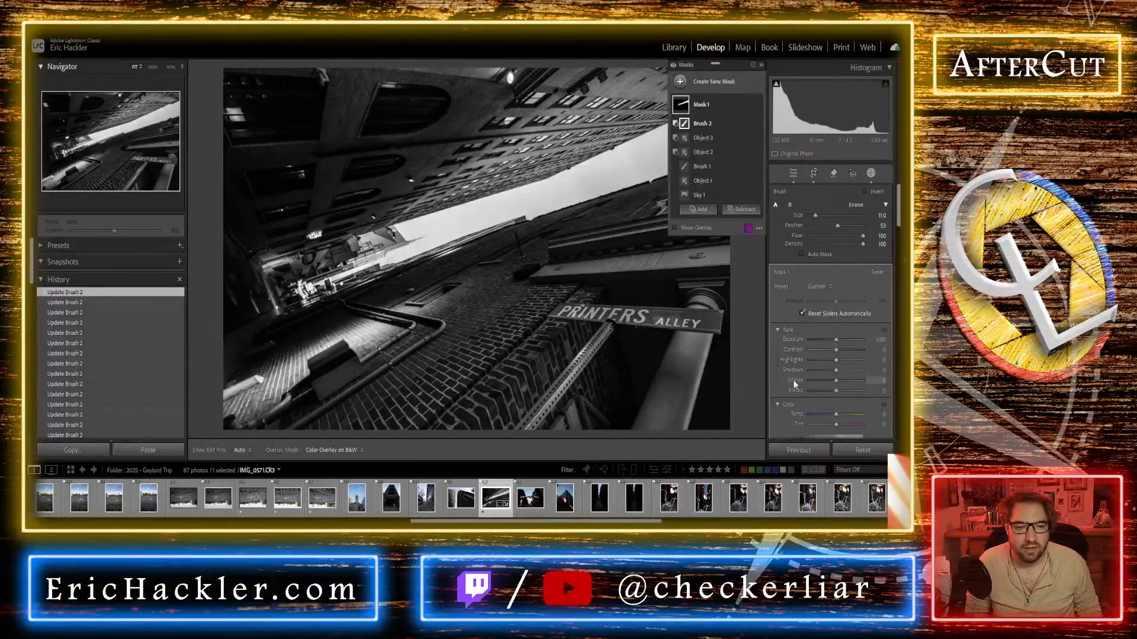
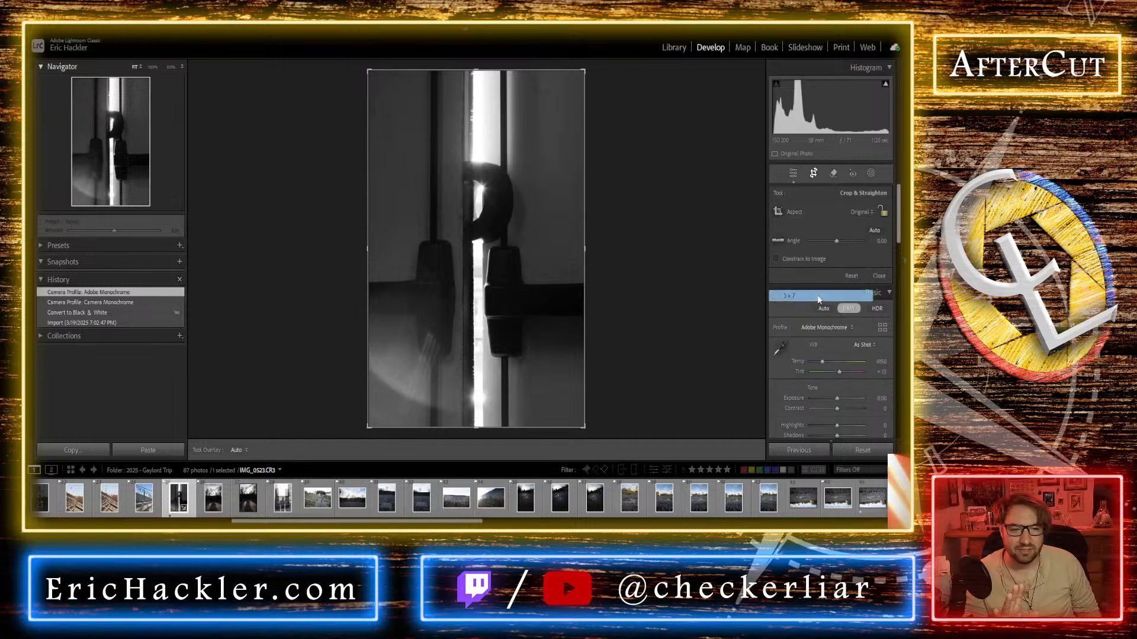
Step: Reposition the 5 x 7 crop on the door-latch photo IMG_0523 and finish cropping
left_click_drag(389, 247, 419, 249)
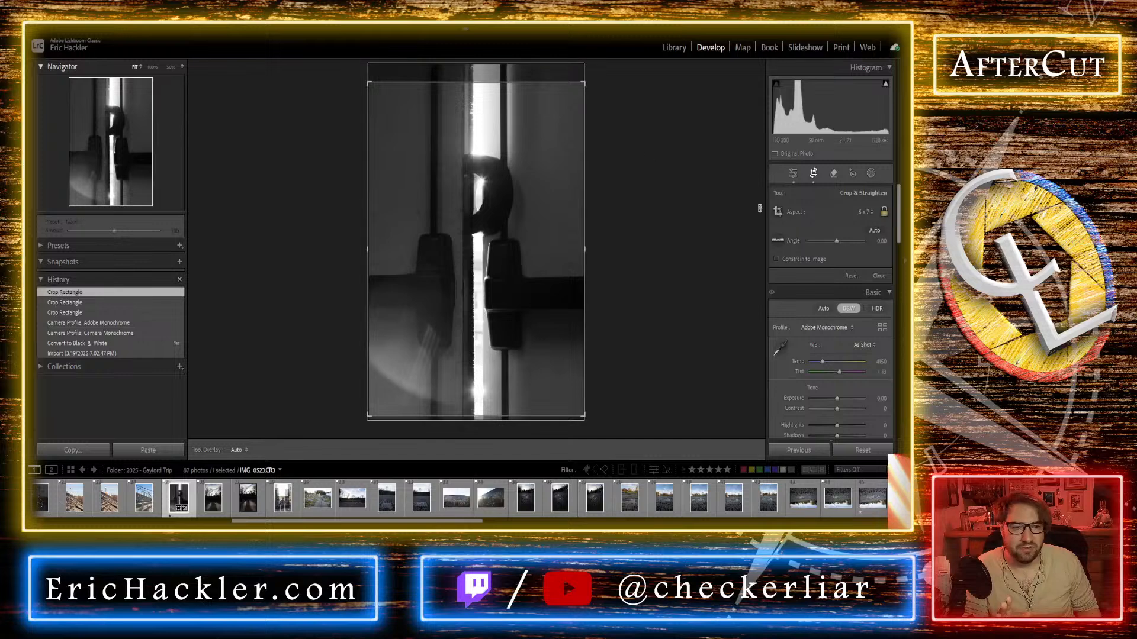
left_click(794, 174)
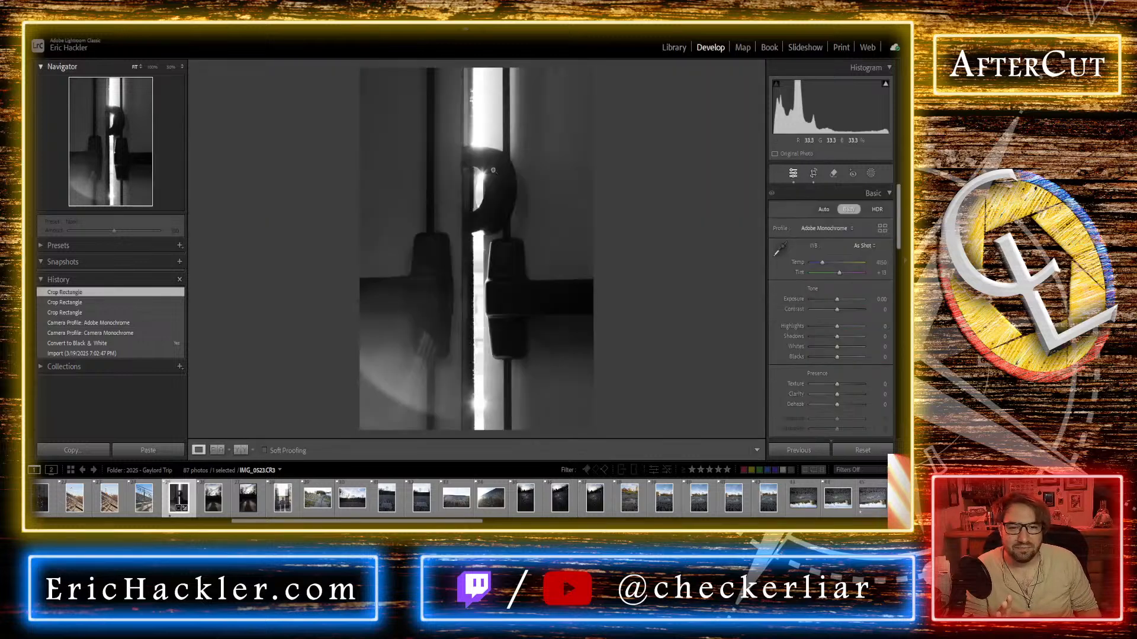
Step: Check the sunburst inside the latch up close and raise the photo's Shadows to +74
left_click(492, 162)
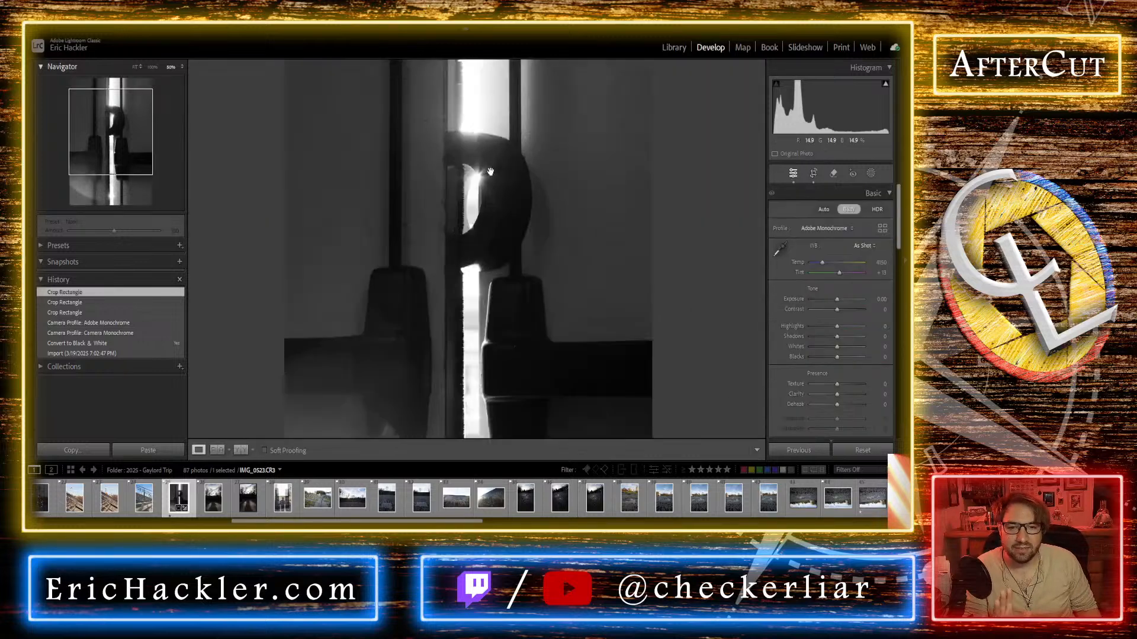
left_click(492, 162)
left_click(492, 162)
left_click_drag(492, 162, 476, 214)
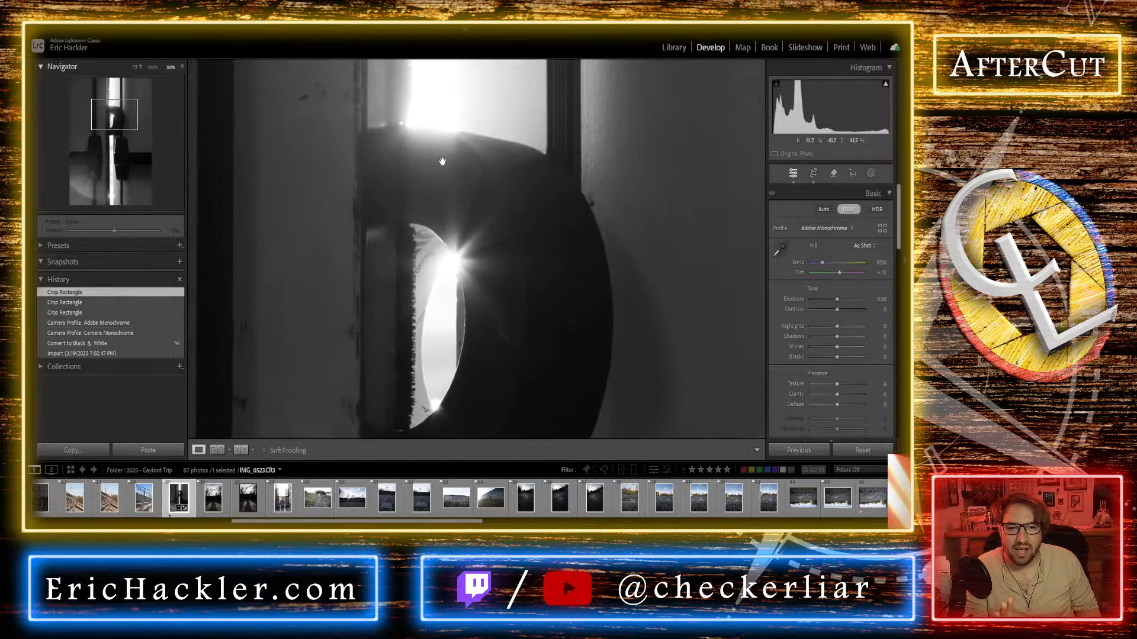
left_click(486, 189)
left_click(843, 336)
left_click_drag(842, 335, 855, 336)
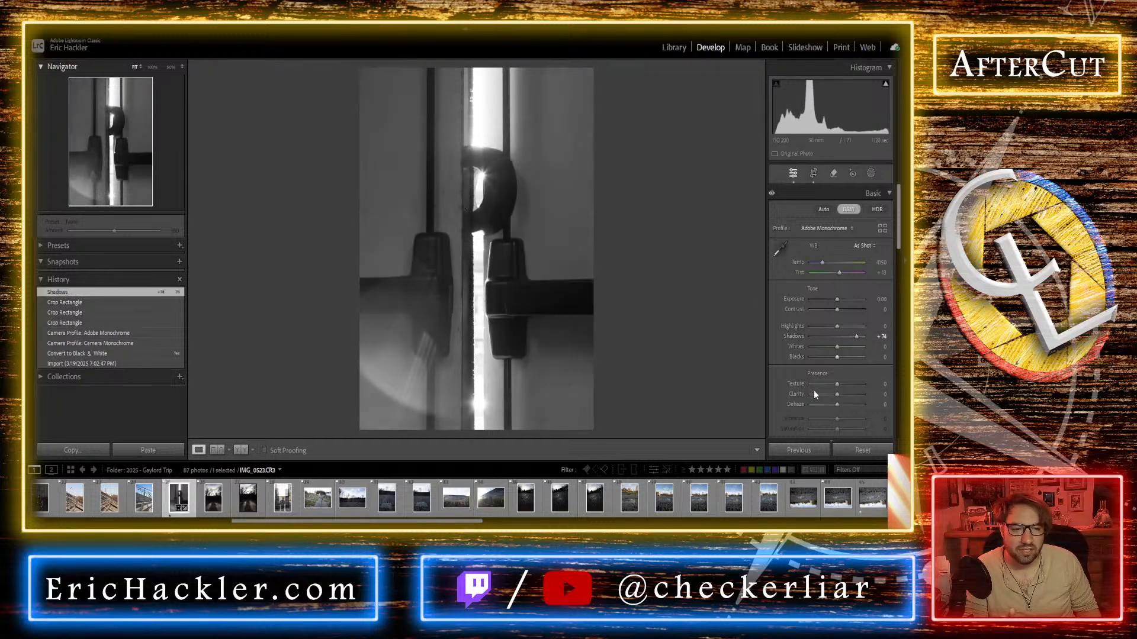
Step: Try Highlights, Clarity, Texture and Dehaze adjustments on the photo, resetting each one to 0
left_click_drag(840, 329, 846, 326)
double_click(846, 326)
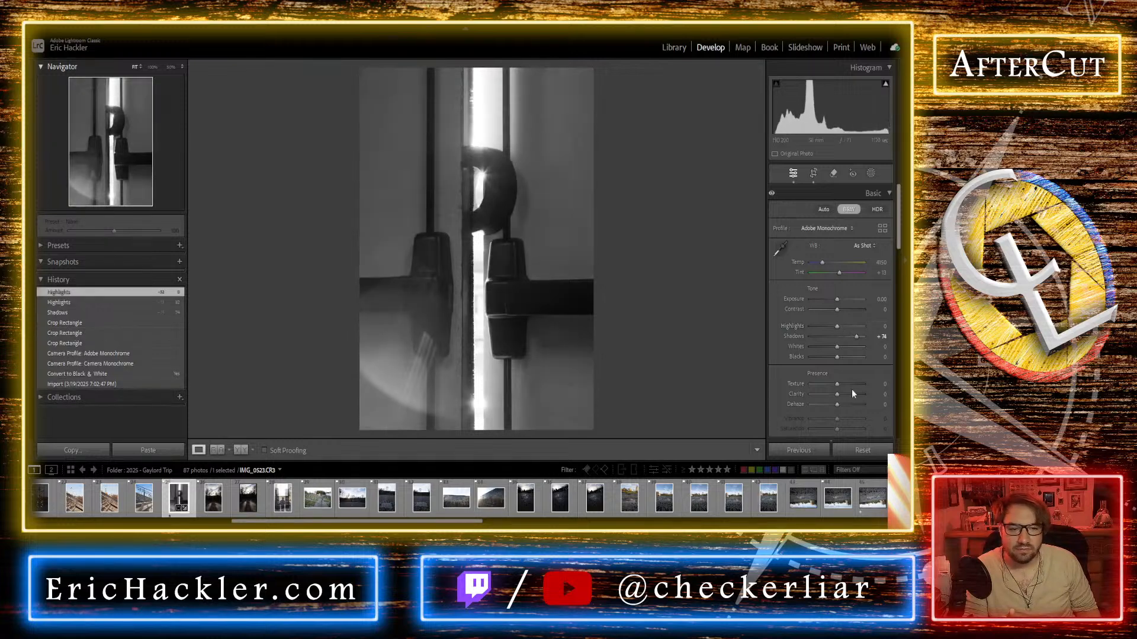
mouse_move(865, 402)
left_mouse_down()
mouse_move(876, 405)
mouse_move(847, 396)
left_mouse_up()
double_click(846, 395)
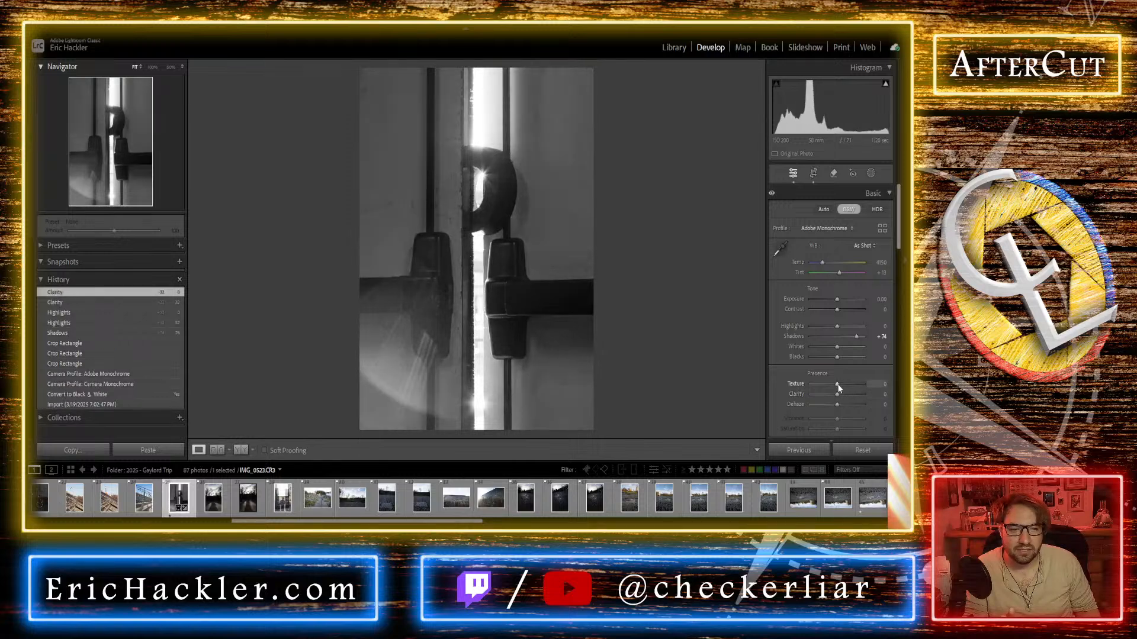
double_click(847, 386)
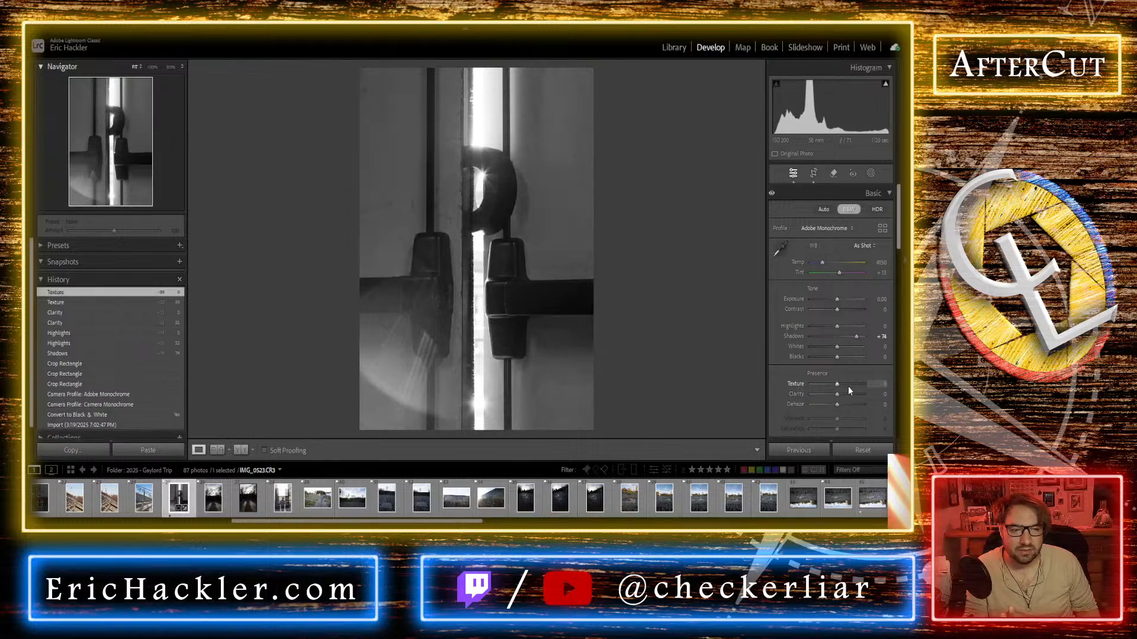
left_click_drag(838, 403, 854, 406)
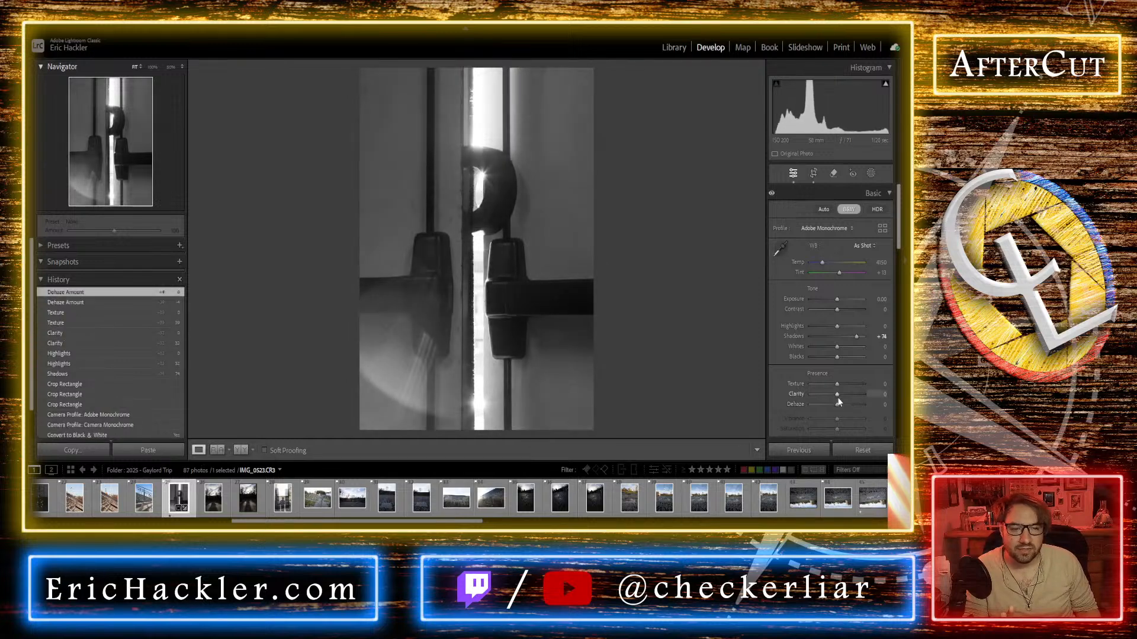
Step: Set the photo's Clarity to +53 and Highlights to +18, checking the latch up close
left_click_drag(873, 403, 852, 398)
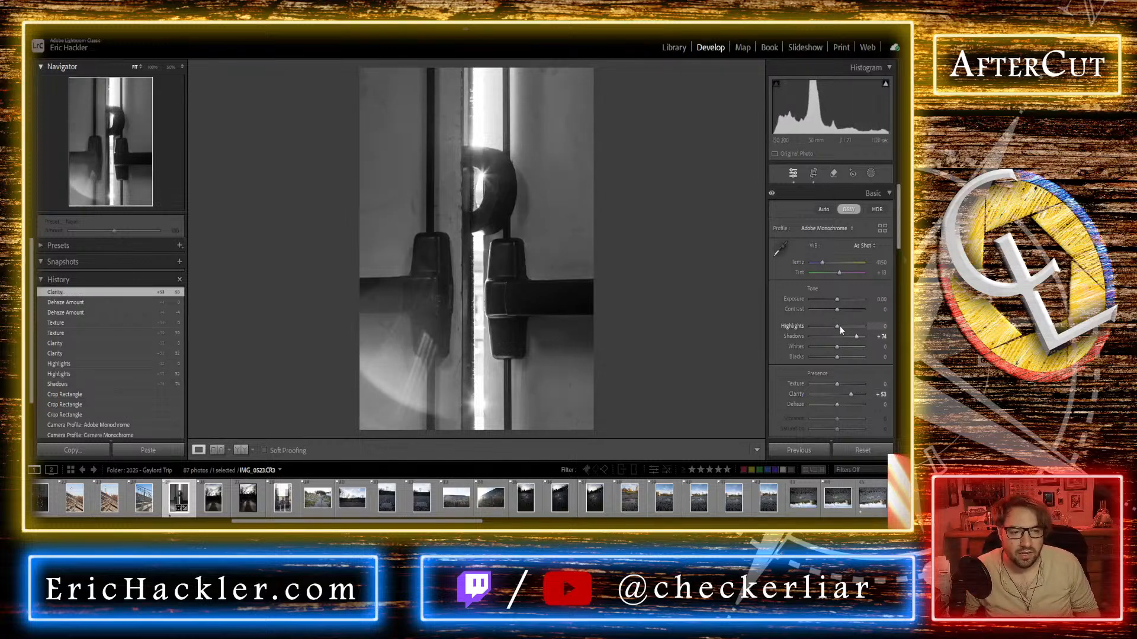
left_click_drag(837, 327, 848, 326)
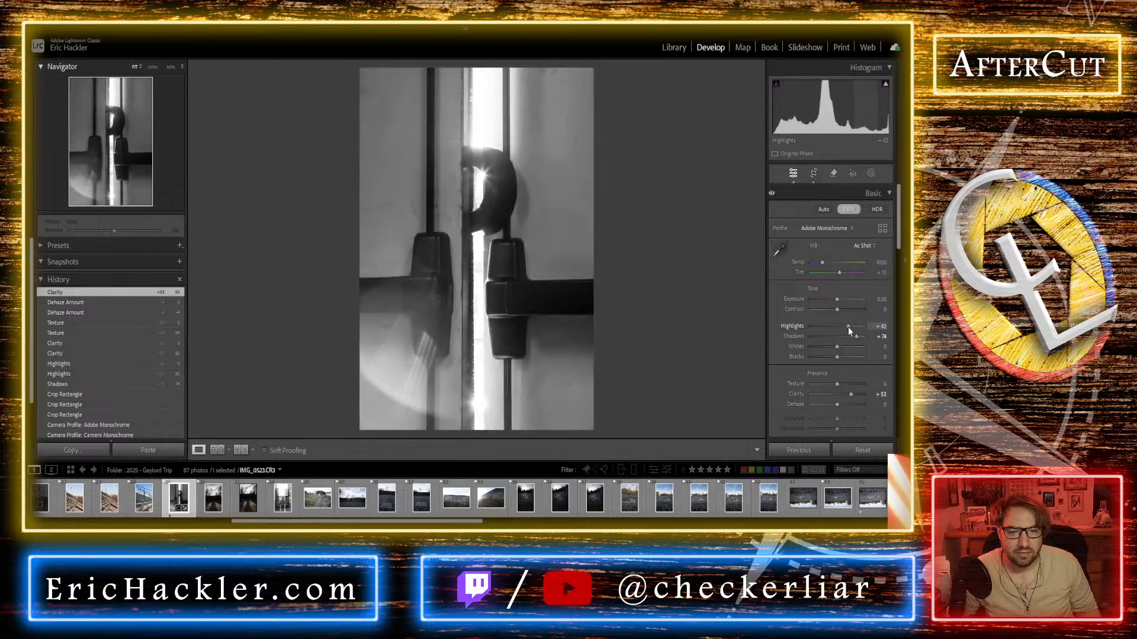
left_click_drag(848, 326, 840, 327)
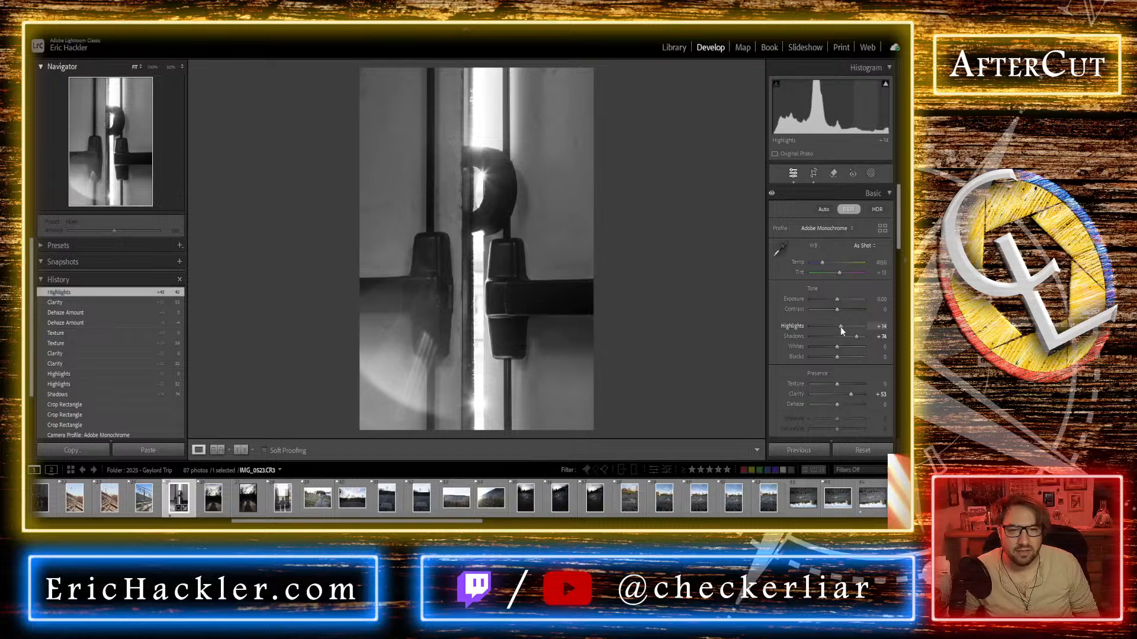
double_click(840, 327)
left_click(840, 326)
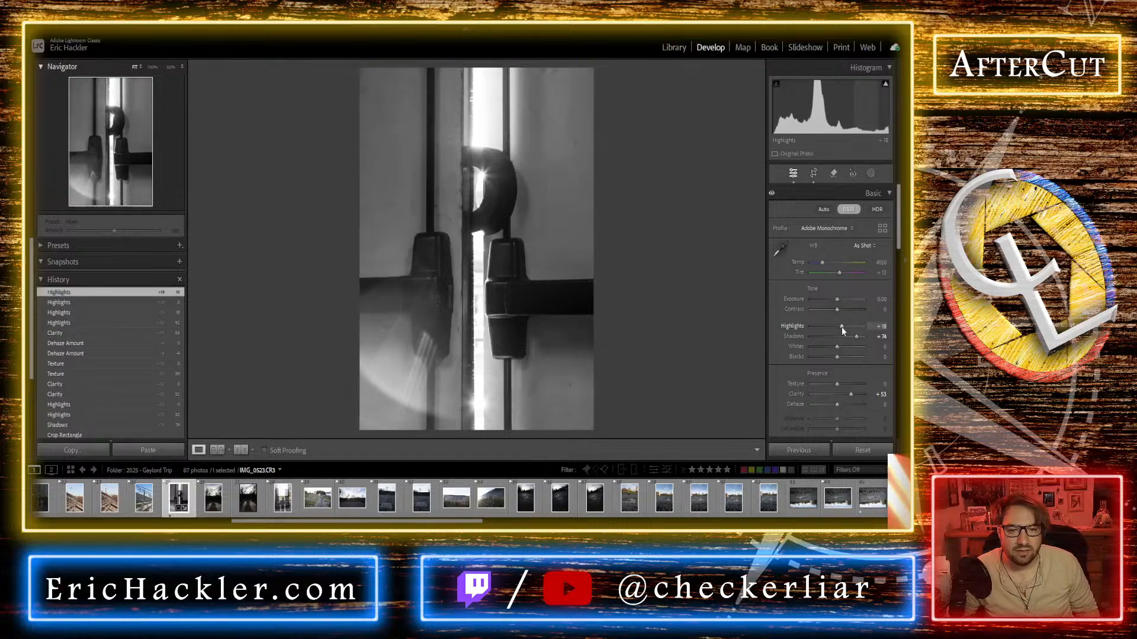
left_click(492, 163)
left_click(492, 163)
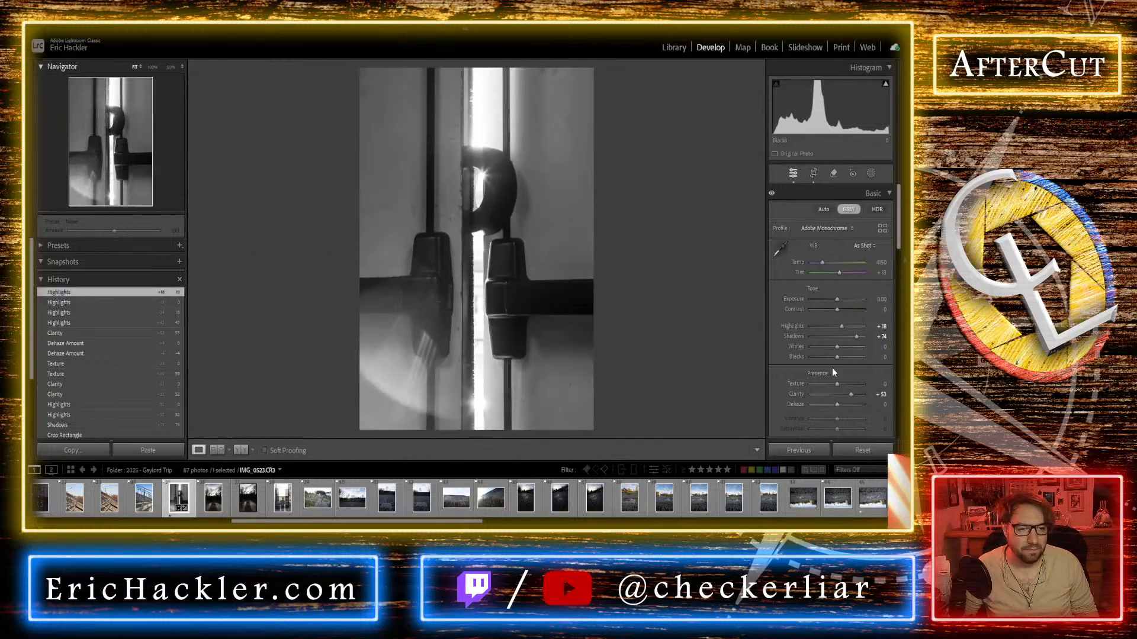
Step: Raise the photo's Blacks to +81 and lower its Contrast to -56
mouse_move(836, 357)
left_mouse_down()
mouse_move(897, 360)
mouse_move(856, 356)
left_mouse_up()
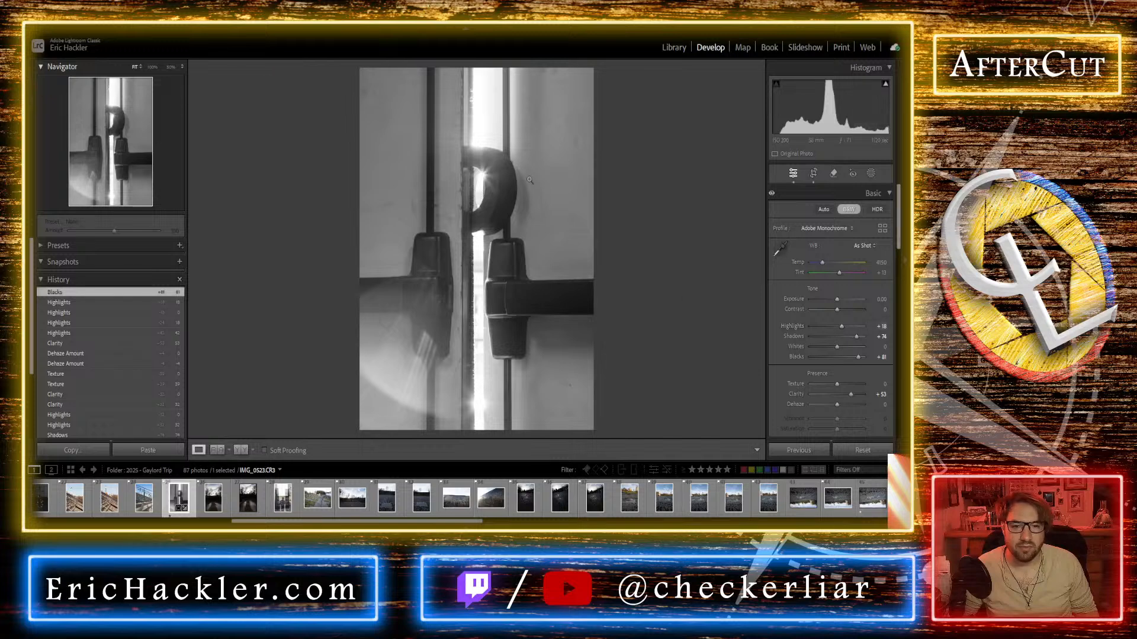
left_click_drag(489, 167, 481, 278)
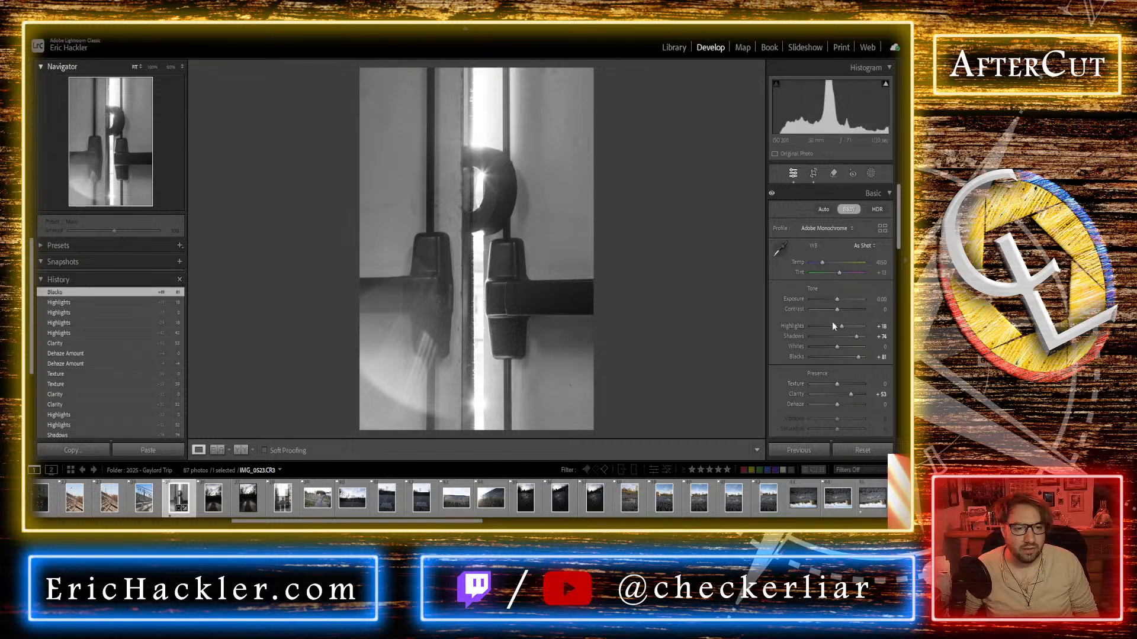
left_click_drag(859, 310, 815, 309)
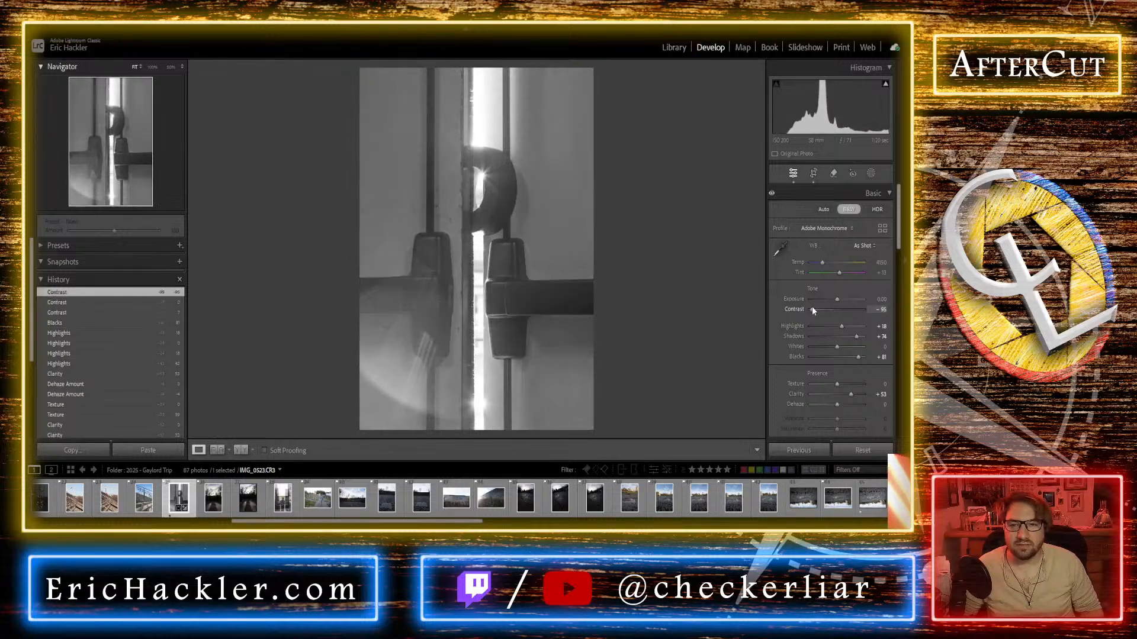
double_click(812, 306)
left_click_drag(811, 307, 822, 307)
Step: Try Whites at -60, reset it, and set Whites to -14
mouse_move(837, 346)
left_mouse_down()
mouse_move(865, 345)
mouse_move(757, 346)
mouse_move(818, 349)
left_mouse_up()
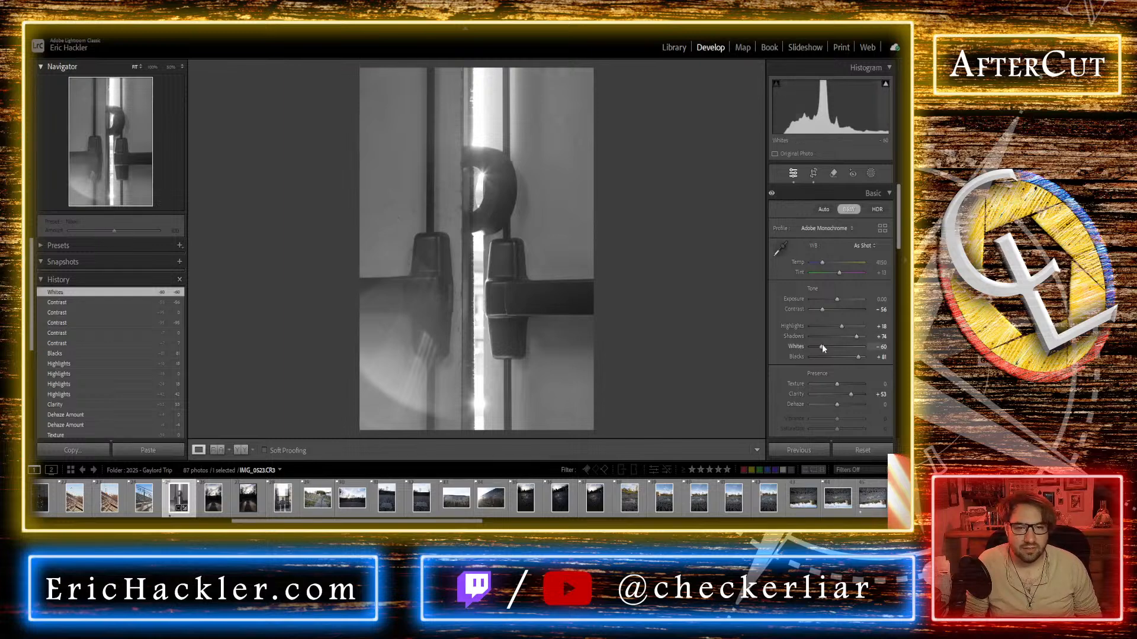
double_click(822, 347)
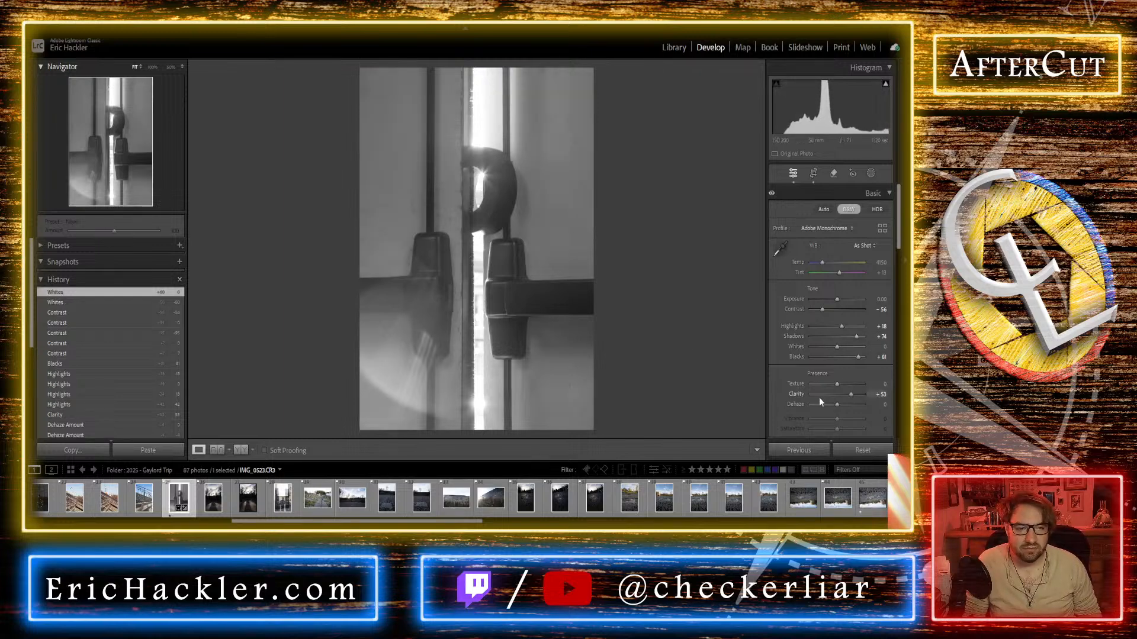
left_click_drag(835, 346, 833, 346)
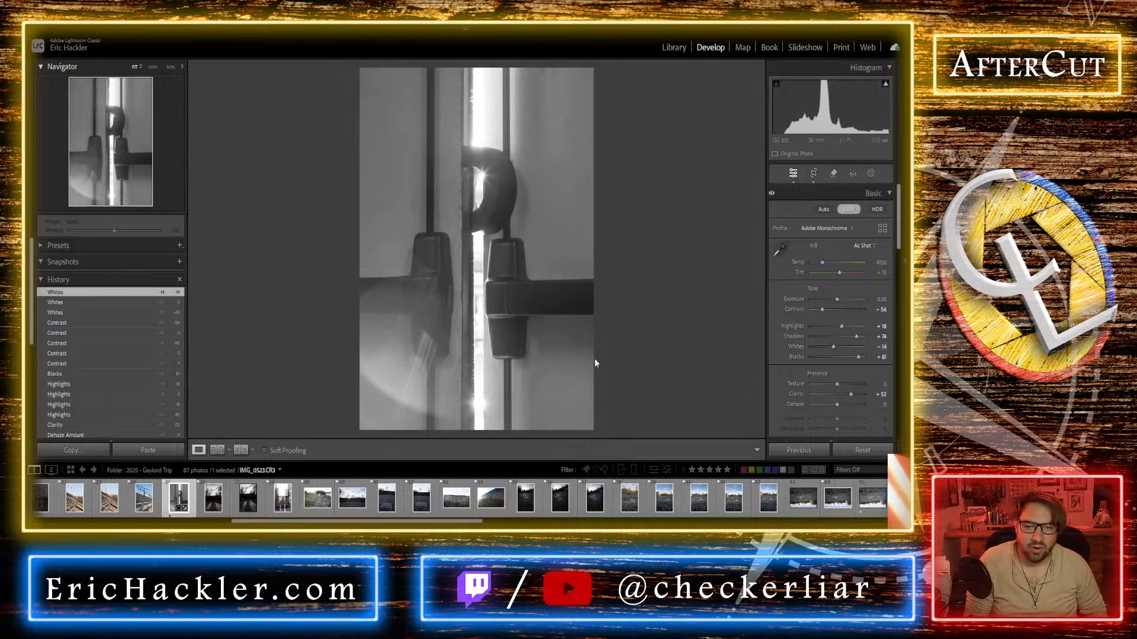
Step: Examine the latch and light gap up close, try Dehaze at +60, and set Blacks to +63
left_click_drag(480, 173, 475, 209)
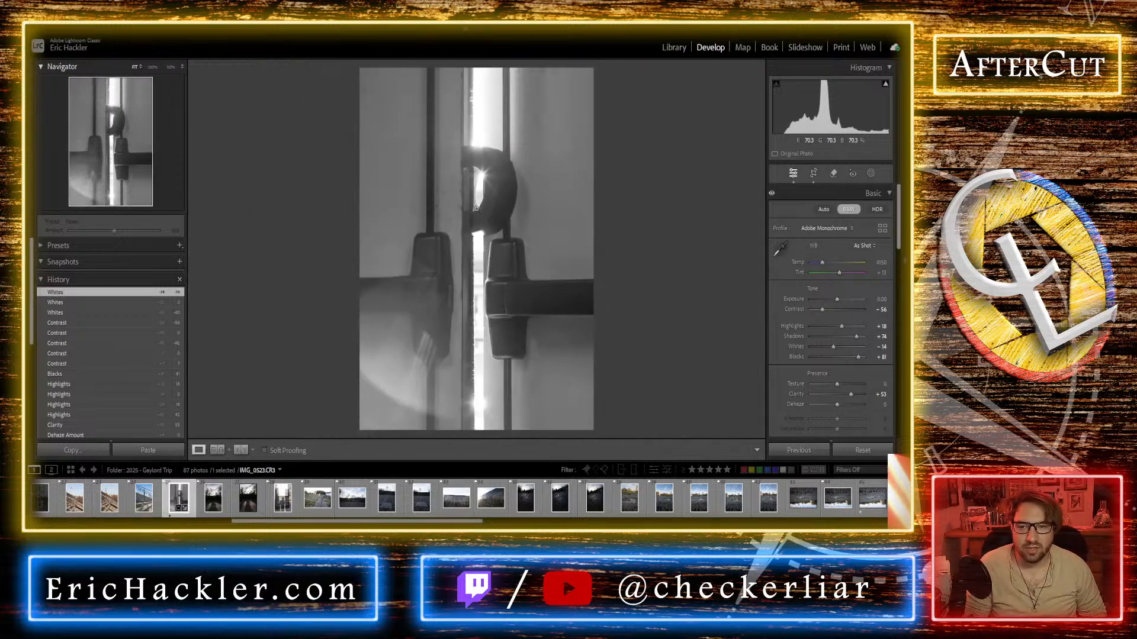
left_click_drag(478, 281, 500, 209)
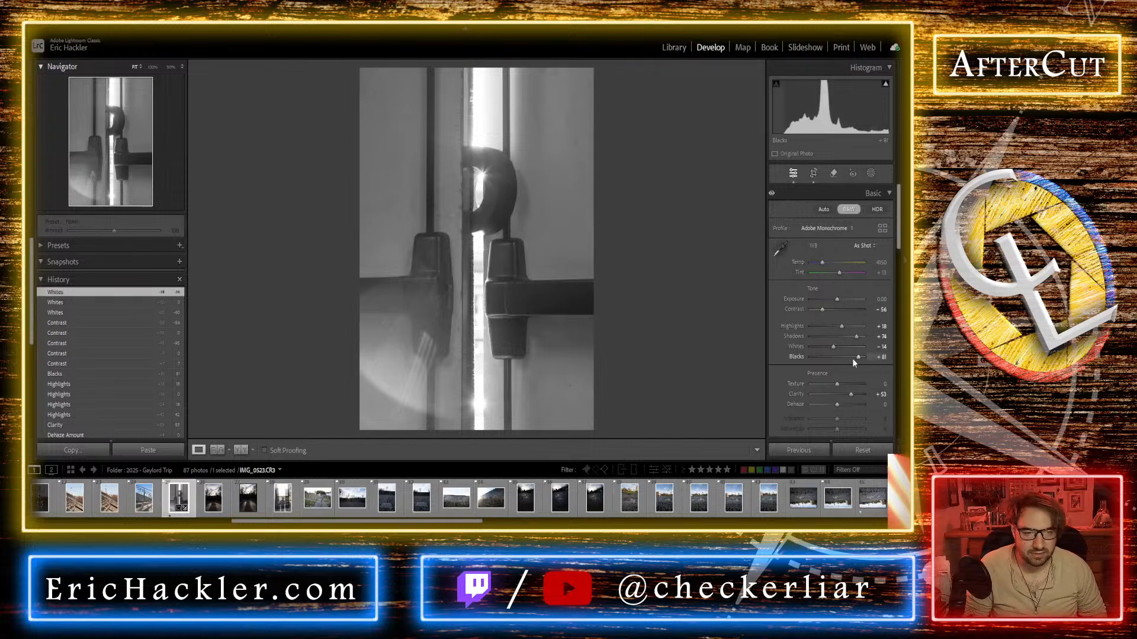
left_click_drag(841, 406, 851, 407)
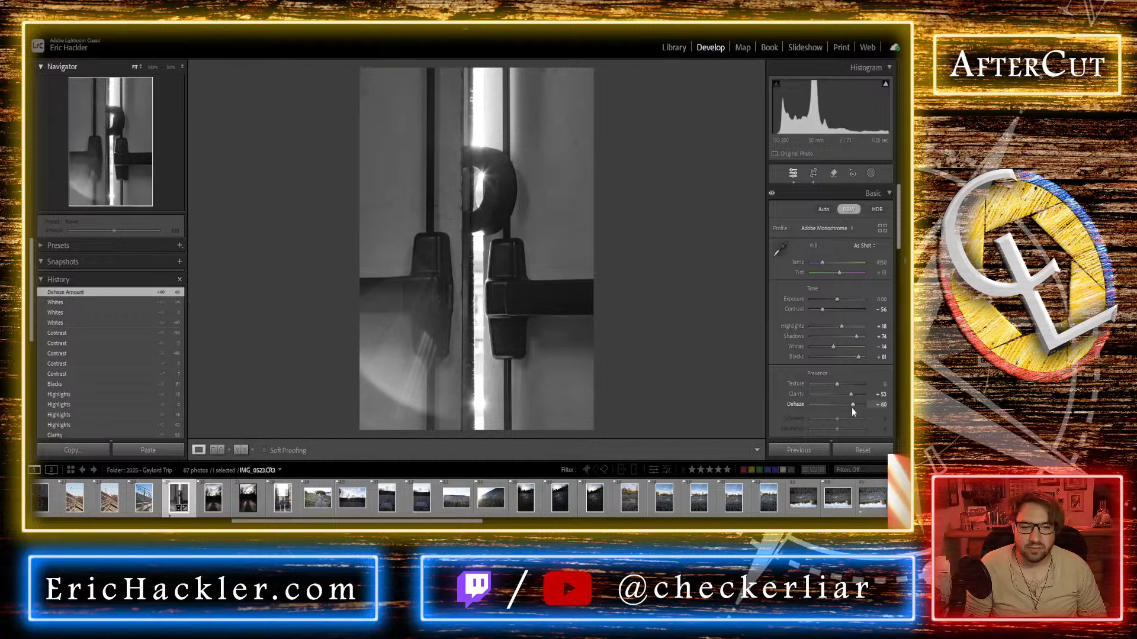
double_click(855, 358)
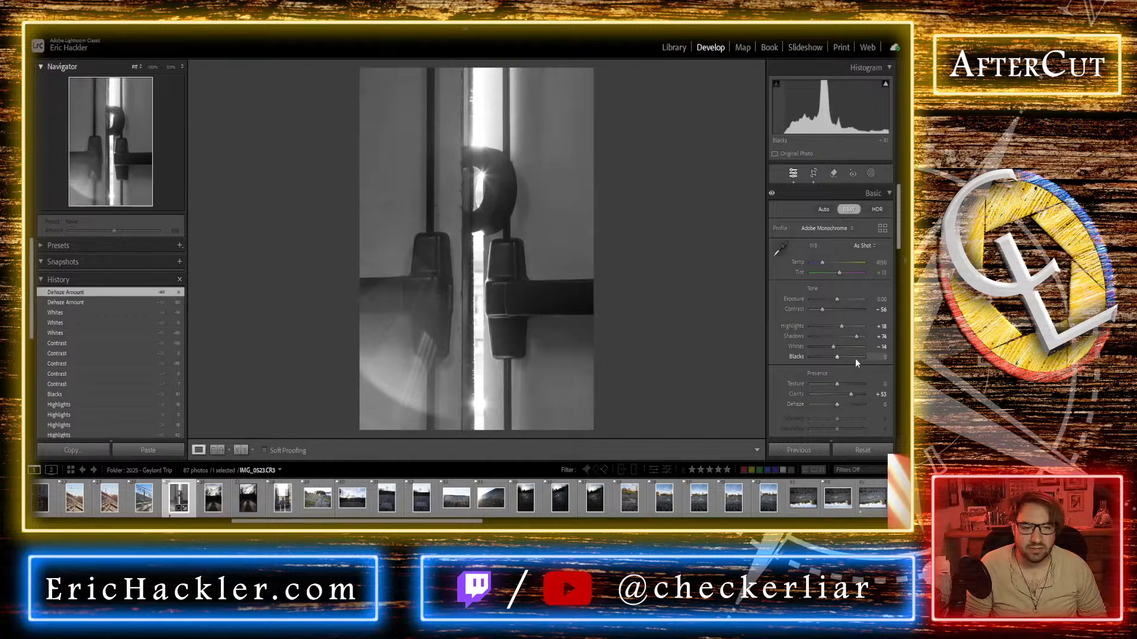
left_click_drag(855, 358, 853, 357)
Step: Create an object mask over the curved latch ring in the middle of the photo
left_click_drag(896, 247, 862, 177)
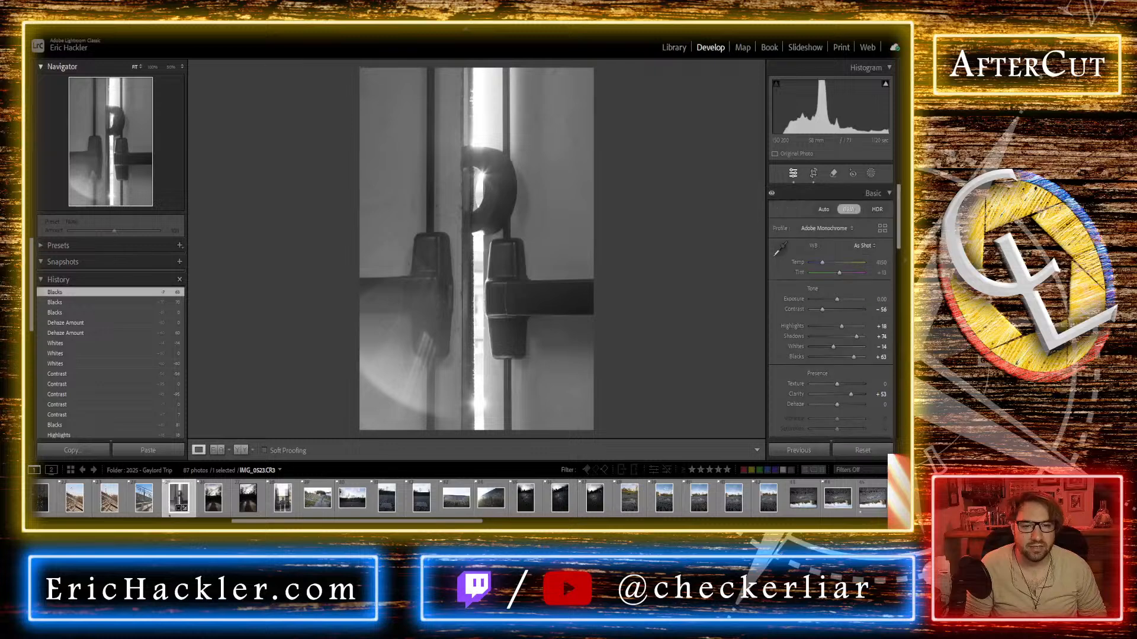
left_click(870, 174)
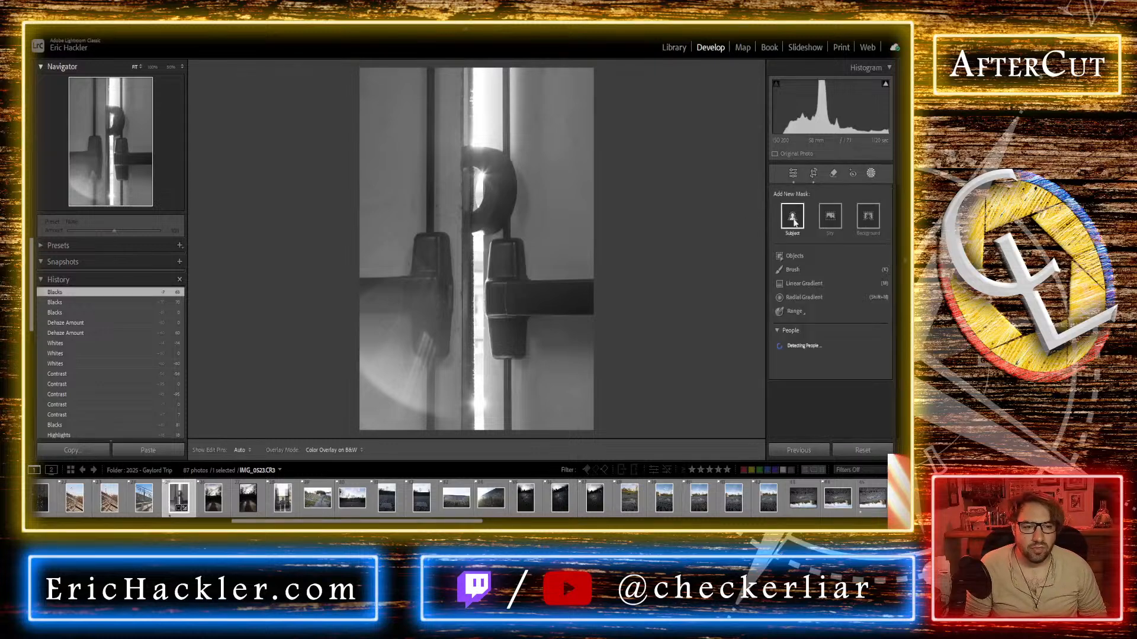
left_click(796, 312)
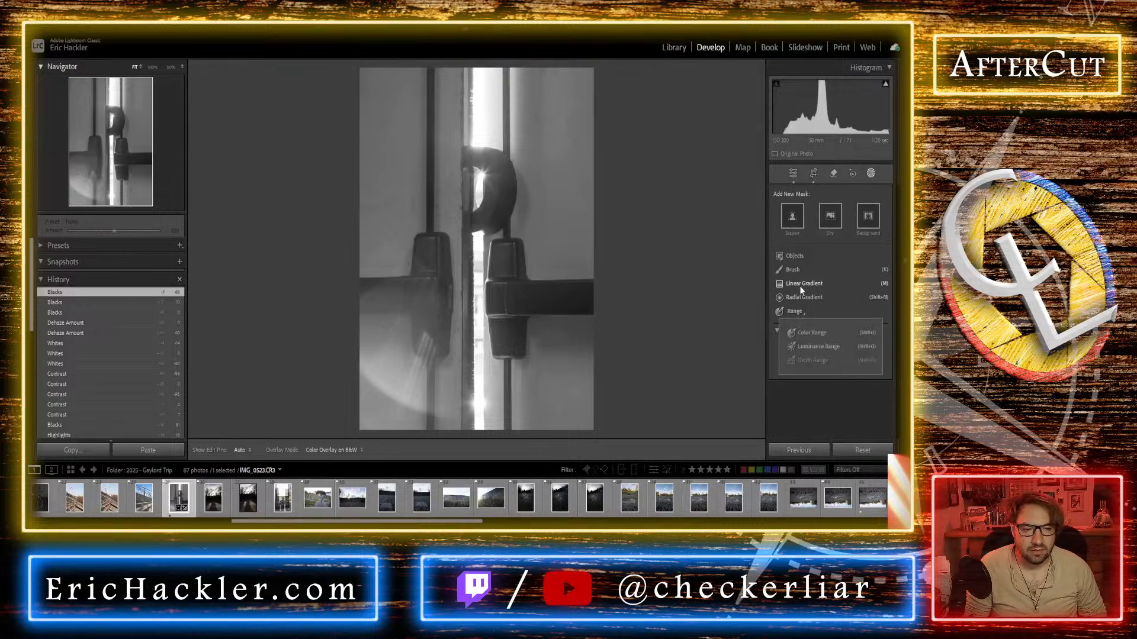
left_click(792, 257)
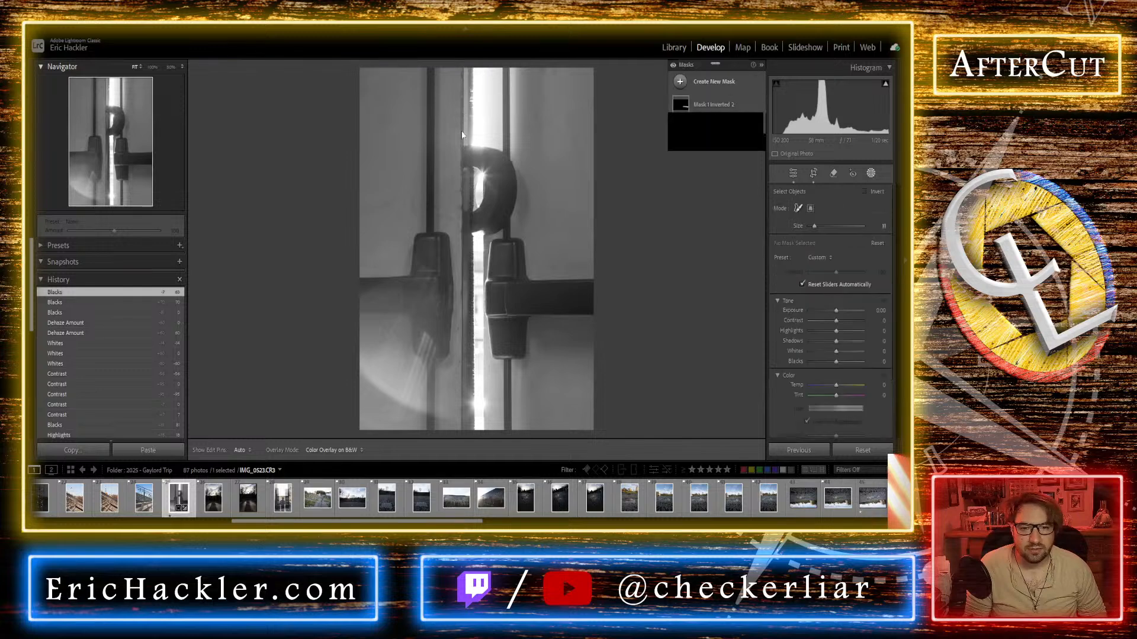
mouse_move(468, 147)
left_mouse_down()
mouse_move(502, 165)
mouse_move(507, 198)
mouse_move(477, 222)
mouse_move(491, 179)
left_mouse_up()
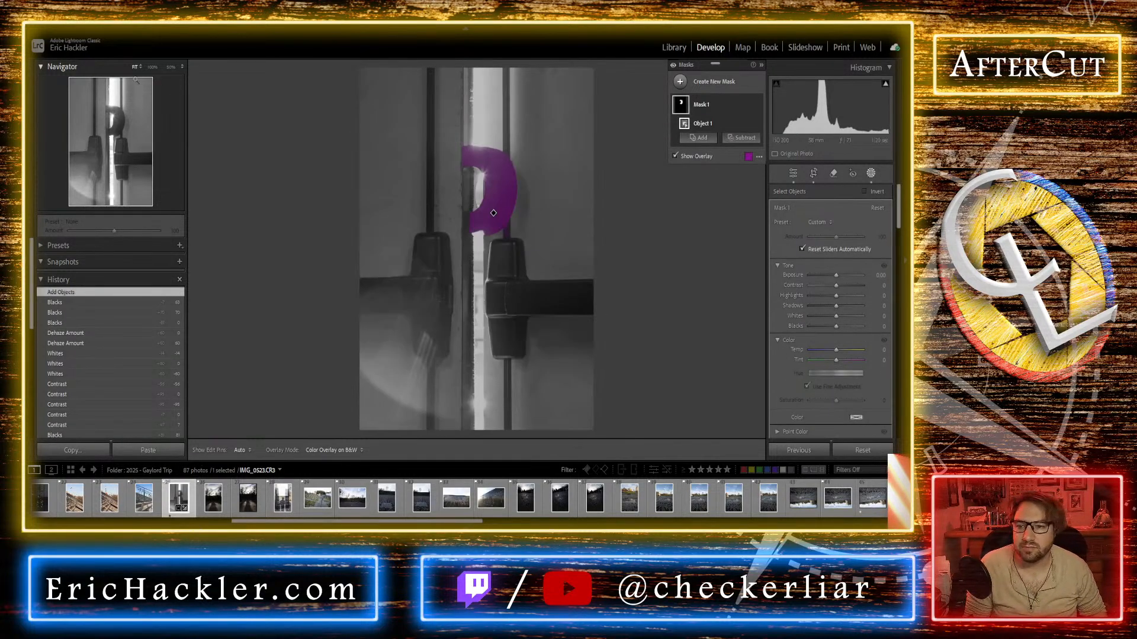
Step: Brush the thin rod below the ring out of the latch mask, checking the edges up close
left_click(114, 116)
left_click_drag(115, 116, 117, 140)
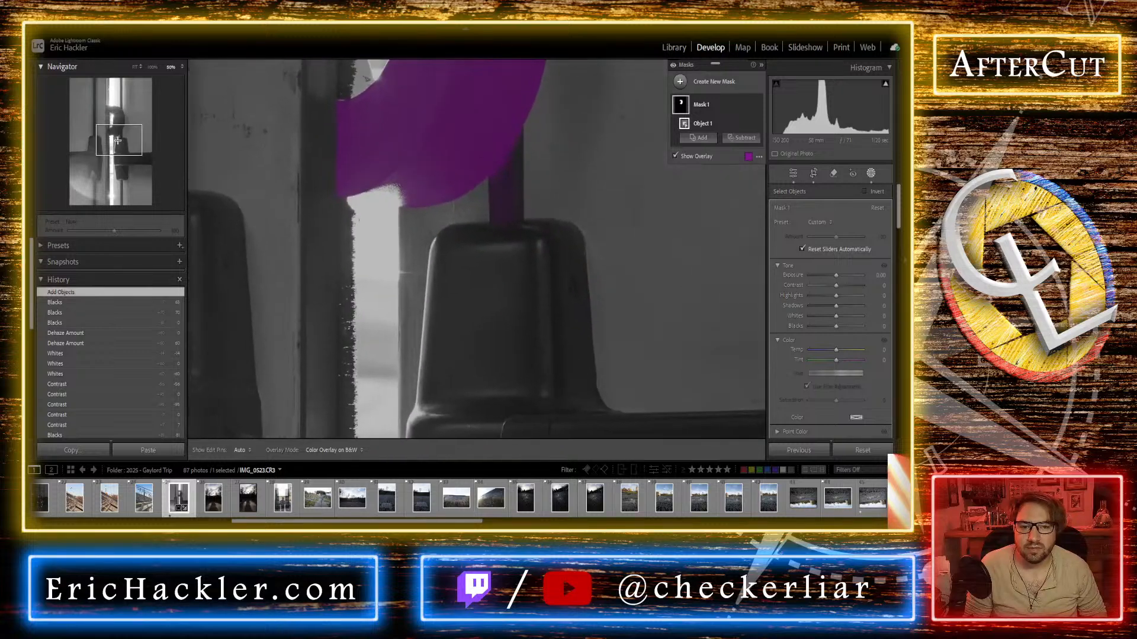
left_click(751, 138)
left_click(754, 235)
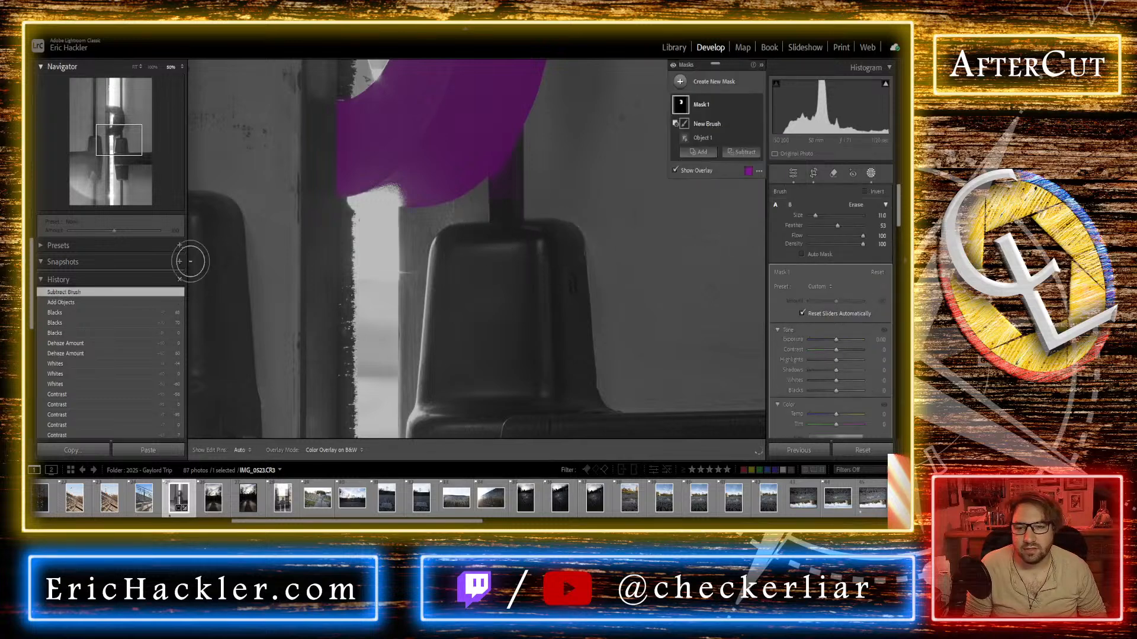
left_click_drag(115, 131, 113, 99)
key("z")
Step: Set the latch mask's Shadows to 21 and Texture to 100, trying and resetting its Highlights
mouse_move(834, 370)
left_mouse_down()
mouse_move(866, 376)
mouse_move(839, 378)
mouse_move(869, 362)
mouse_move(837, 360)
left_mouse_up()
double_click(837, 360)
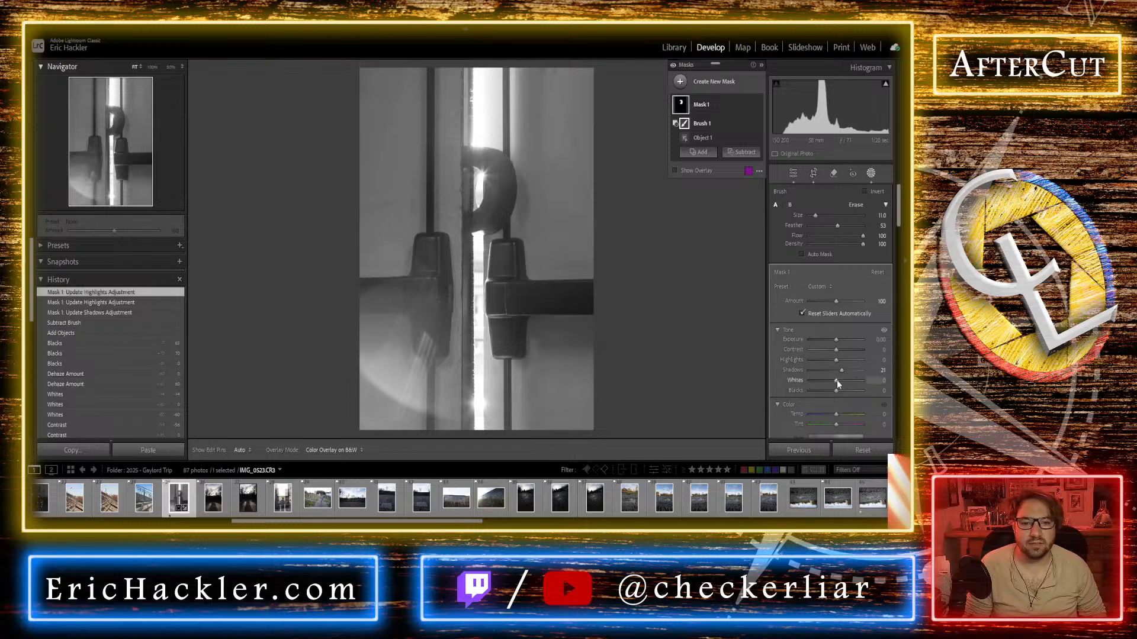
scroll(776, 363, "down", 3)
scroll(780, 385, "down", 3)
left_click_drag(836, 392, 771, 407)
Step: Try Clarity at -100 on the latch mask, check the ring up close, reset it, and set Clarity to 39
left_click_drag(850, 411, 848, 409)
double_click(827, 403)
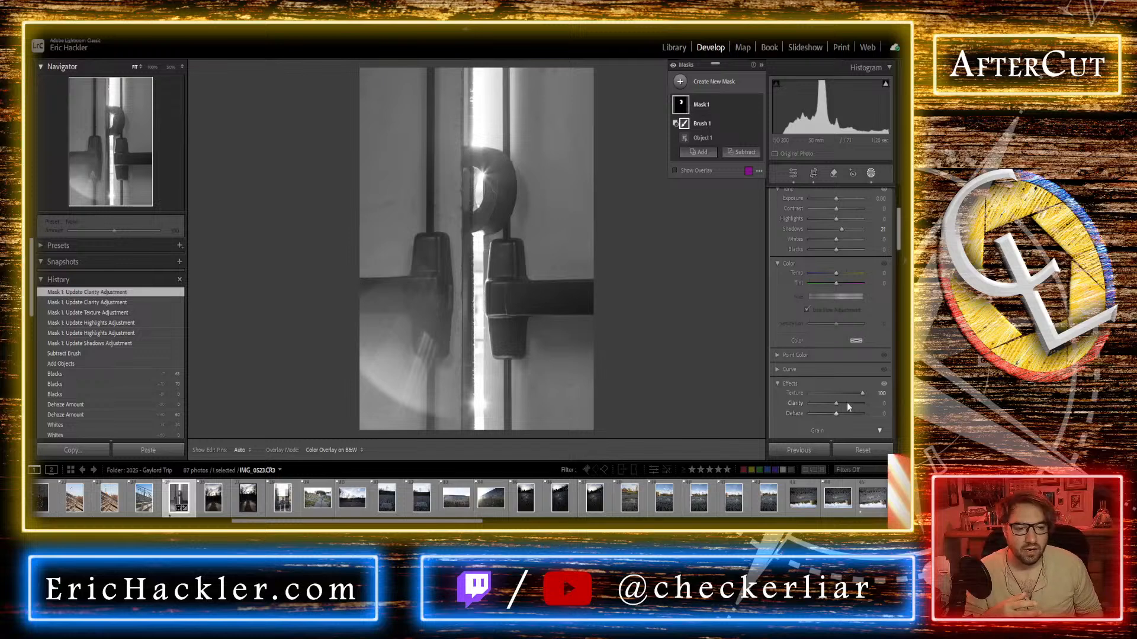
left_click_drag(836, 406, 786, 406)
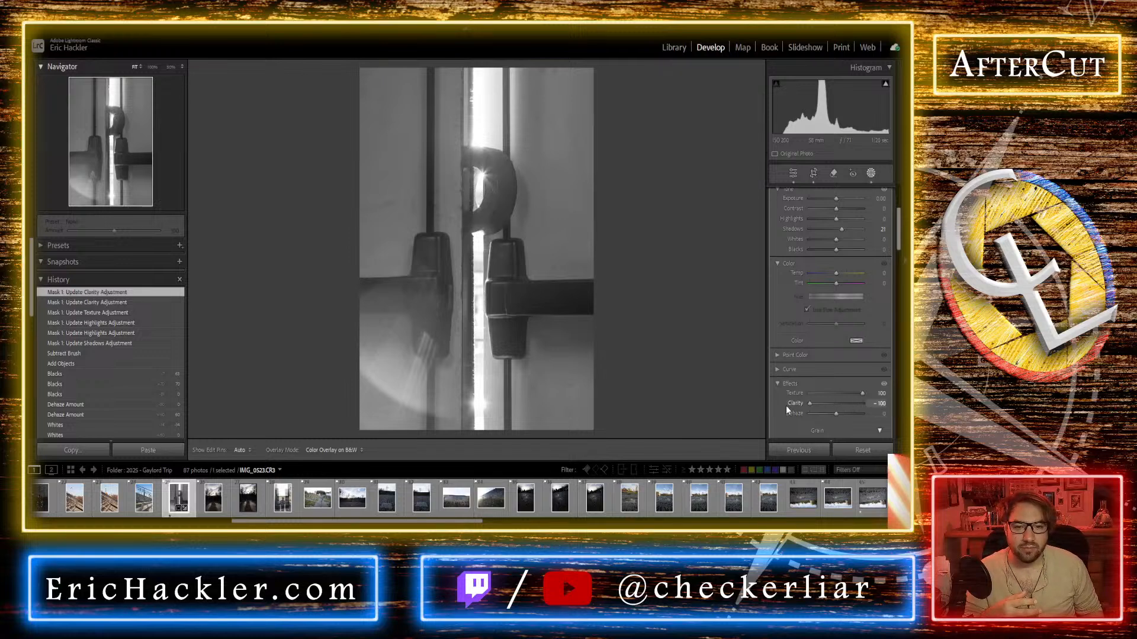
double_click(825, 406)
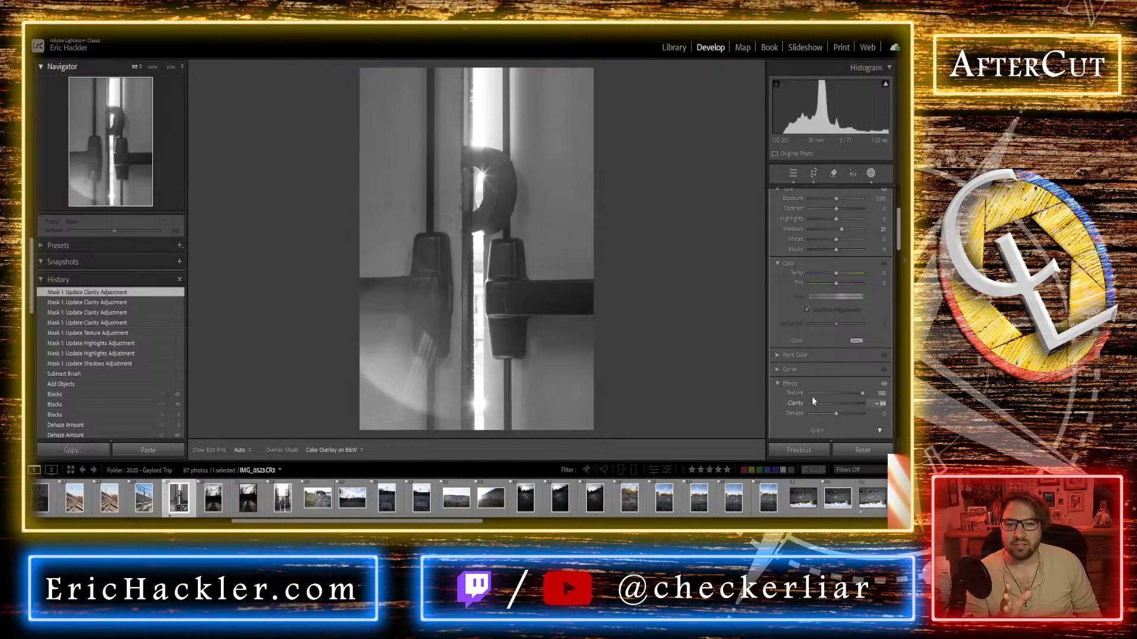
left_click_drag(779, 404, 790, 404)
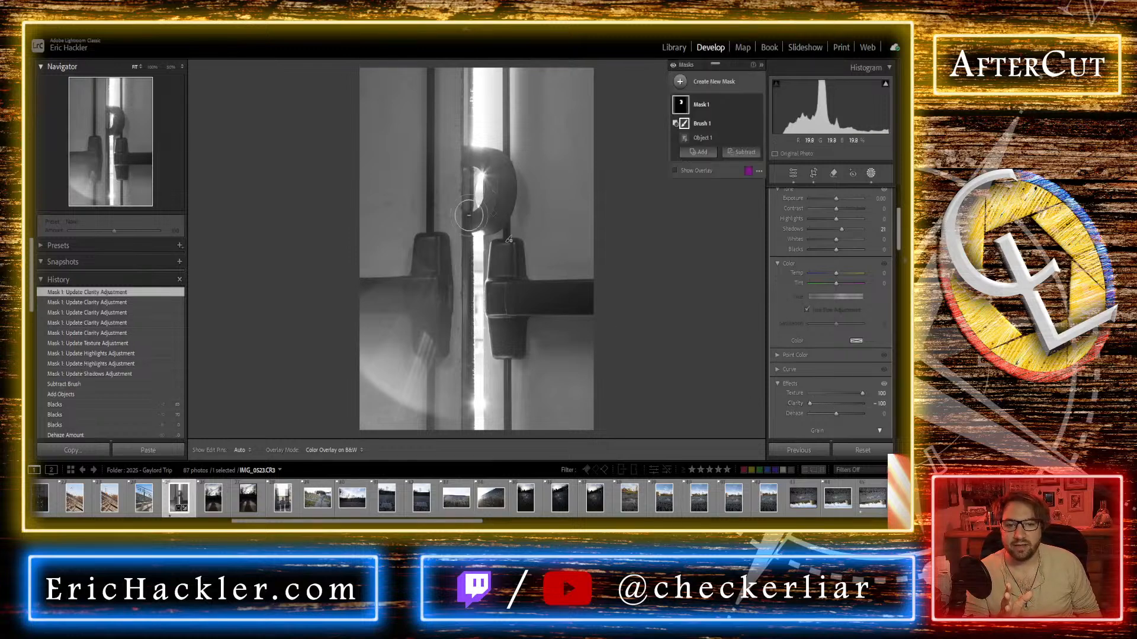
left_click(122, 123)
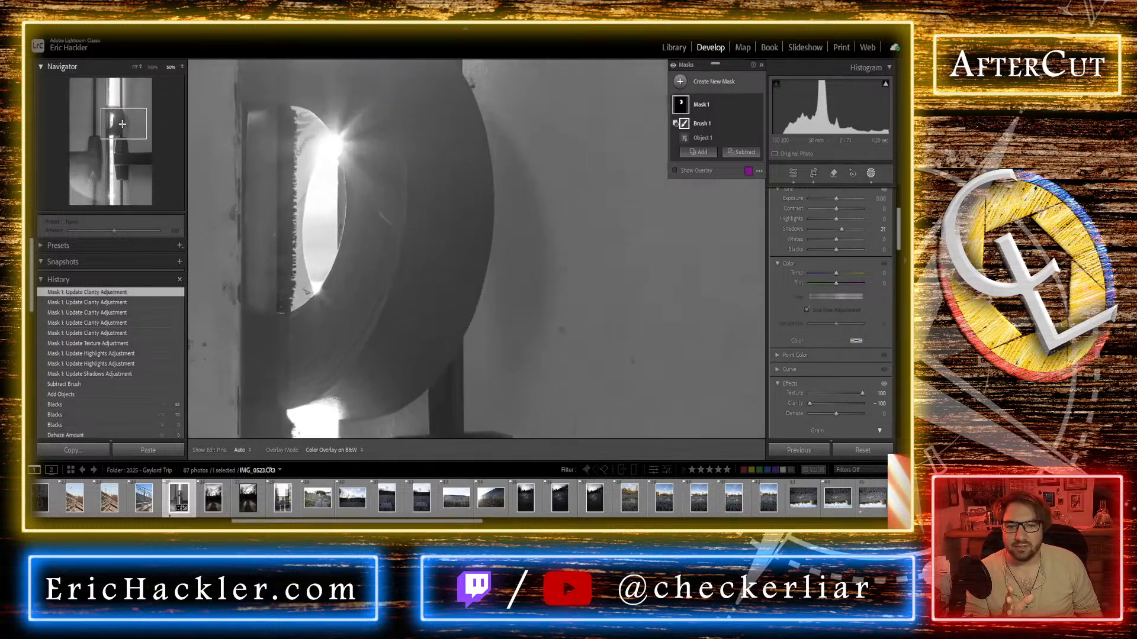
key("z")
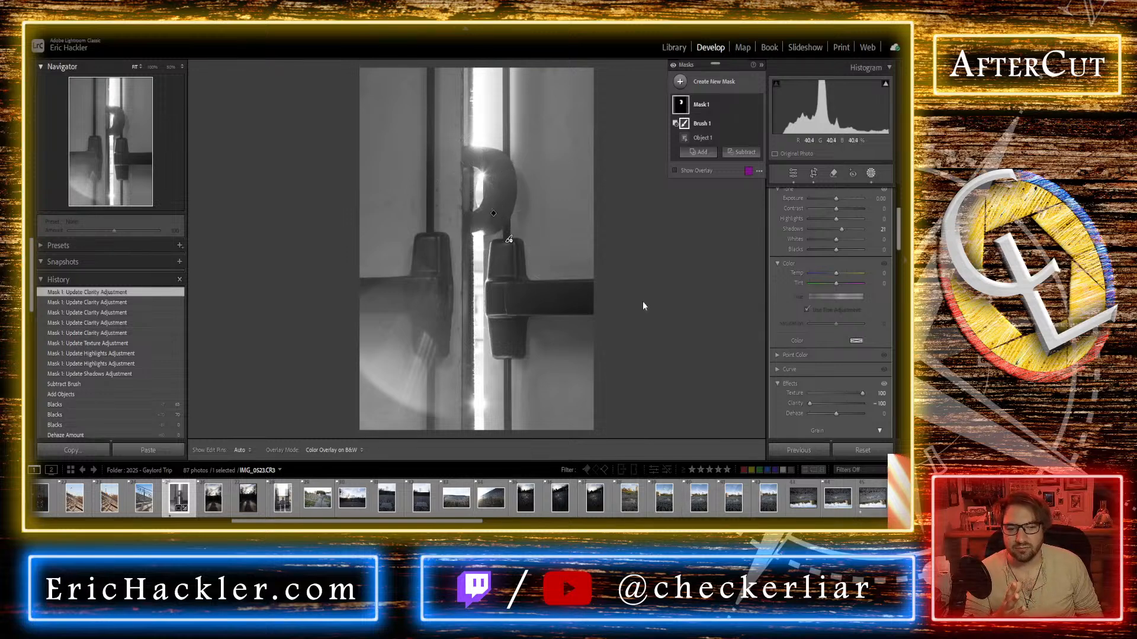
double_click(808, 400)
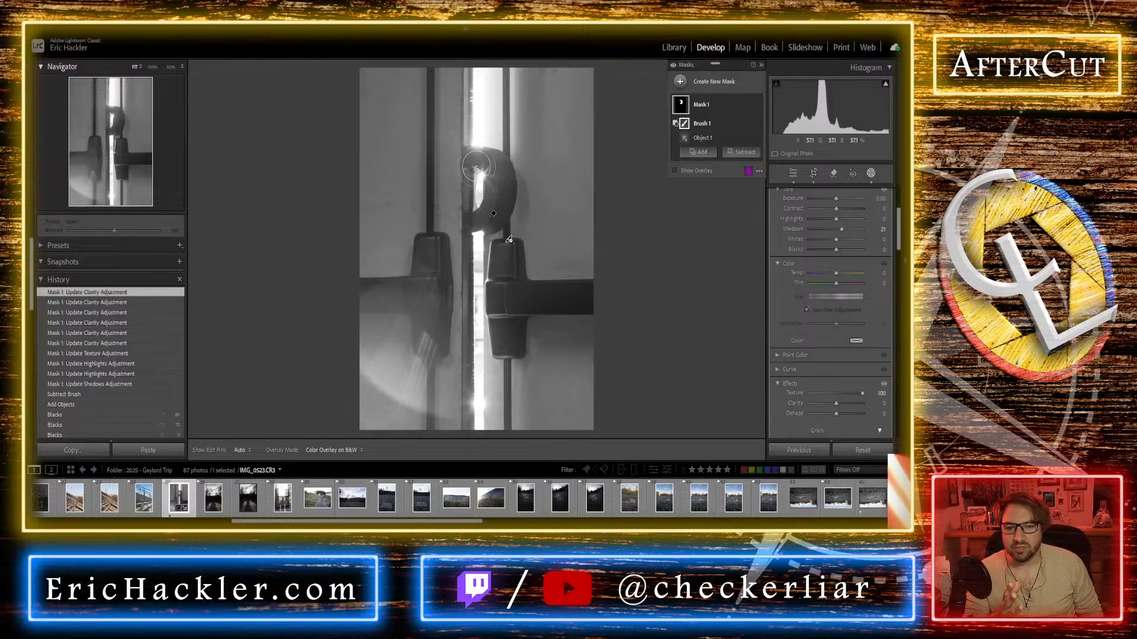
left_click_drag(837, 403, 850, 409)
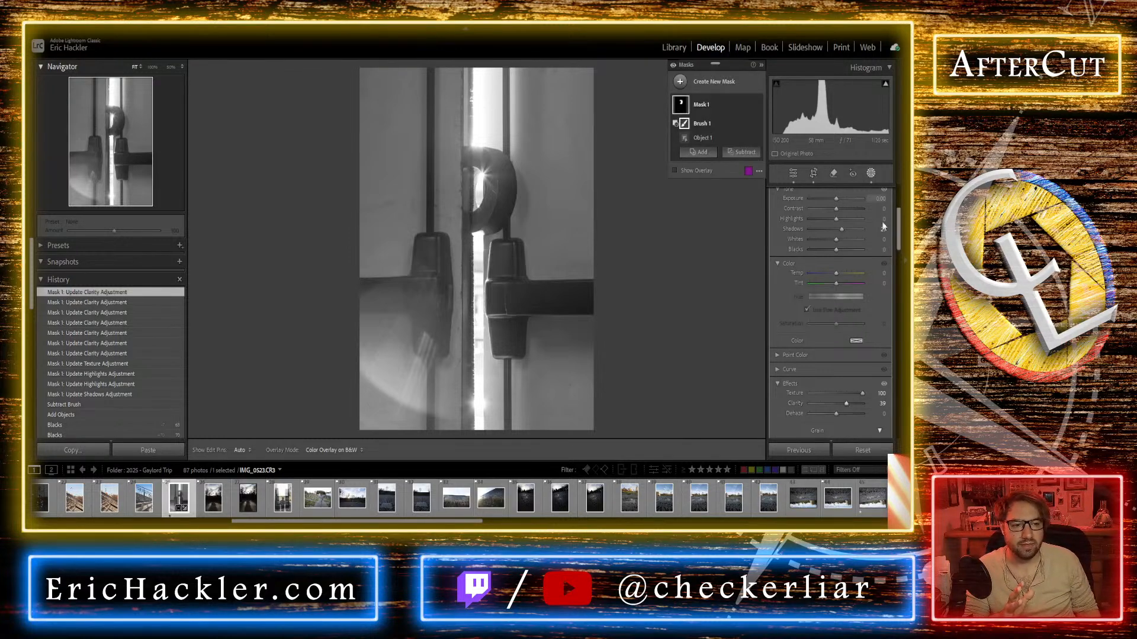
Step: Try different Highlights and Blacks amounts on the latch mask and reset each to 0
left_click_drag(896, 231, 898, 197)
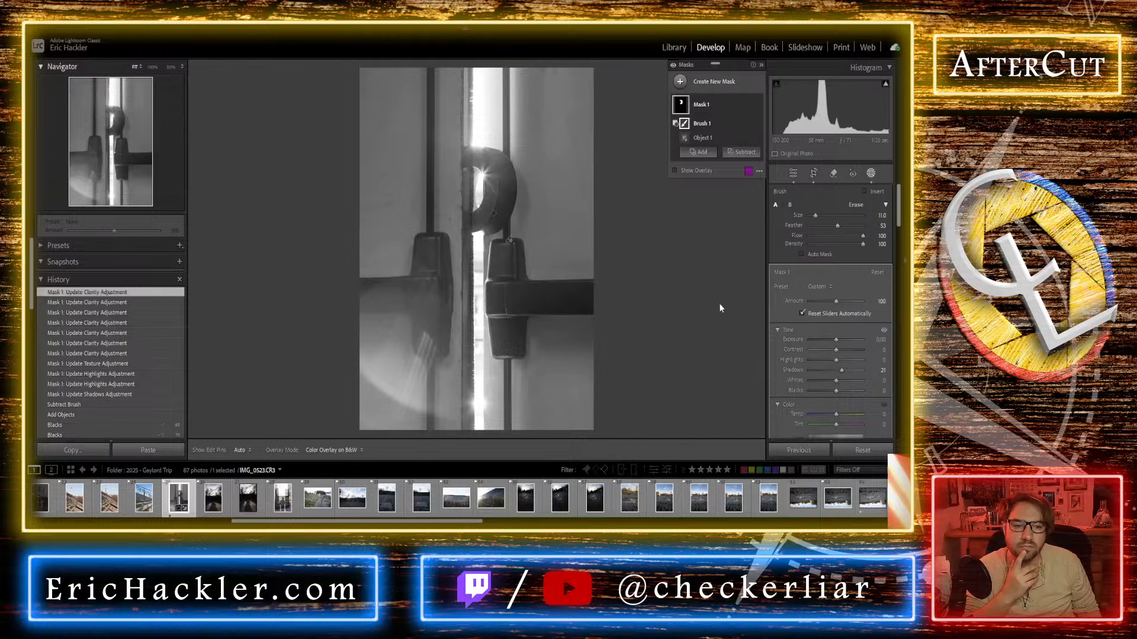
mouse_move(840, 364)
left_mouse_down()
mouse_move(873, 370)
mouse_move(842, 364)
left_mouse_up()
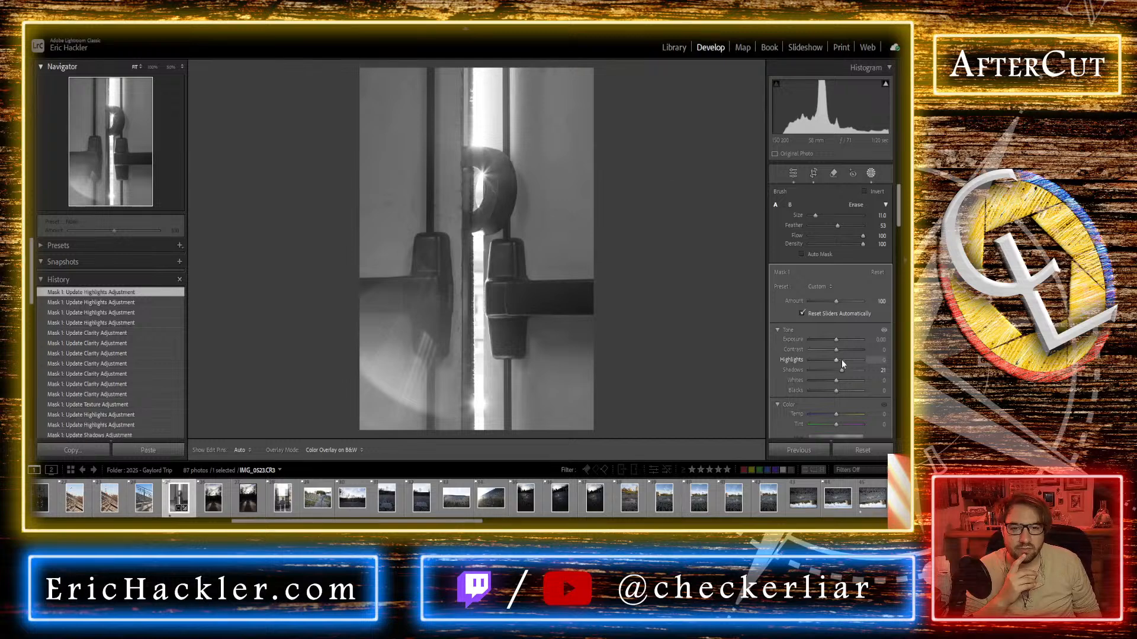
double_click(842, 361)
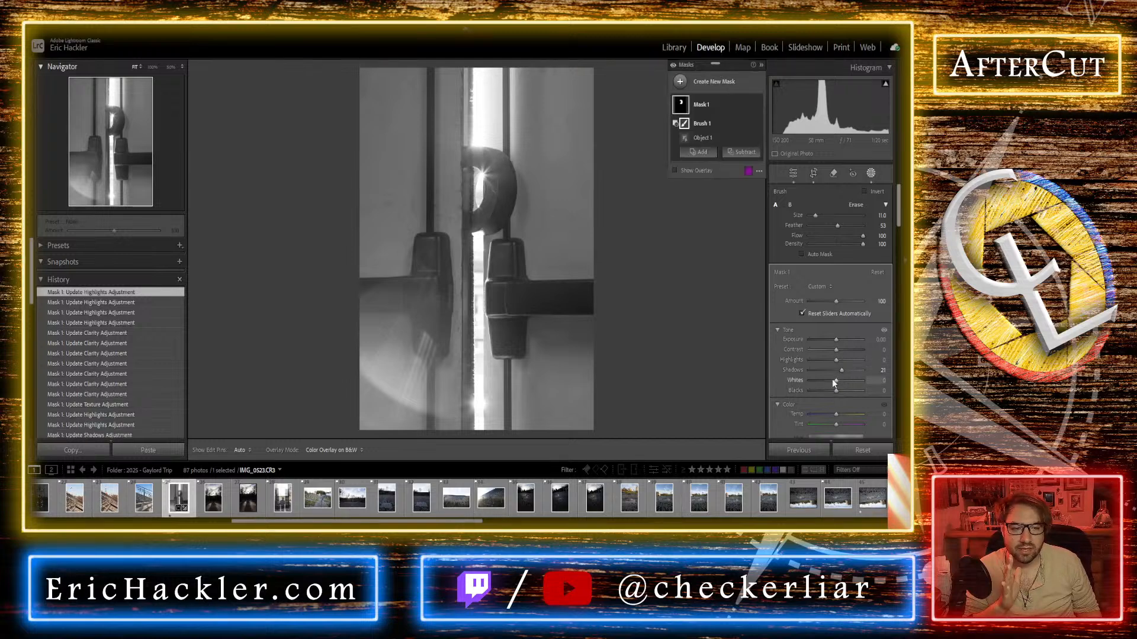
mouse_move(835, 384)
left_mouse_down()
mouse_move(860, 387)
mouse_move(835, 385)
left_mouse_up()
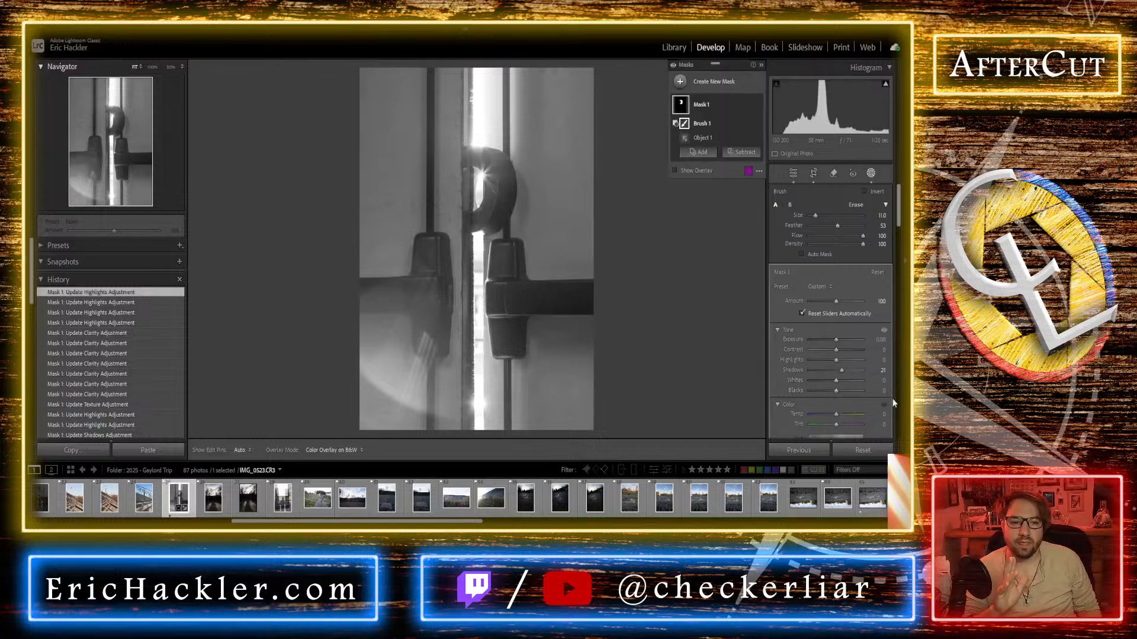
mouse_move(836, 391)
left_mouse_down()
mouse_move(866, 395)
mouse_move(822, 391)
left_mouse_up()
double_click(822, 391)
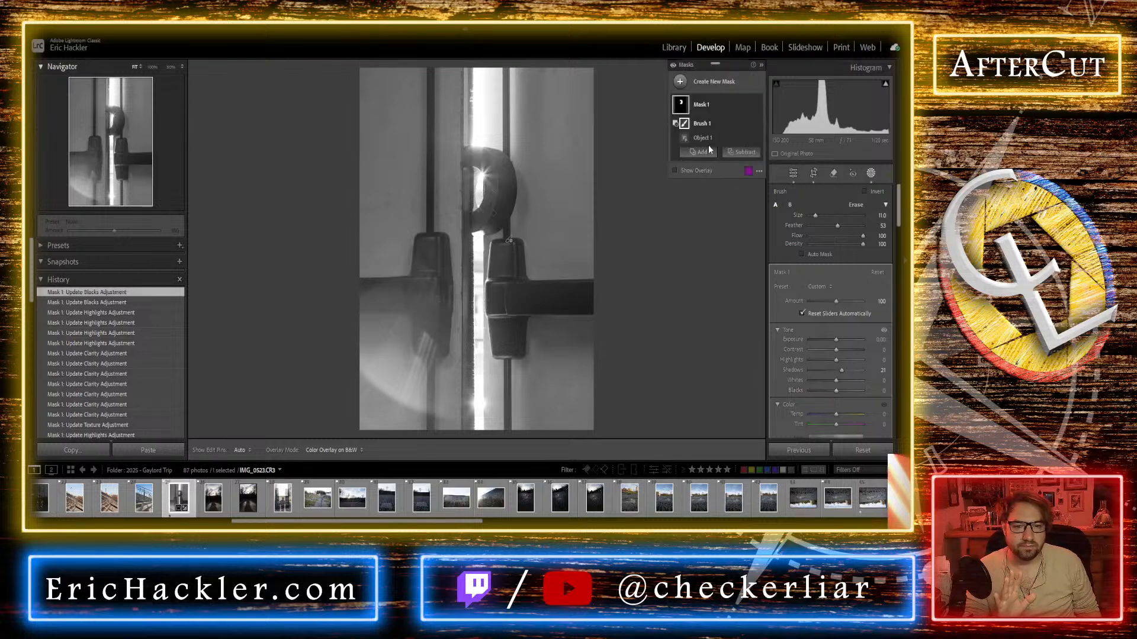
Step: Create a new color range mask sampled from the door panel beside the latch ring
left_click(709, 87)
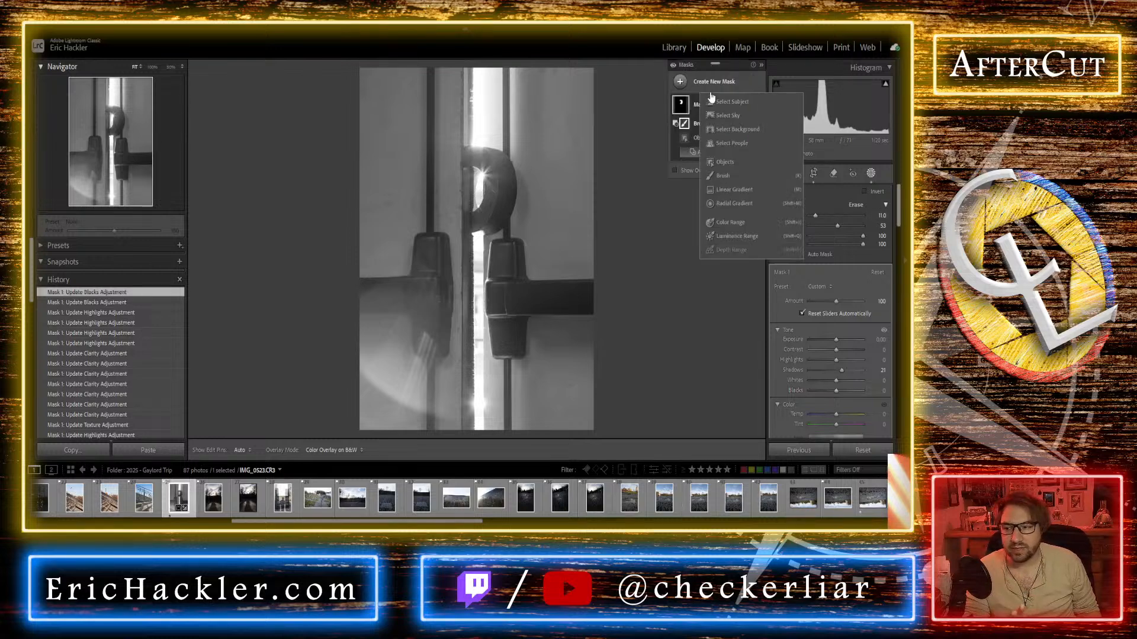
left_click(710, 261)
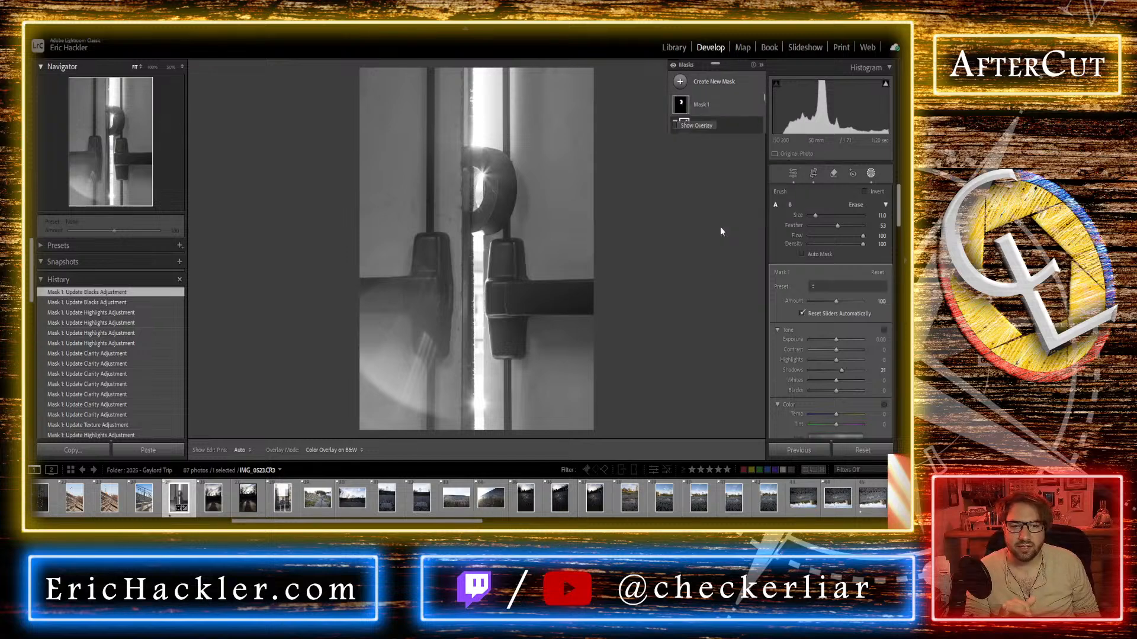
left_click(545, 158)
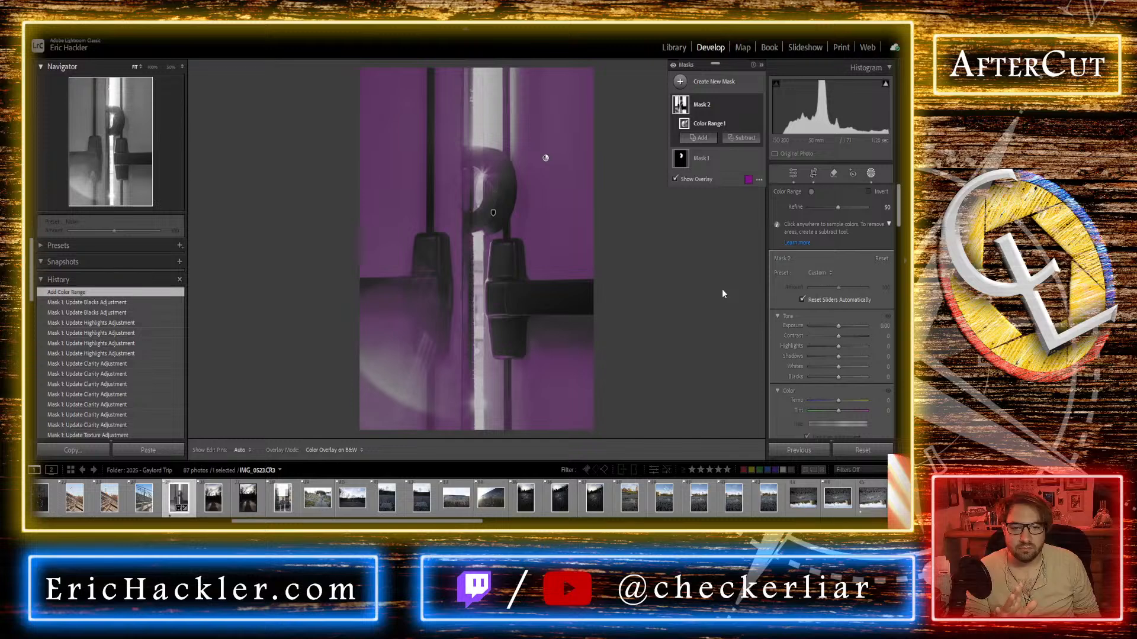
Step: Add a brush to the color range mask and paint the door area below the latch's horizontal handle
left_click(699, 137)
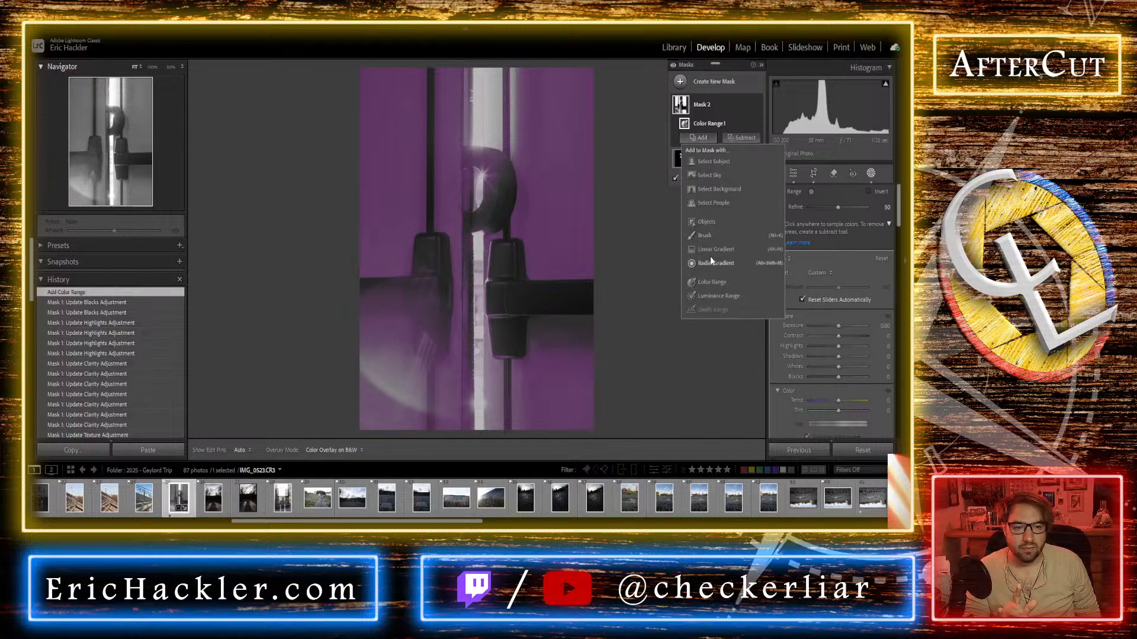
left_click(705, 234)
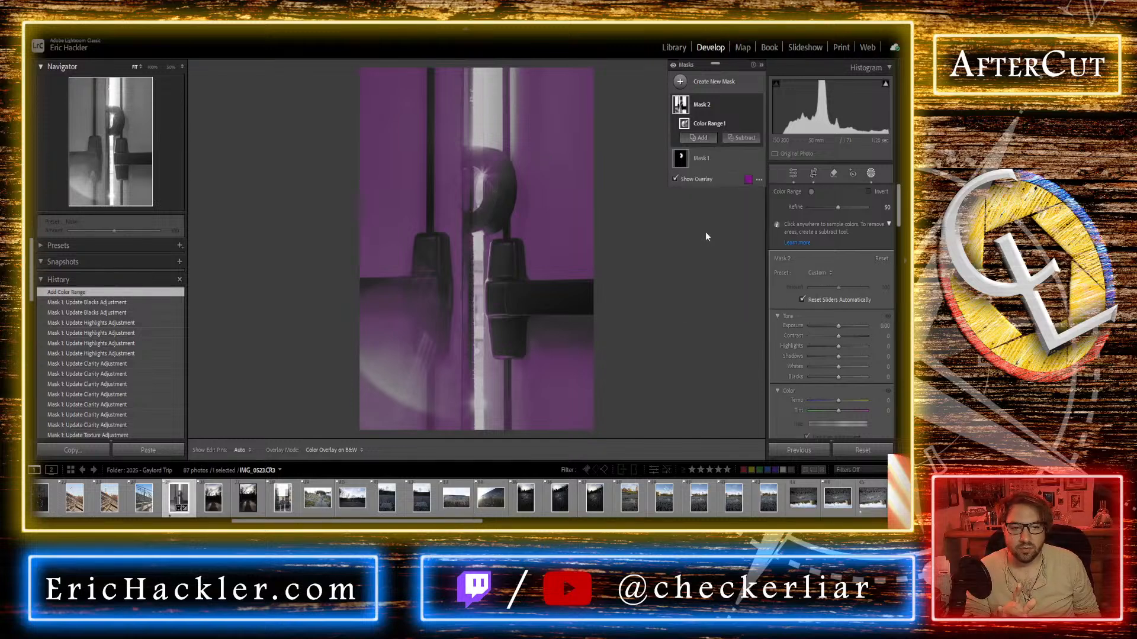
key("h")
key("alt")
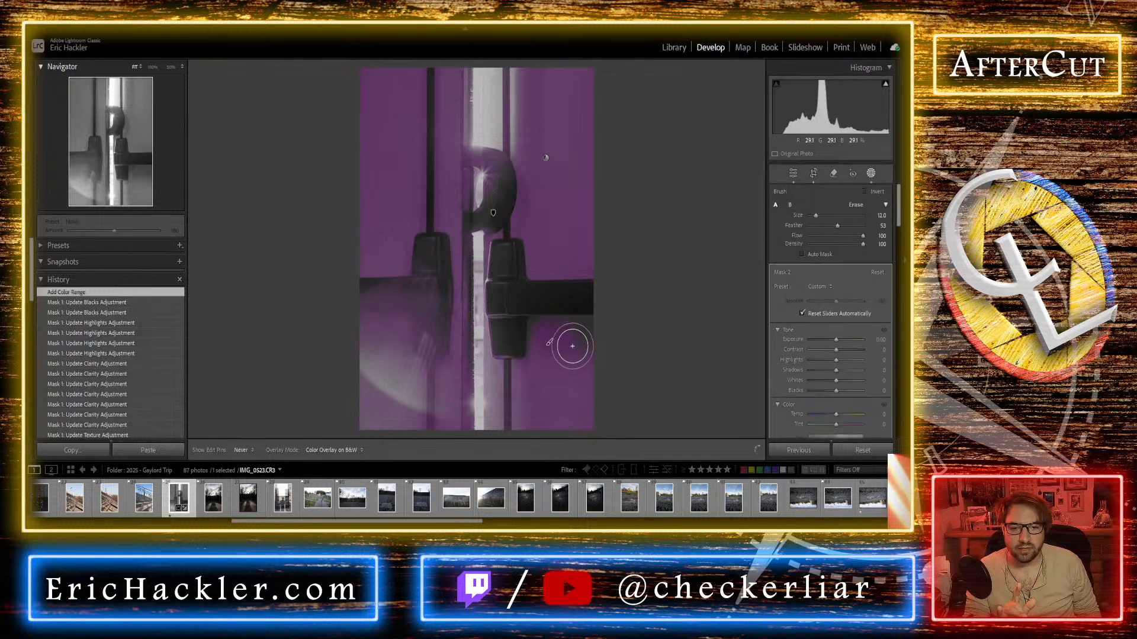
mouse_move(568, 341)
left_mouse_down()
mouse_move(545, 337)
mouse_move(596, 343)
left_mouse_up()
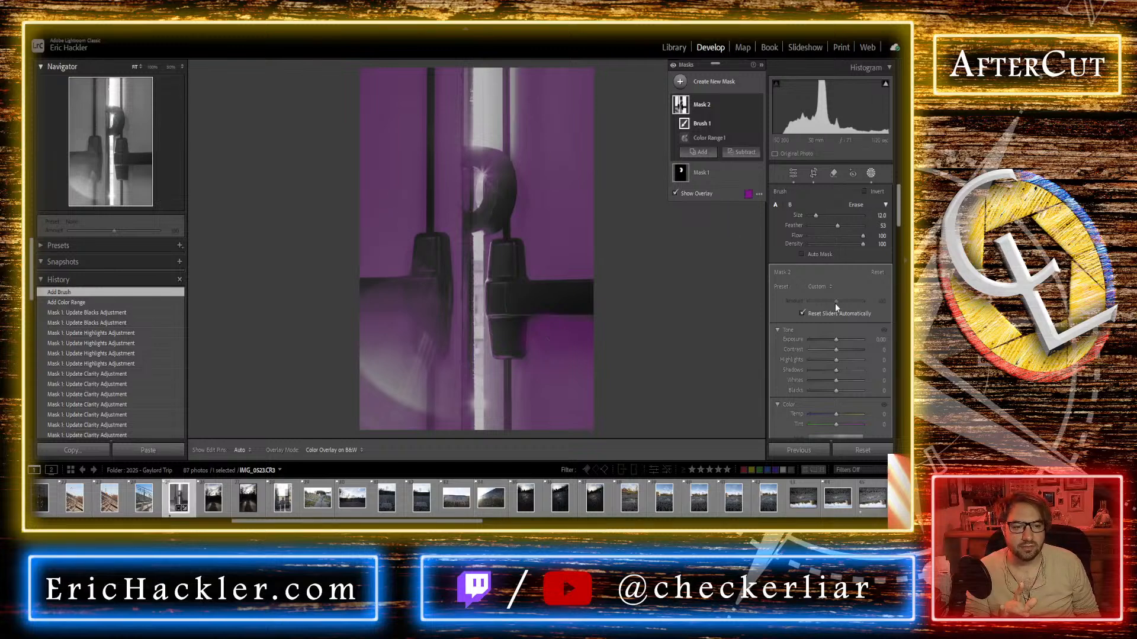
Step: Try lower and higher Refine amounts on the color range and reset Refine to 50
left_click(700, 137)
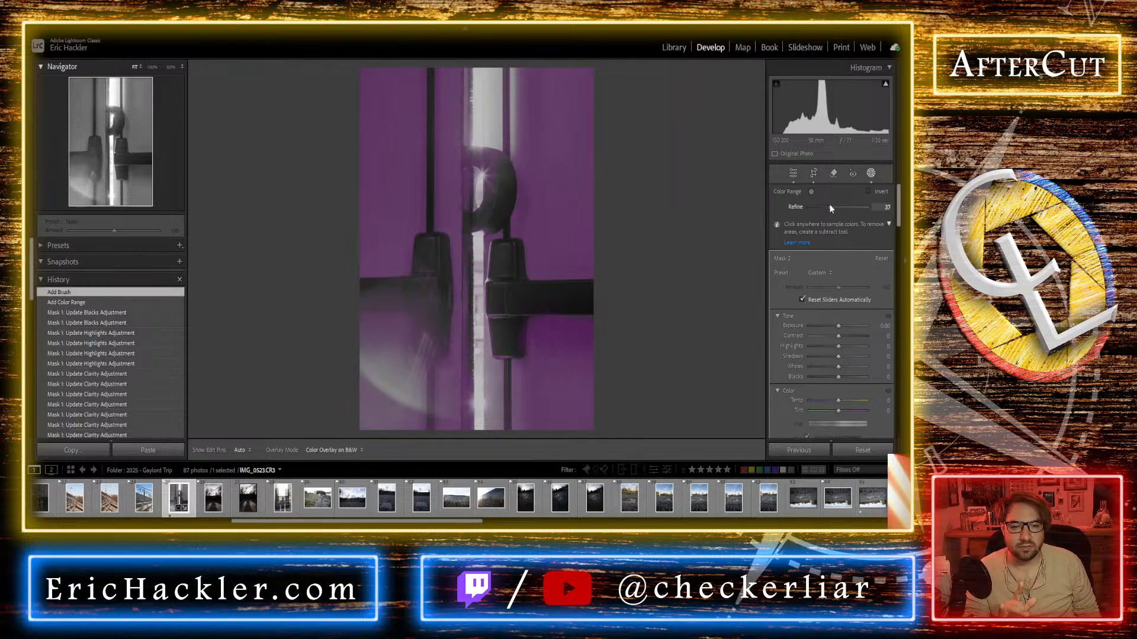
left_click_drag(830, 205, 849, 205)
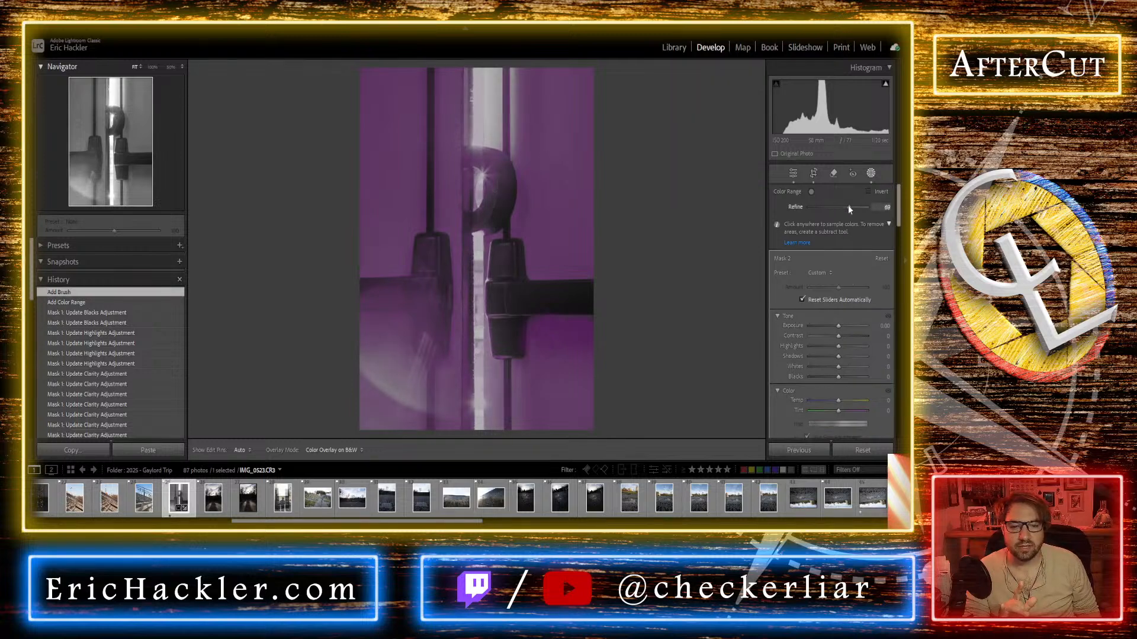
double_click(848, 205)
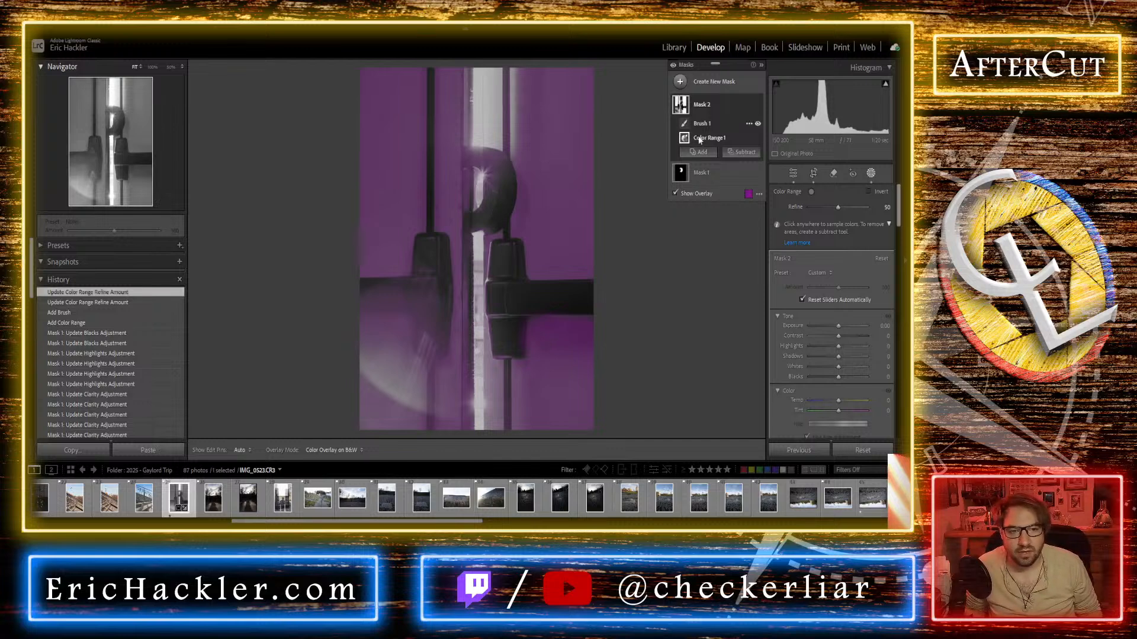
Step: Subtract a brush from the door-panel color range mask and paint over the latch's horizontal and vertical handle parts
right_click(711, 137)
left_click(740, 254)
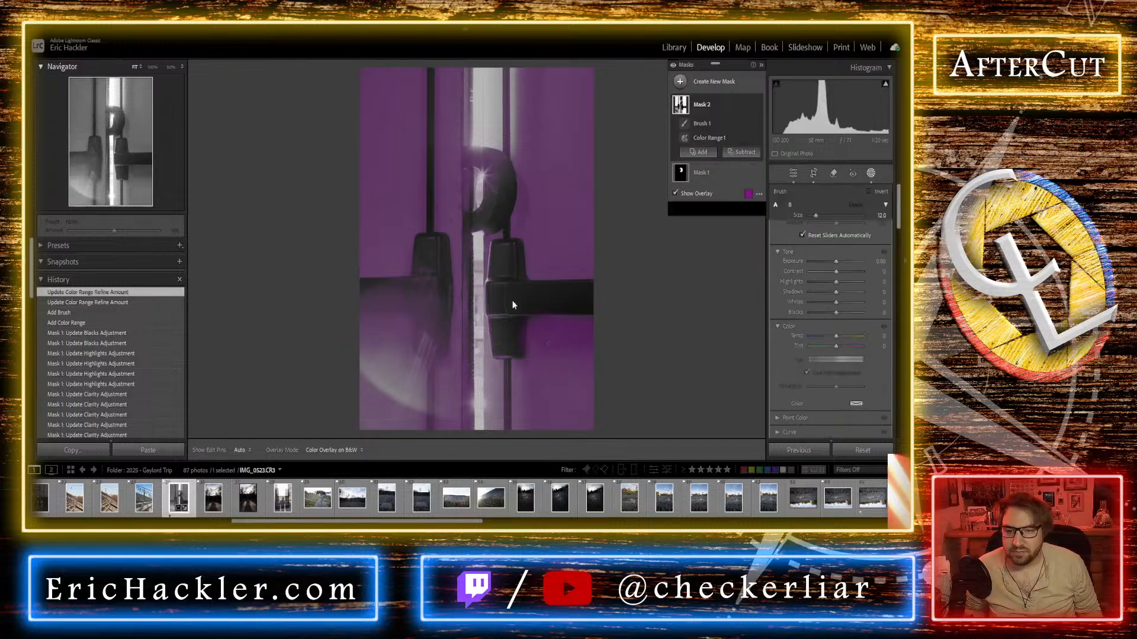
key("k")
mouse_move(424, 335)
left_mouse_down()
mouse_move(424, 297)
mouse_move(337, 295)
mouse_move(403, 297)
left_mouse_up()
left_click_drag(502, 254, 502, 338)
Step: Paint the latch ring and the rod above it out of the door-panel mask with the subtracting brush at smaller sizes
scroll(491, 161, "down", 4)
left_click_drag(490, 161, 481, 161)
scroll(512, 110, "down", 3)
scroll(506, 77, "down", 2)
mouse_move(506, 71)
left_mouse_down()
mouse_move(503, 152)
mouse_move(485, 174)
left_mouse_up()
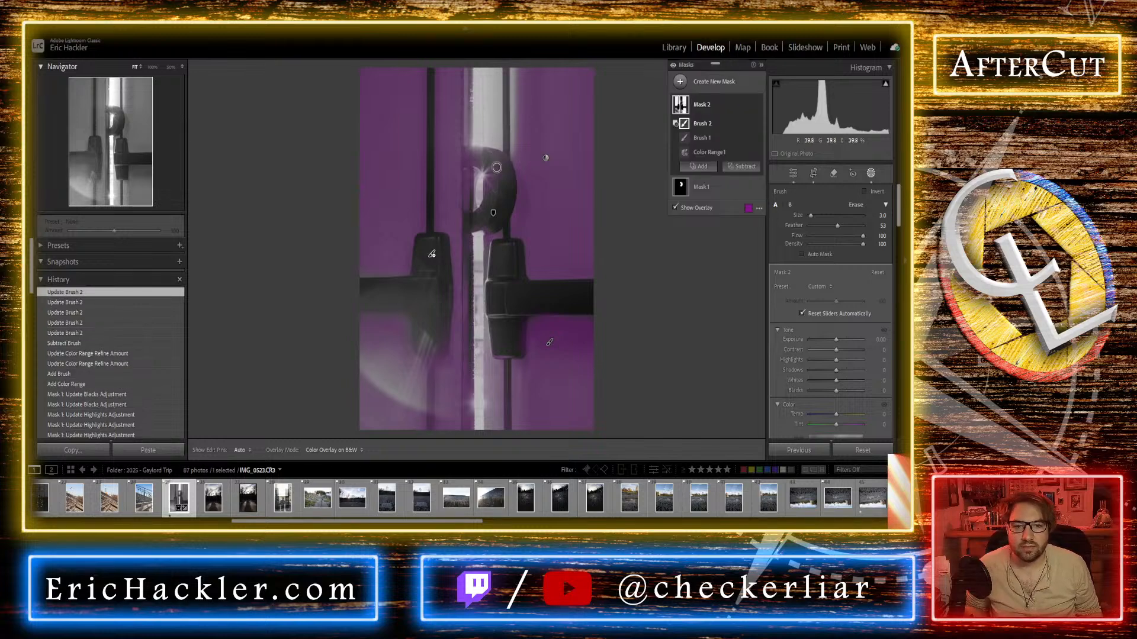
scroll(488, 166, "up", 4)
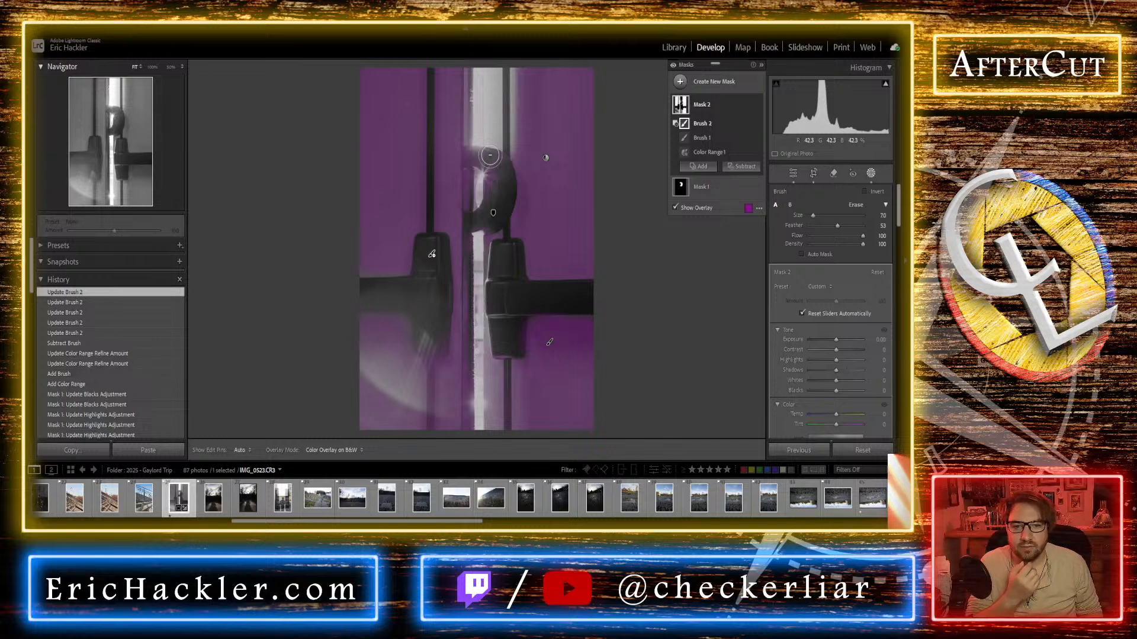
key("h")
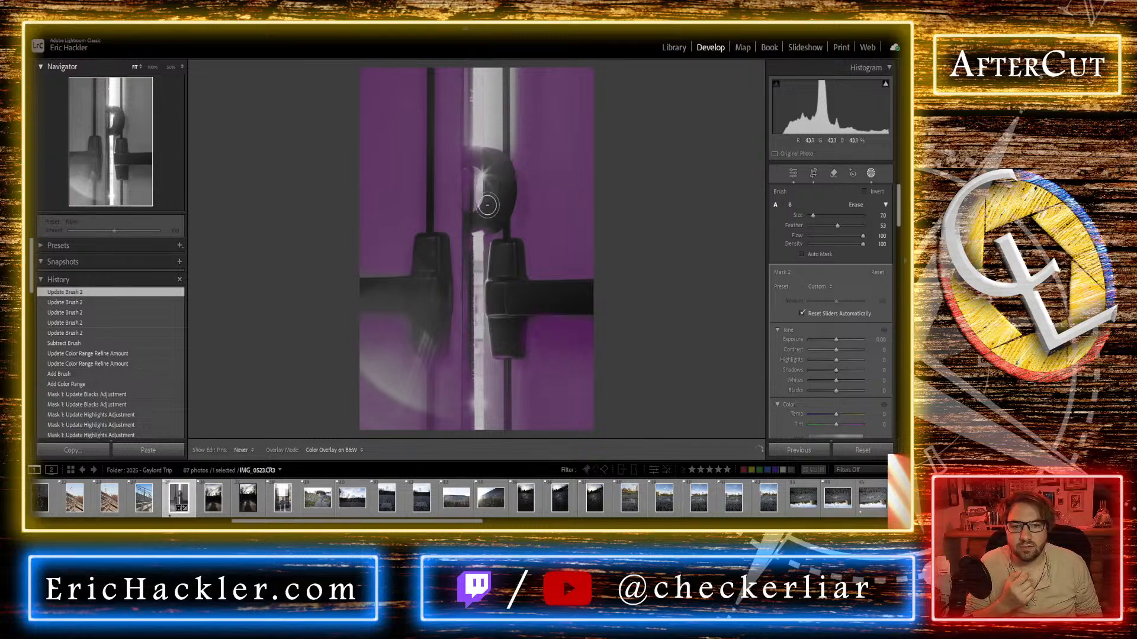
mouse_move(478, 222)
left_mouse_down()
mouse_move(488, 178)
mouse_move(474, 154)
mouse_move(475, 171)
mouse_move(493, 167)
mouse_move(482, 221)
left_mouse_up()
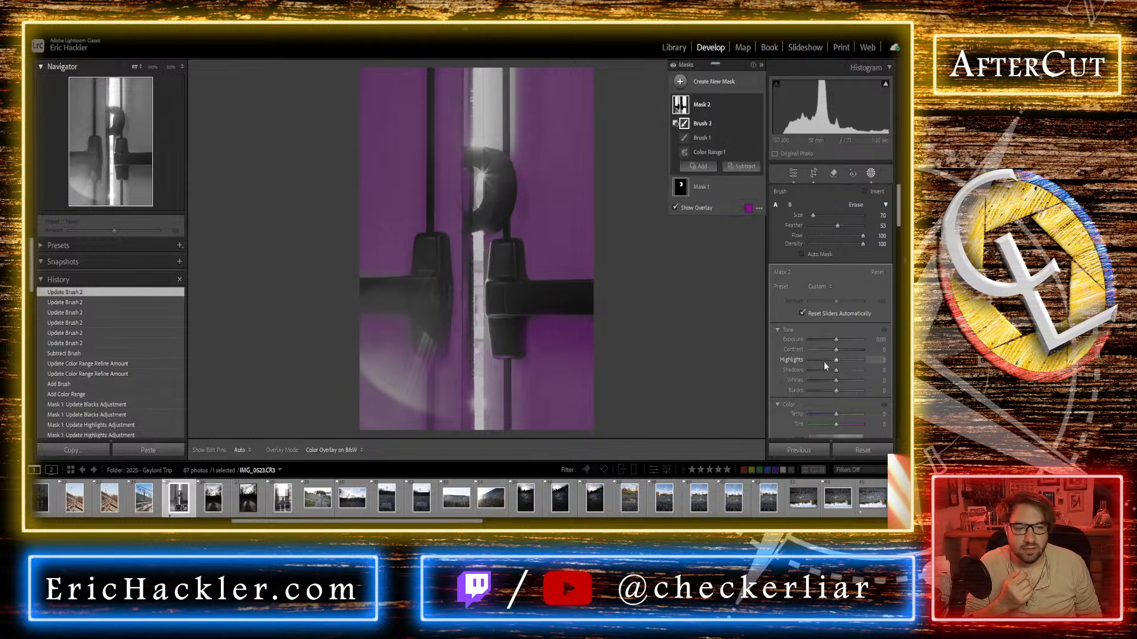
Step: Set Highlights to 39 and Clarity to 100 on the door-panel mask
left_click_drag(833, 361, 844, 361)
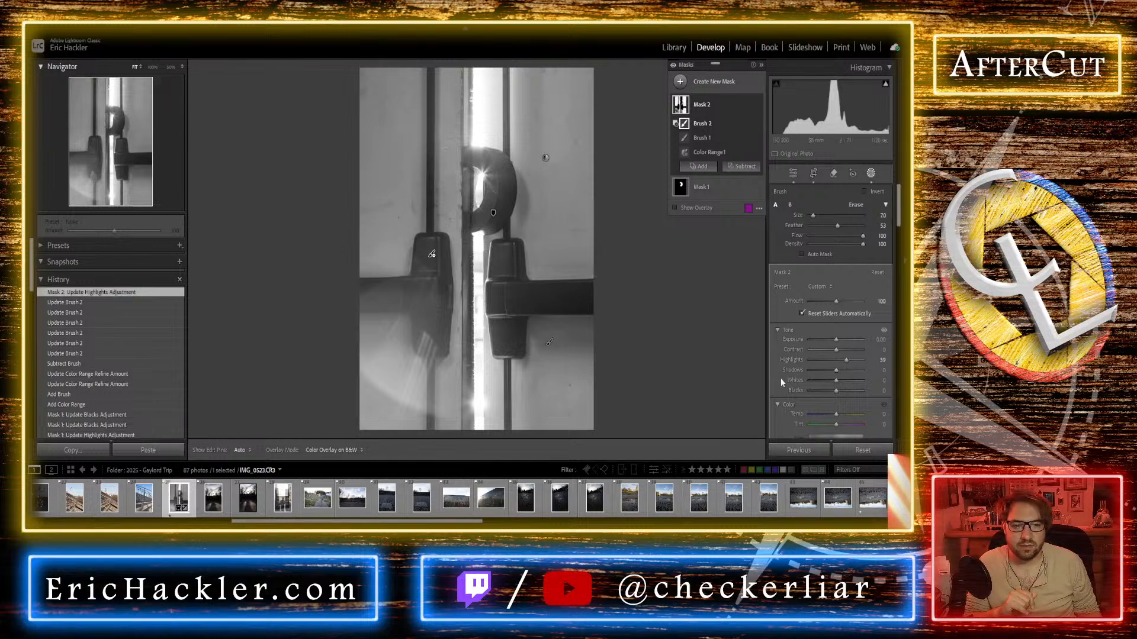
scroll(773, 388, "down", 5)
left_click_drag(835, 404, 865, 403)
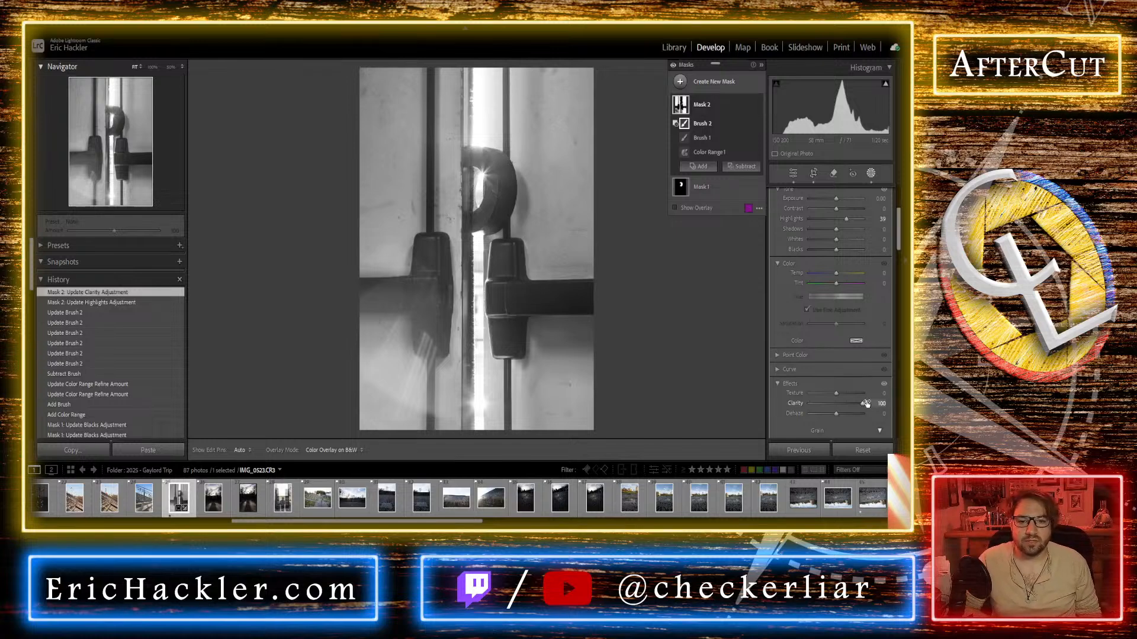
Step: Try Dehaze and Texture changes on the door-panel mask and reset each to 0
mouse_move(837, 413)
left_mouse_down()
mouse_move(881, 395)
mouse_move(843, 394)
left_mouse_up()
double_click(844, 414)
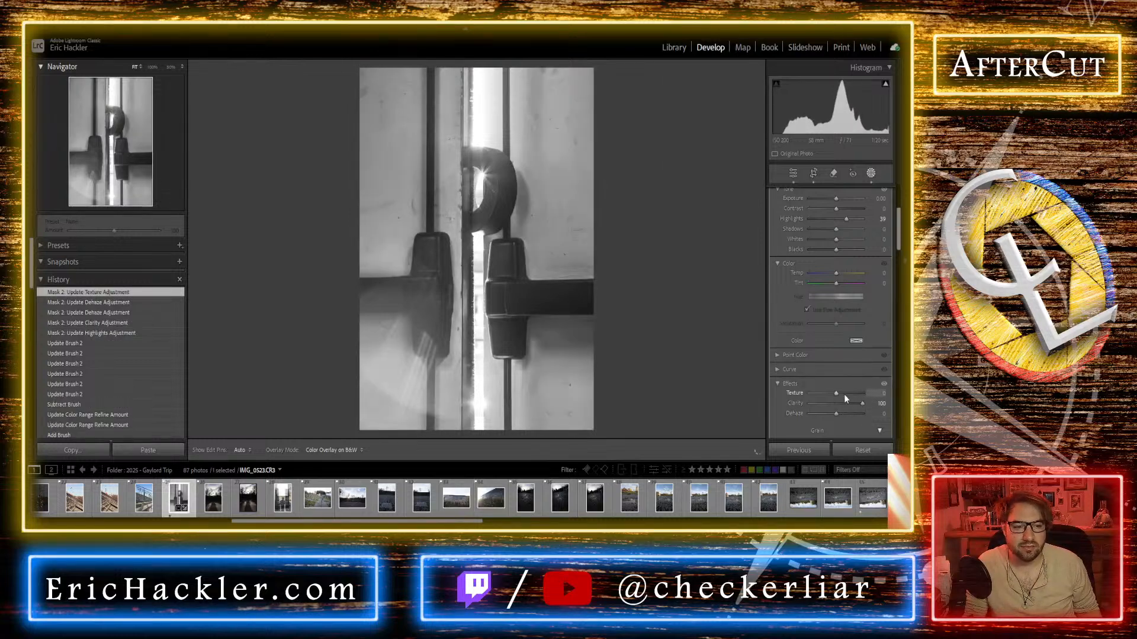
double_click(843, 394)
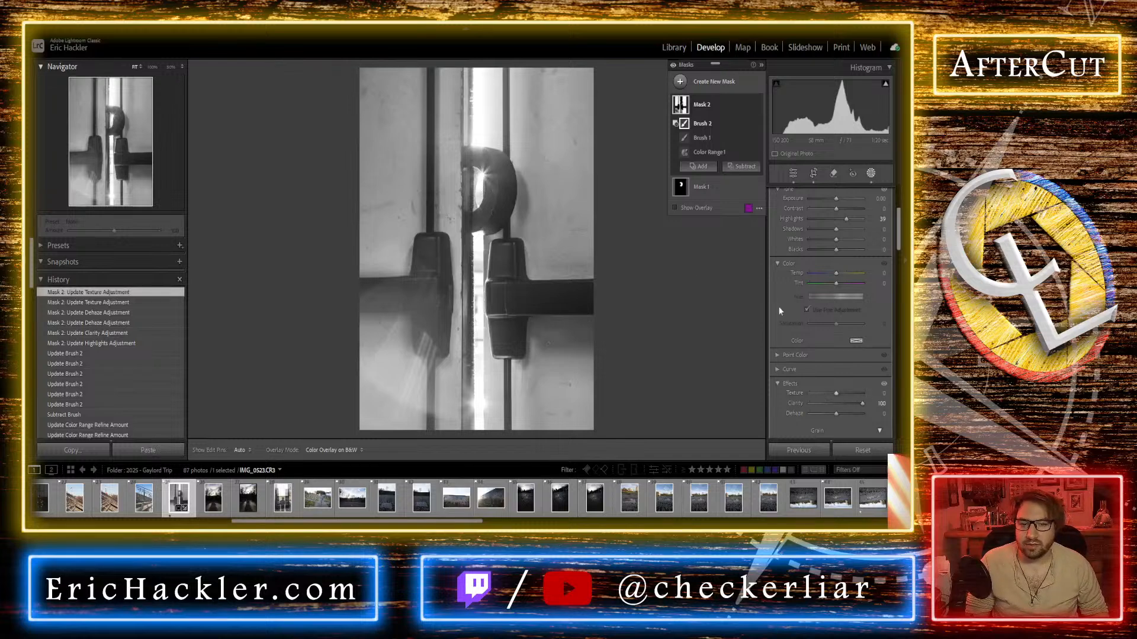
Step: Inspect the latch ring up close, then set the door-panel mask's Shadows to 42 and Contrast to -100
left_click(115, 116)
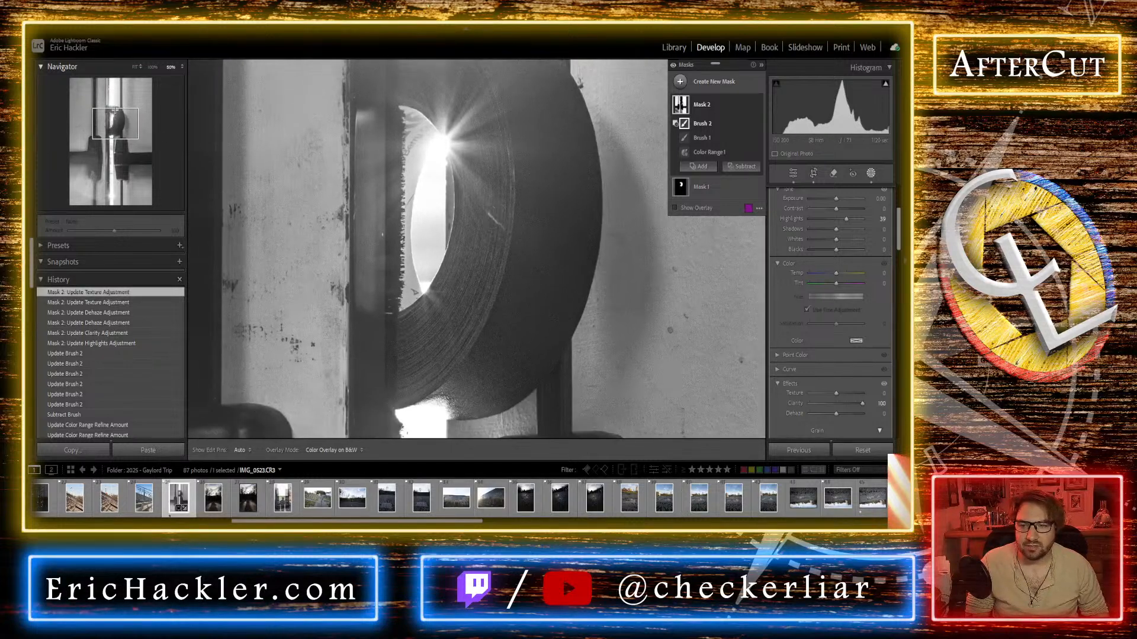
key("z")
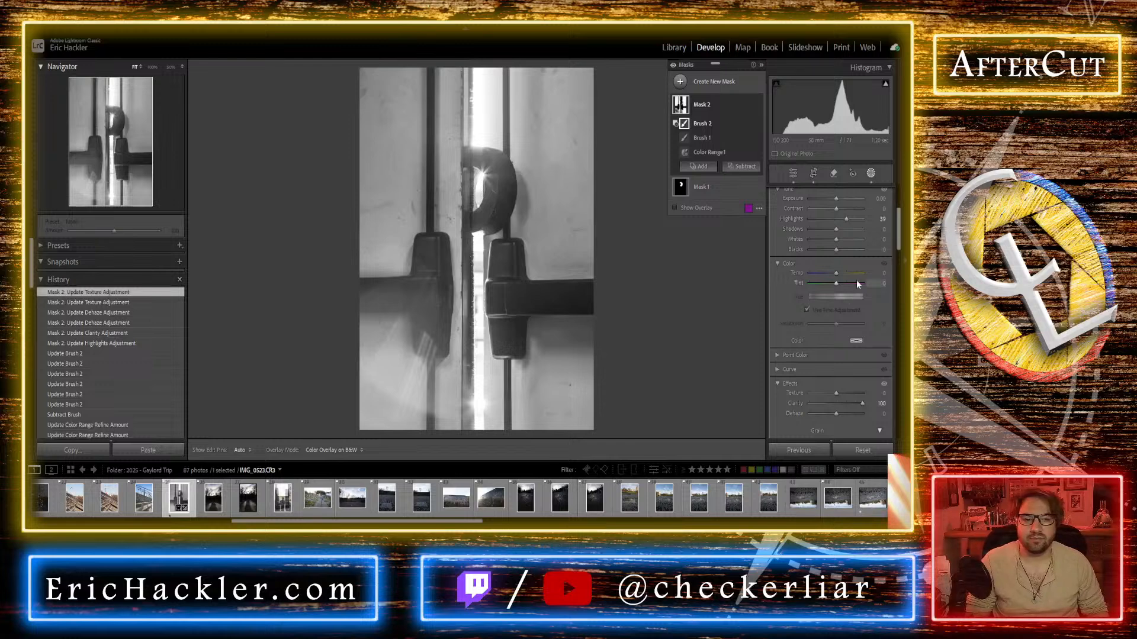
left_click_drag(835, 230, 846, 229)
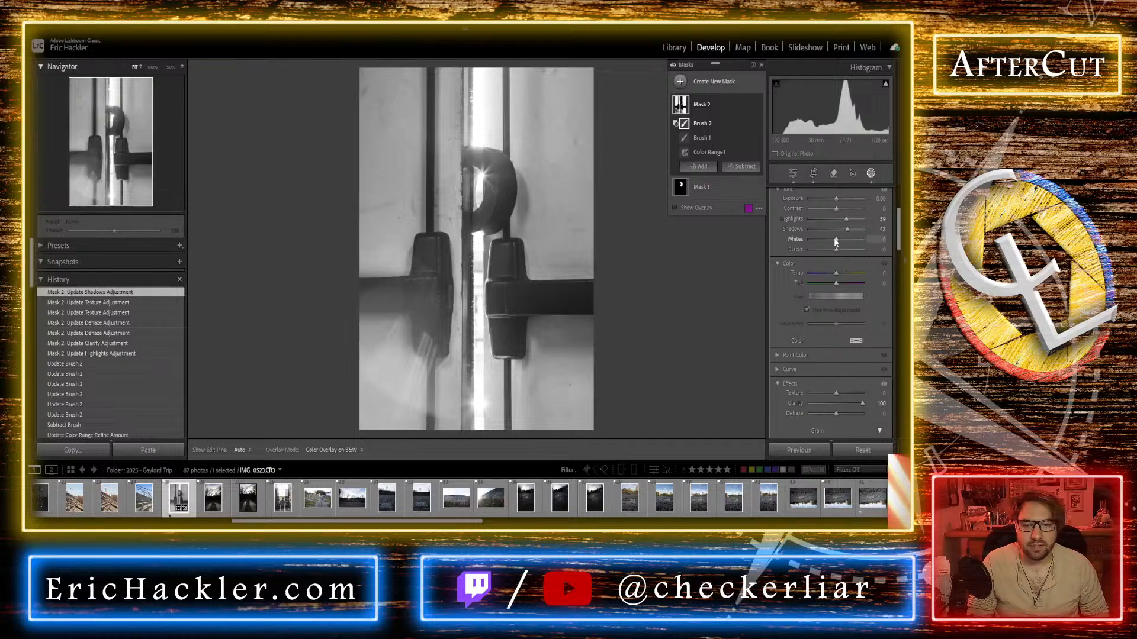
left_click_drag(834, 208, 797, 205)
Step: Try Texture at -100 and a different Blacks amount on the door-panel mask, resetting each to 0
left_click_drag(836, 395, 779, 390)
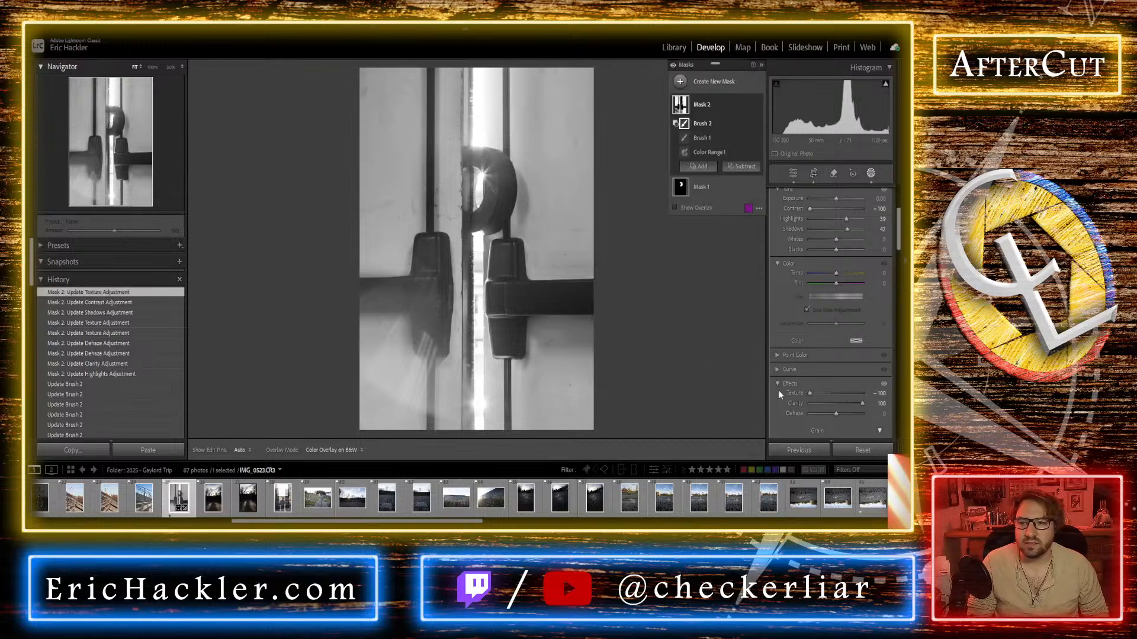
double_click(804, 391)
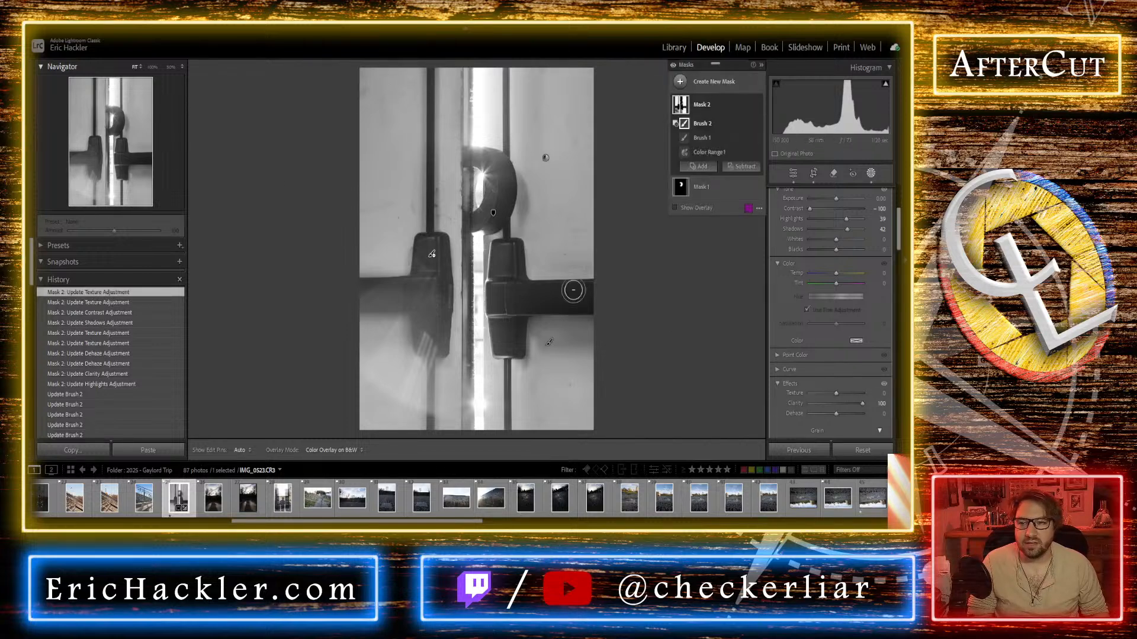
left_click_drag(834, 250, 869, 219)
double_click(831, 252)
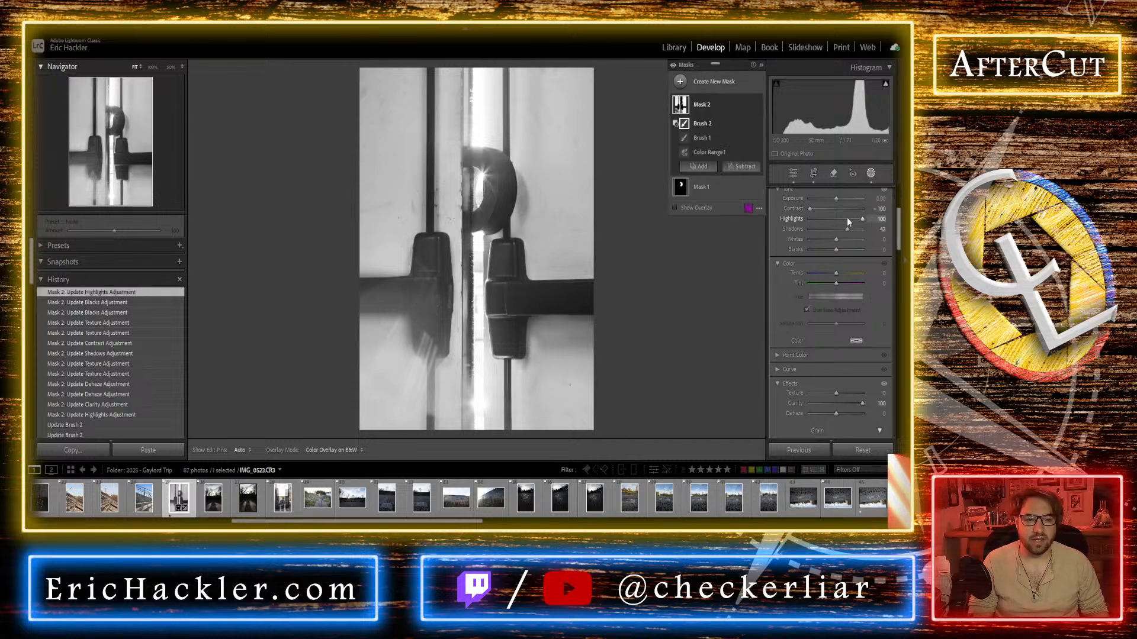
Step: Set the door-panel mask's Highlights to 42 and return to the global edit settings
left_click_drag(856, 218, 853, 219)
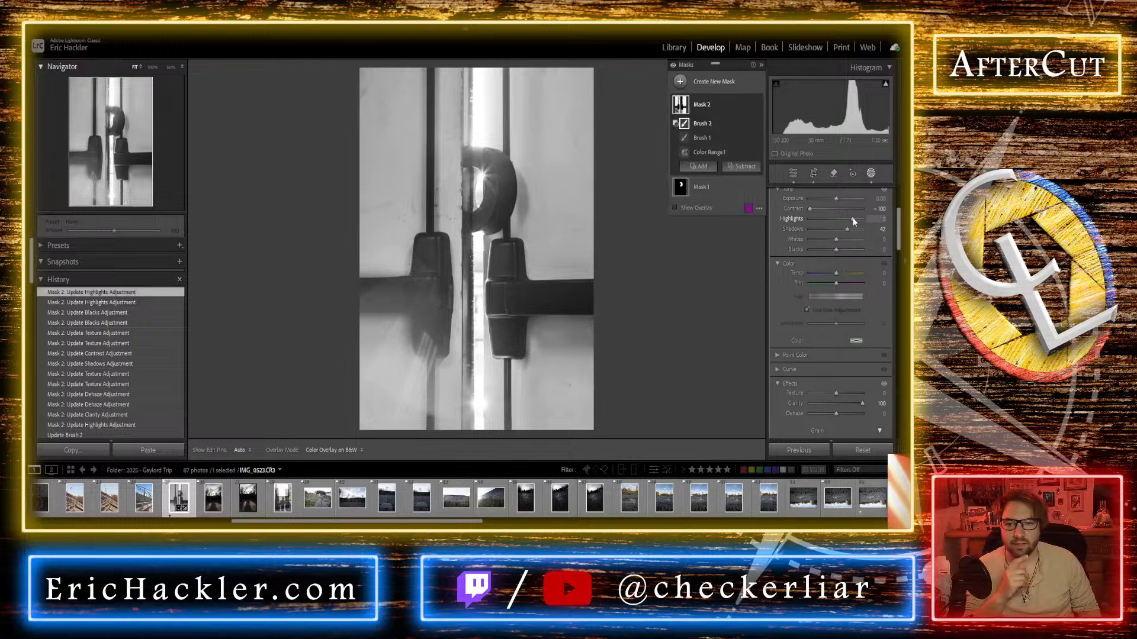
double_click(853, 220)
left_click_drag(853, 221, 847, 221)
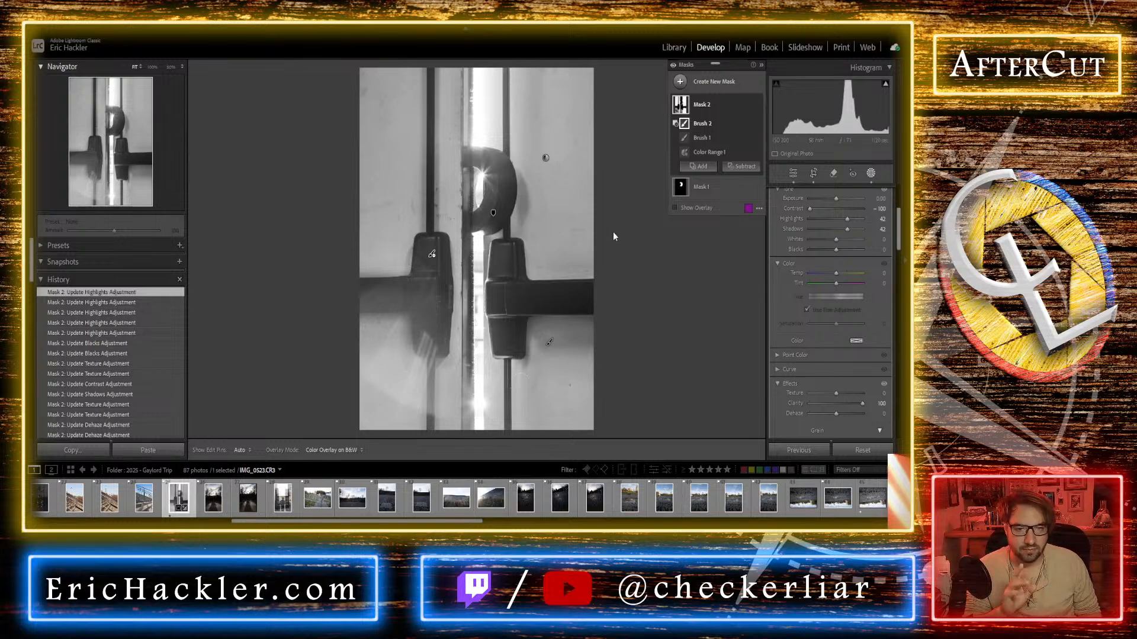
left_click(793, 173)
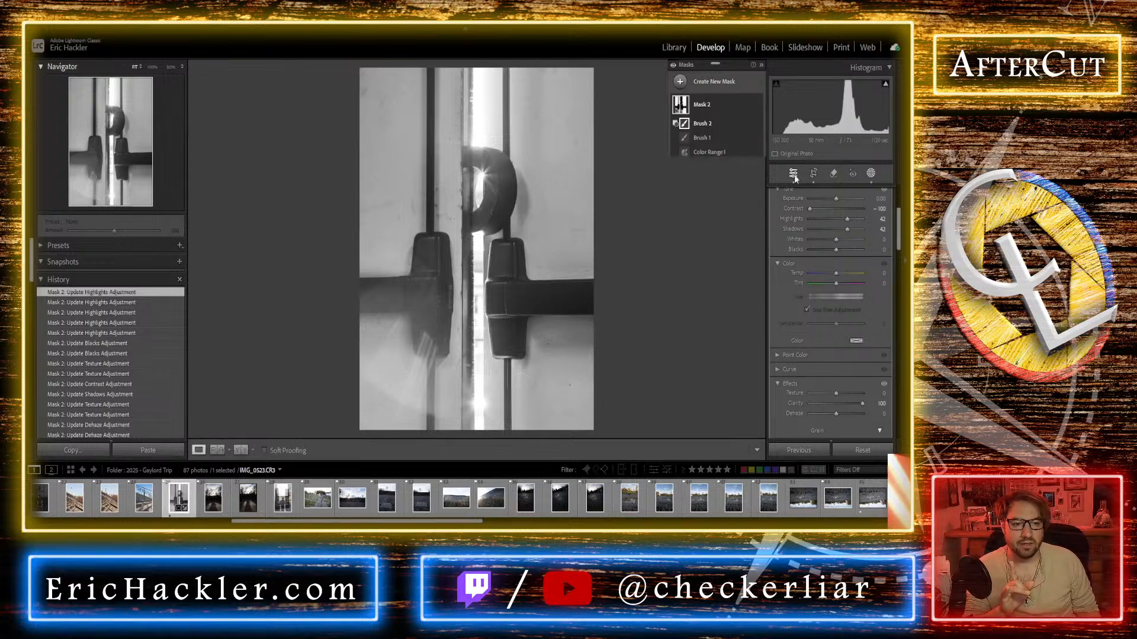
Step: Try the Red level at -100 in the Black & White Mix and reset it to 0
left_click_drag(899, 240, 844, 289)
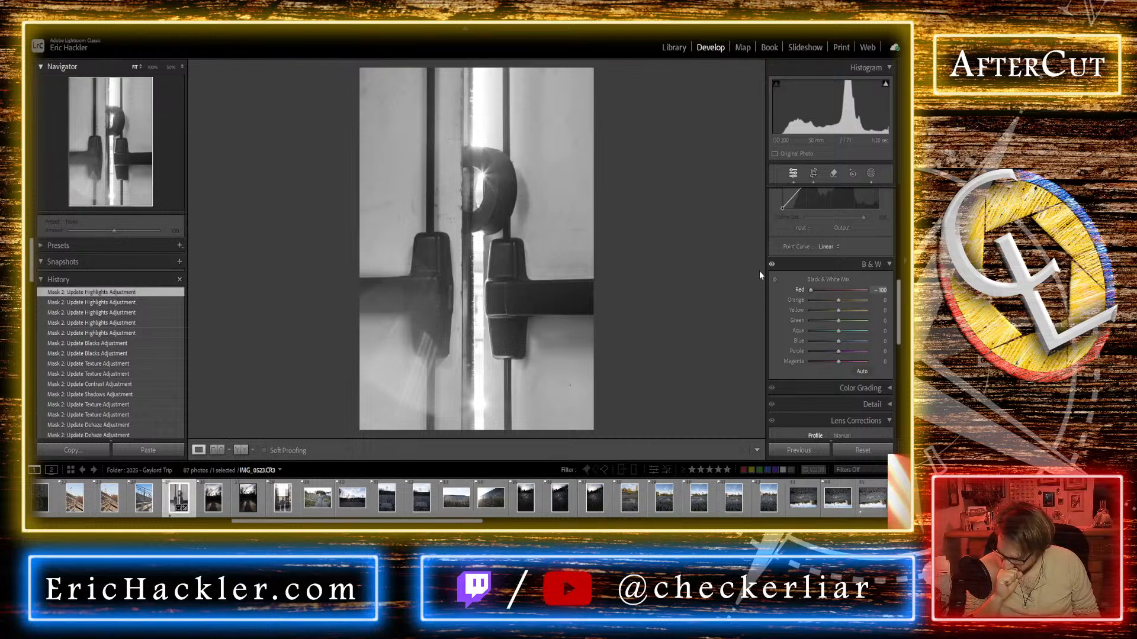
left_click_drag(805, 285, 805, 287)
double_click(811, 290)
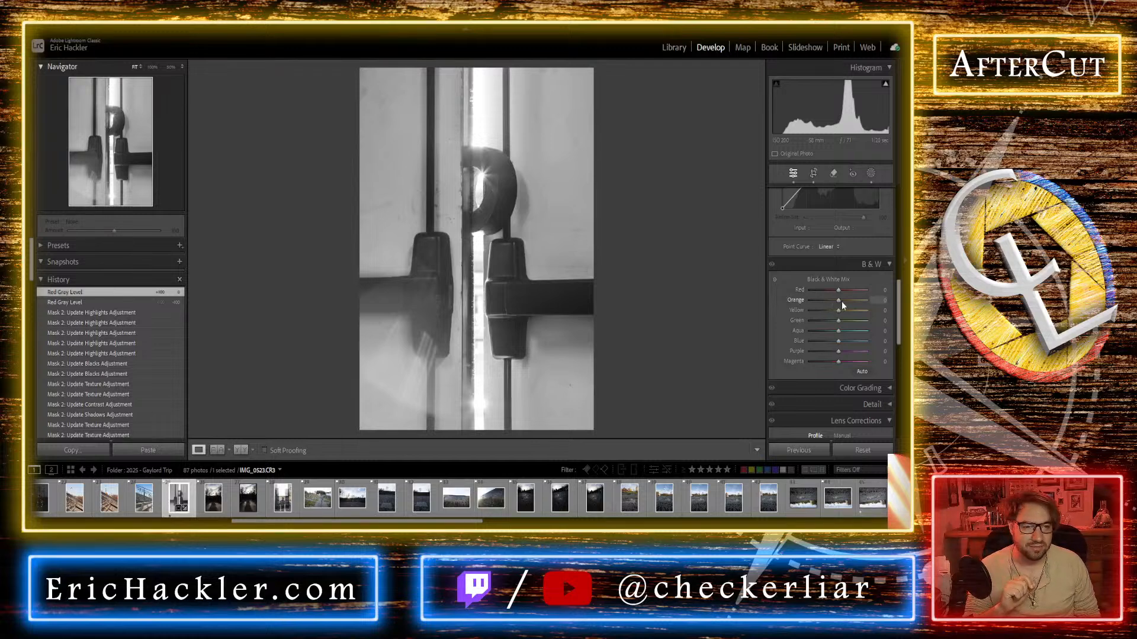
Step: Set the Black & White Mix levels to Orange +27, Yellow +55 and Green +100
mouse_move(840, 300)
left_mouse_down()
mouse_move(893, 311)
mouse_move(833, 310)
mouse_move(847, 302)
left_mouse_up()
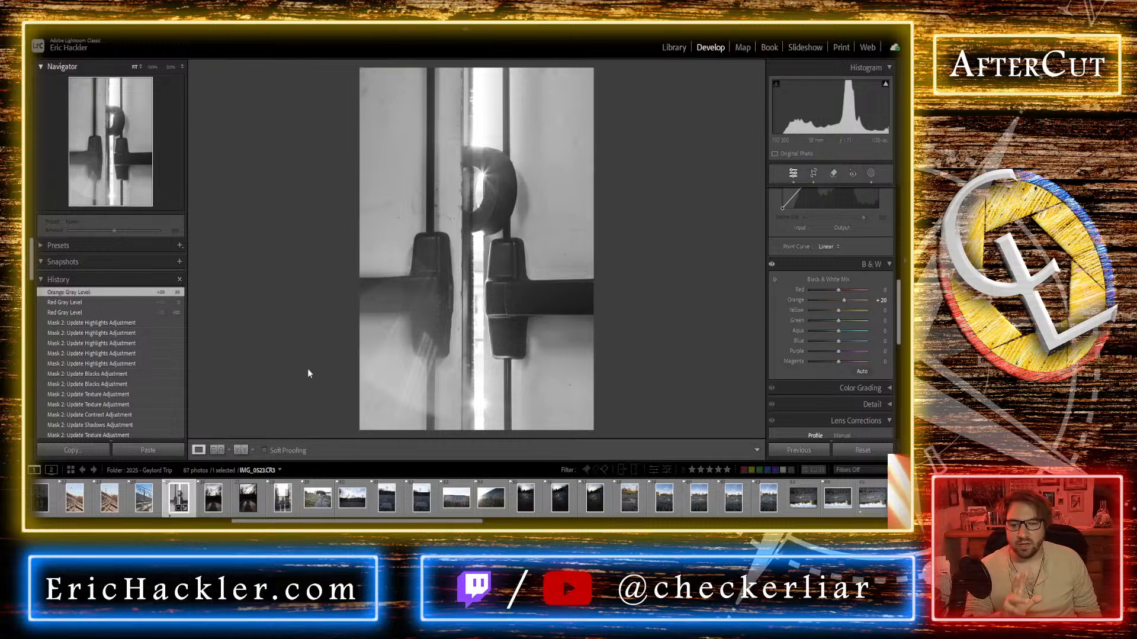
left_click(215, 452)
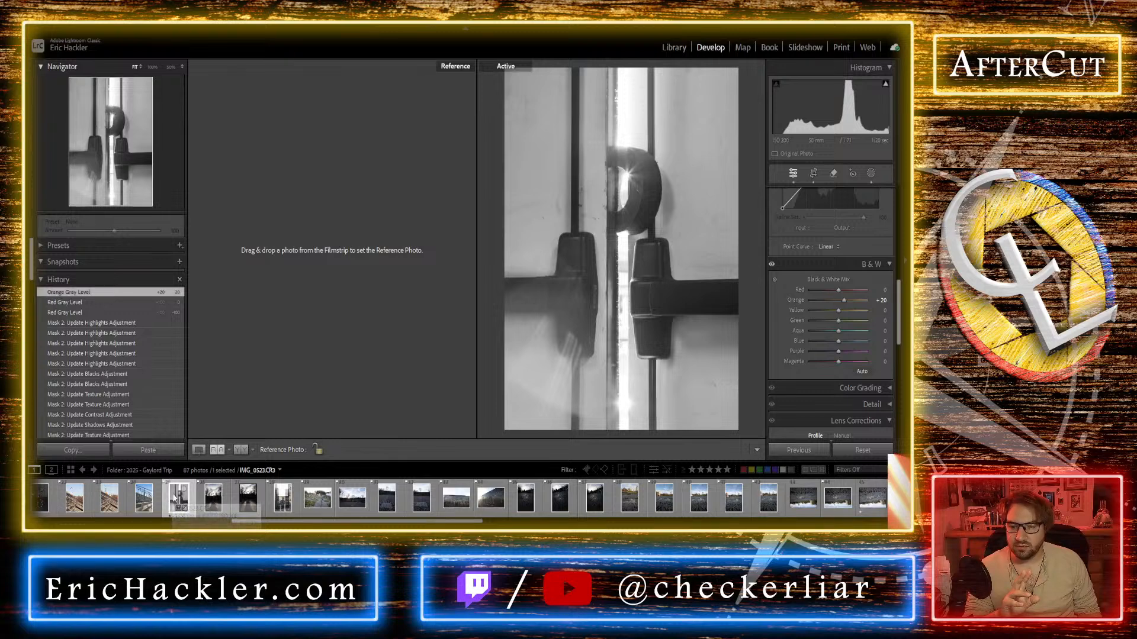
left_click(199, 451)
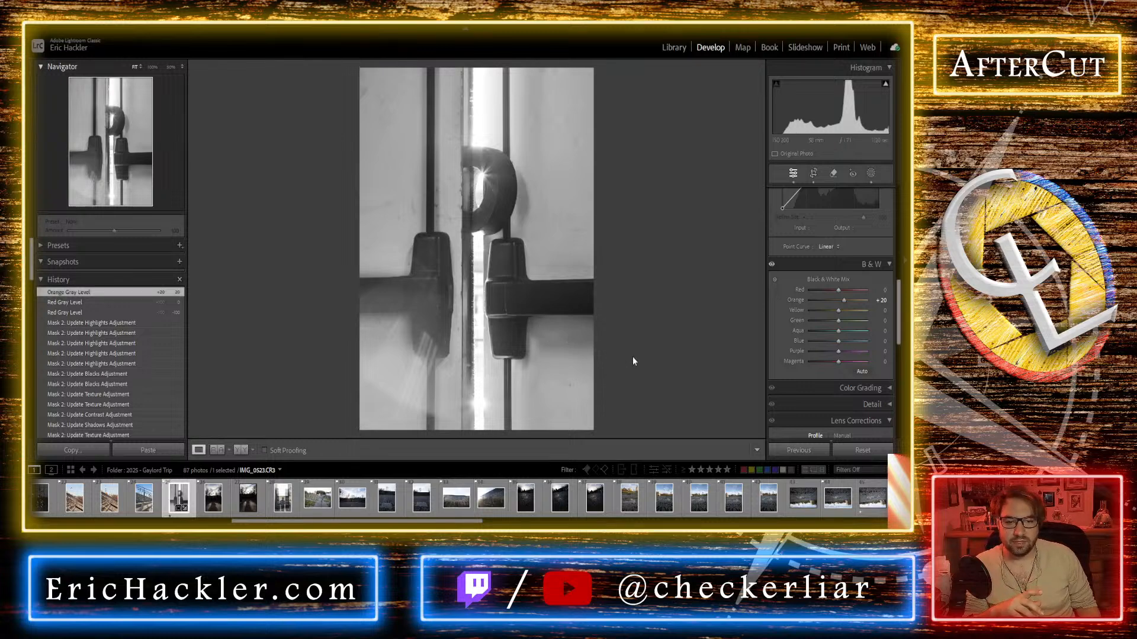
left_click_drag(841, 310, 844, 311)
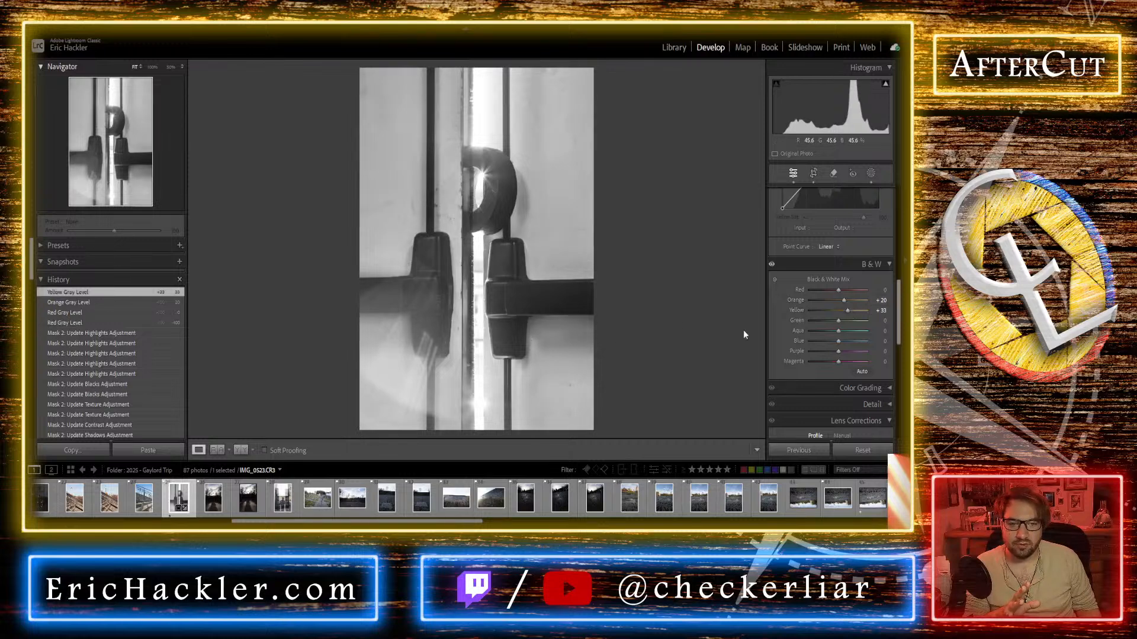
double_click(846, 310)
mouse_move(847, 309)
left_mouse_down()
mouse_move(858, 310)
mouse_move(843, 300)
mouse_move(866, 301)
mouse_move(829, 301)
mouse_move(844, 303)
left_mouse_up()
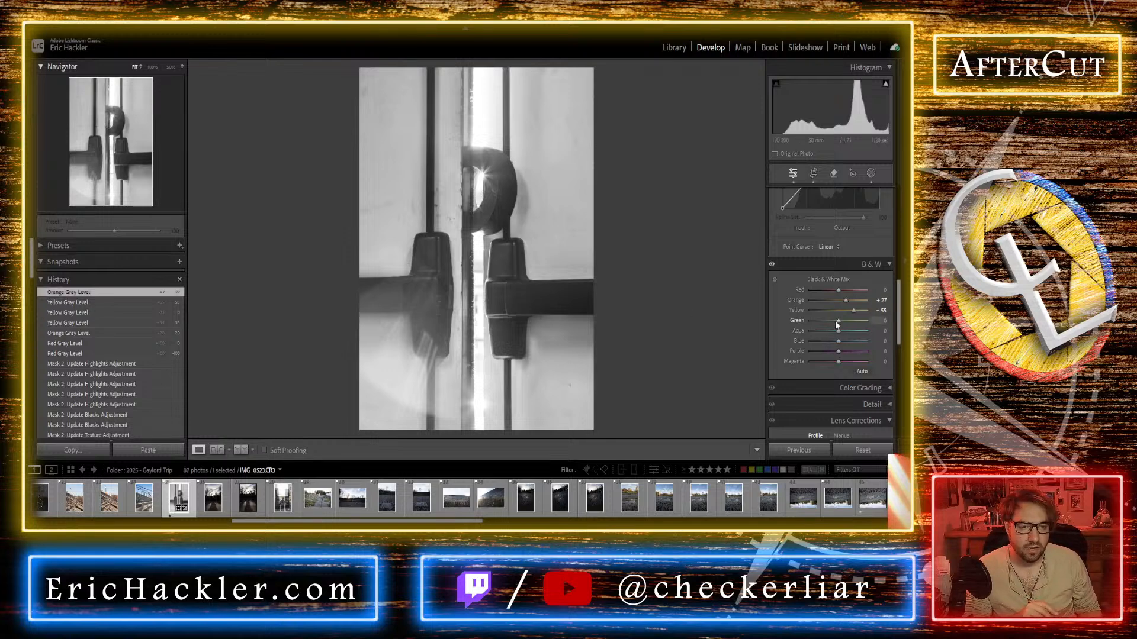
left_click_drag(836, 320, 872, 321)
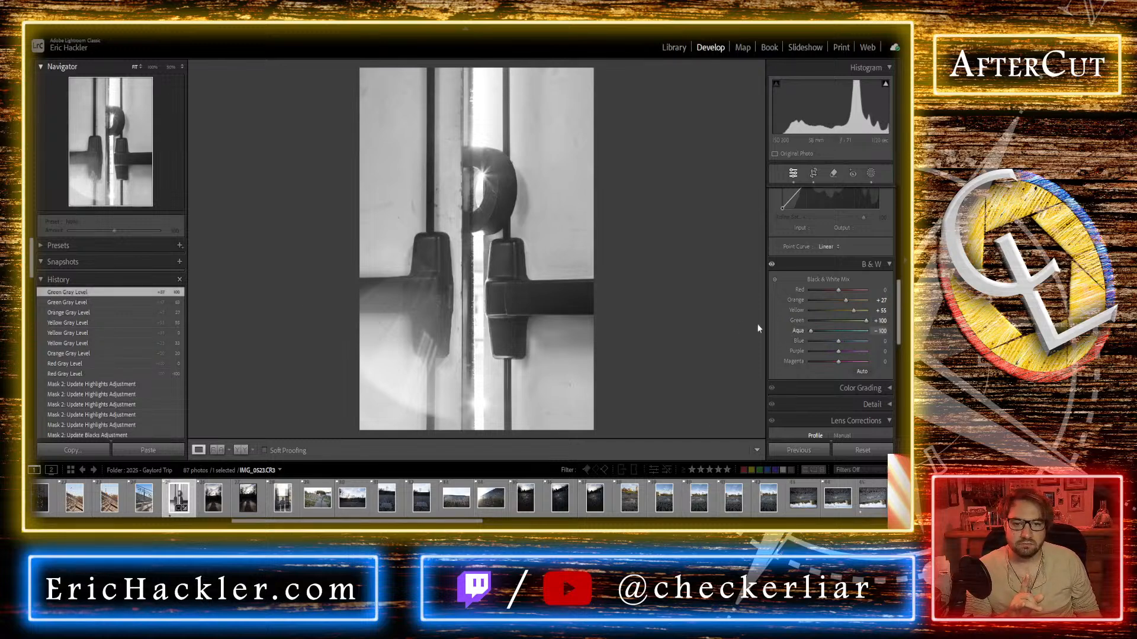
Step: Try lower and higher Aqua levels and a Blue level of +100 in the Black & White Mix, resetting each to 0
left_click_drag(829, 332, 829, 332)
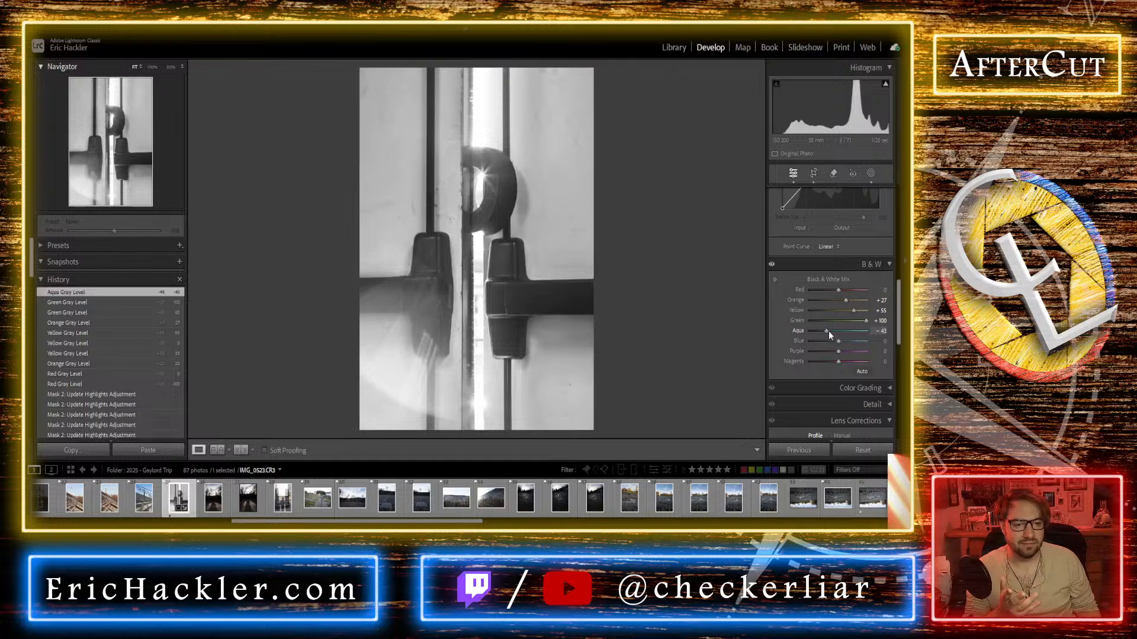
double_click(822, 331)
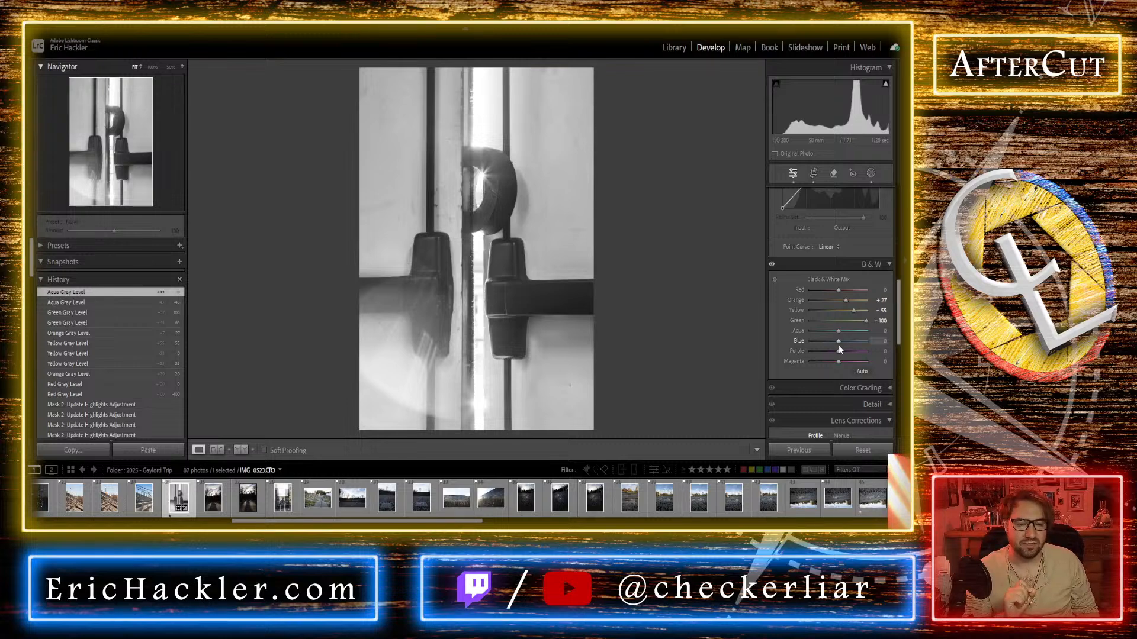
left_click_drag(862, 342, 894, 343)
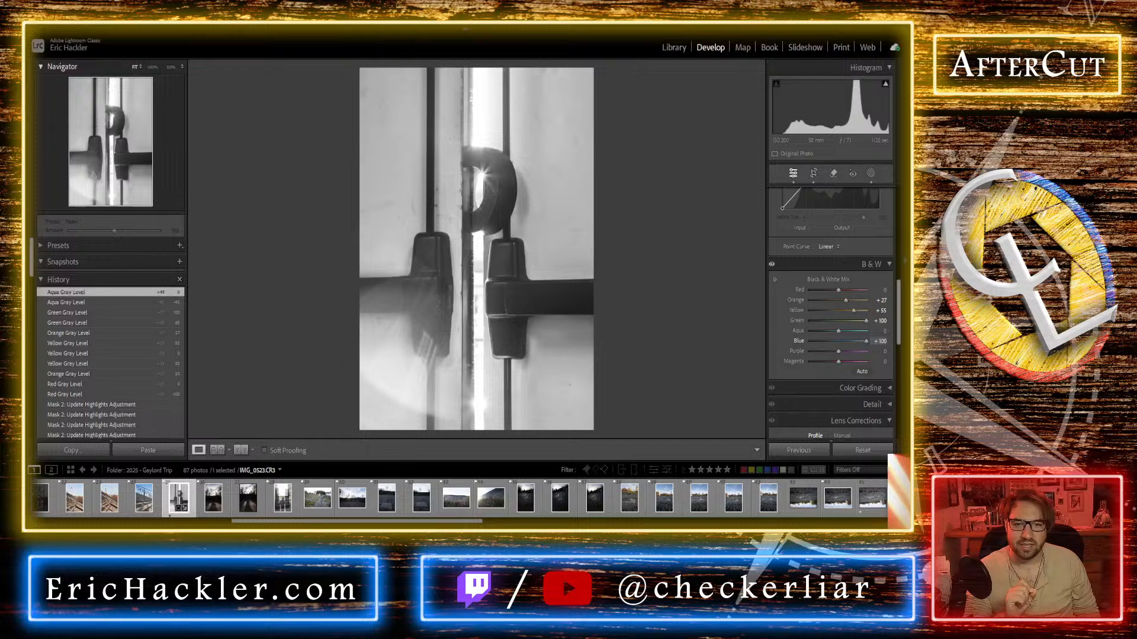
double_click(866, 342)
left_click_drag(839, 331, 761, 322)
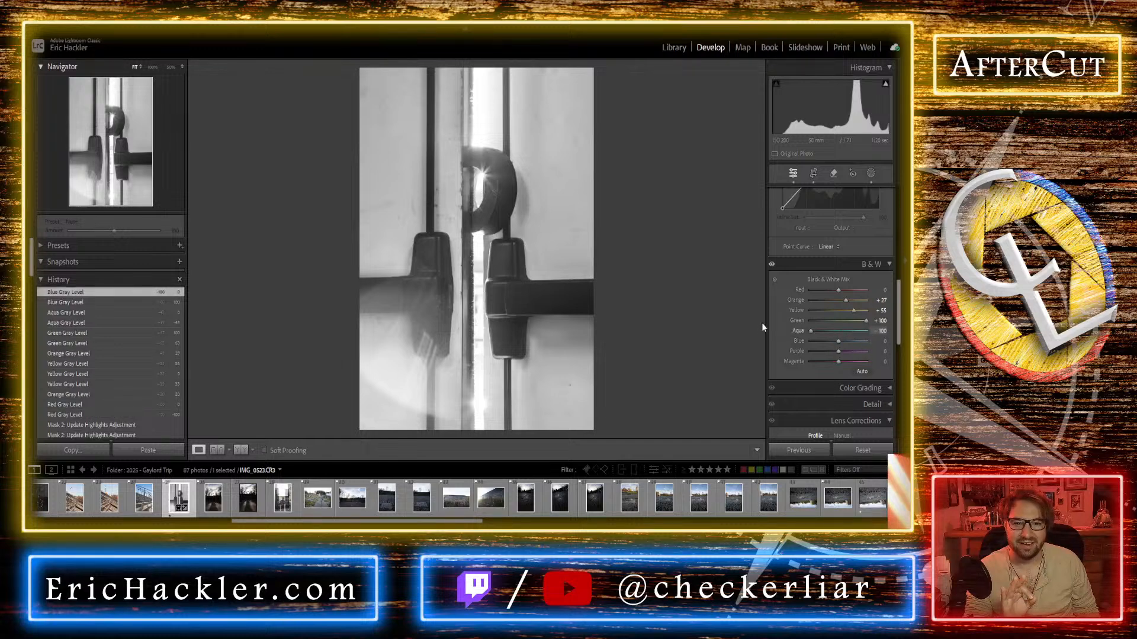
left_click_drag(865, 330, 847, 336)
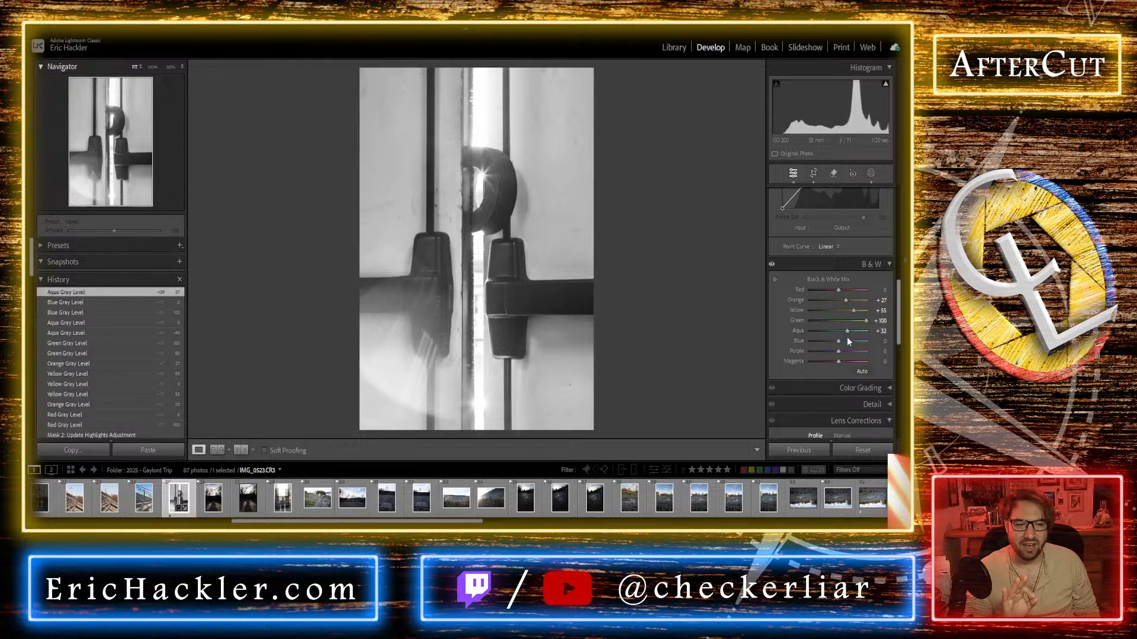
double_click(846, 332)
left_click_drag(840, 342, 887, 344)
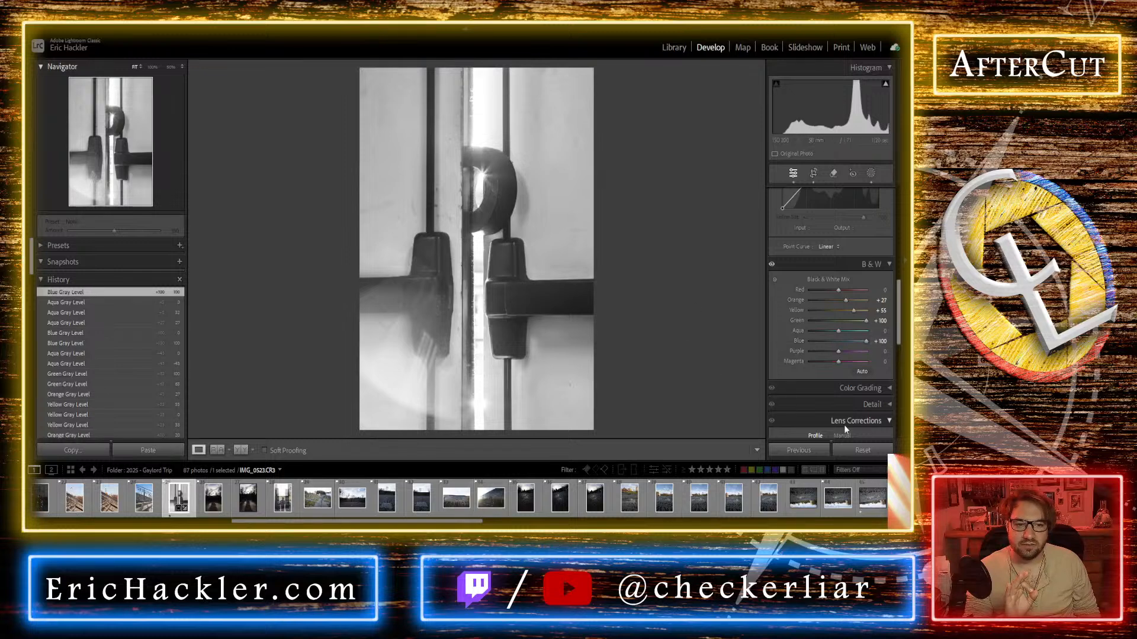
double_click(865, 341)
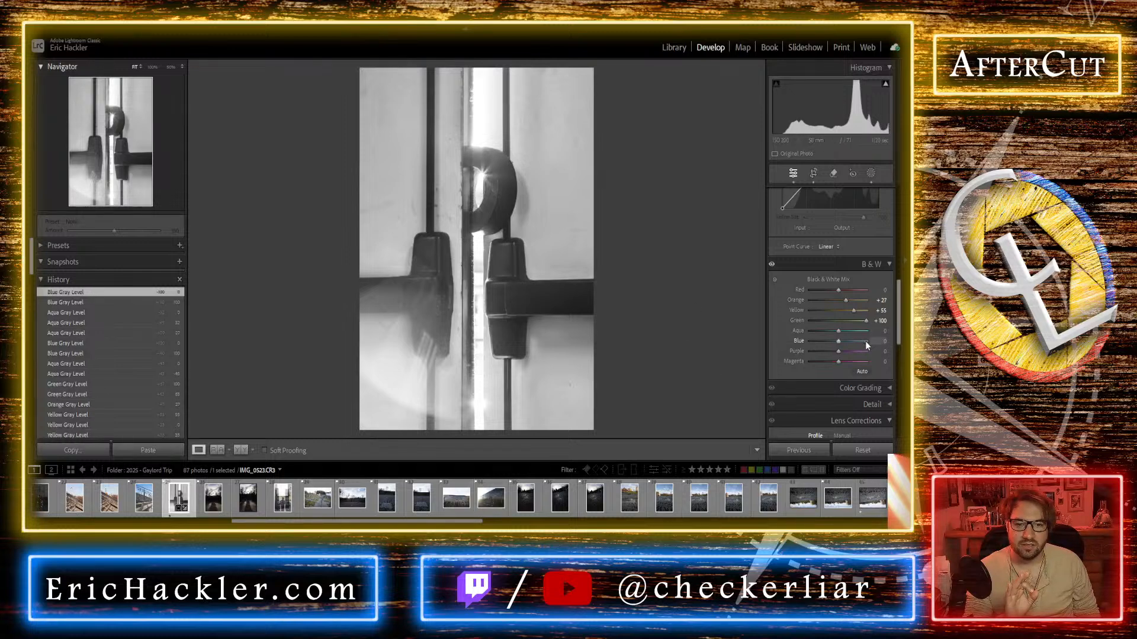
Step: Lower the Blue level in the Black & White Mix to -50
left_click_drag(817, 341, 774, 344)
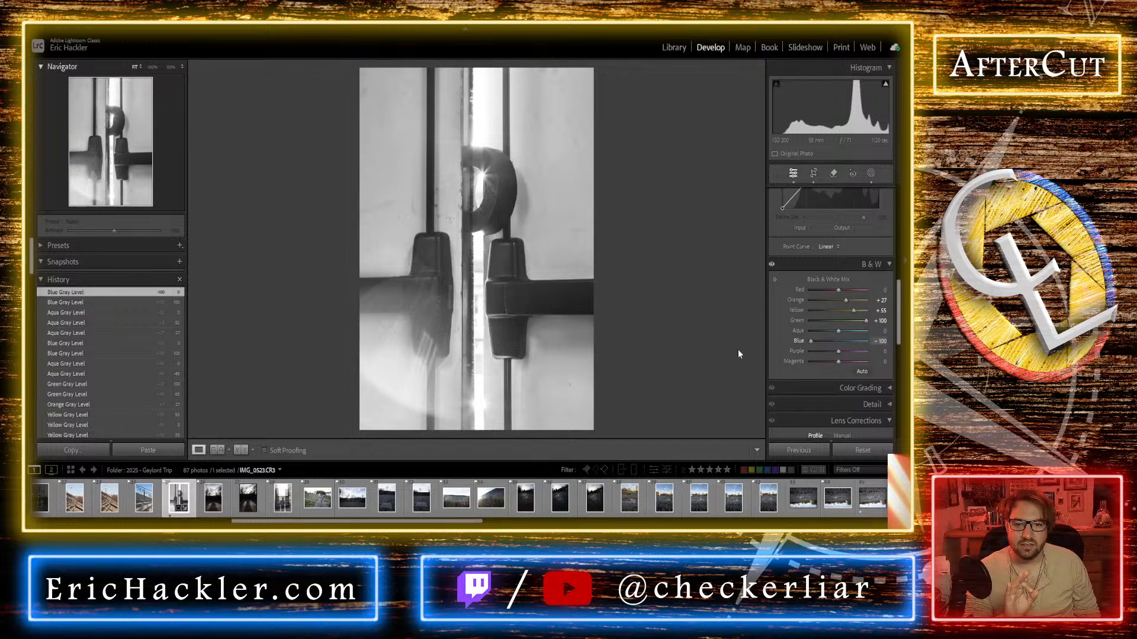
left_click(825, 343)
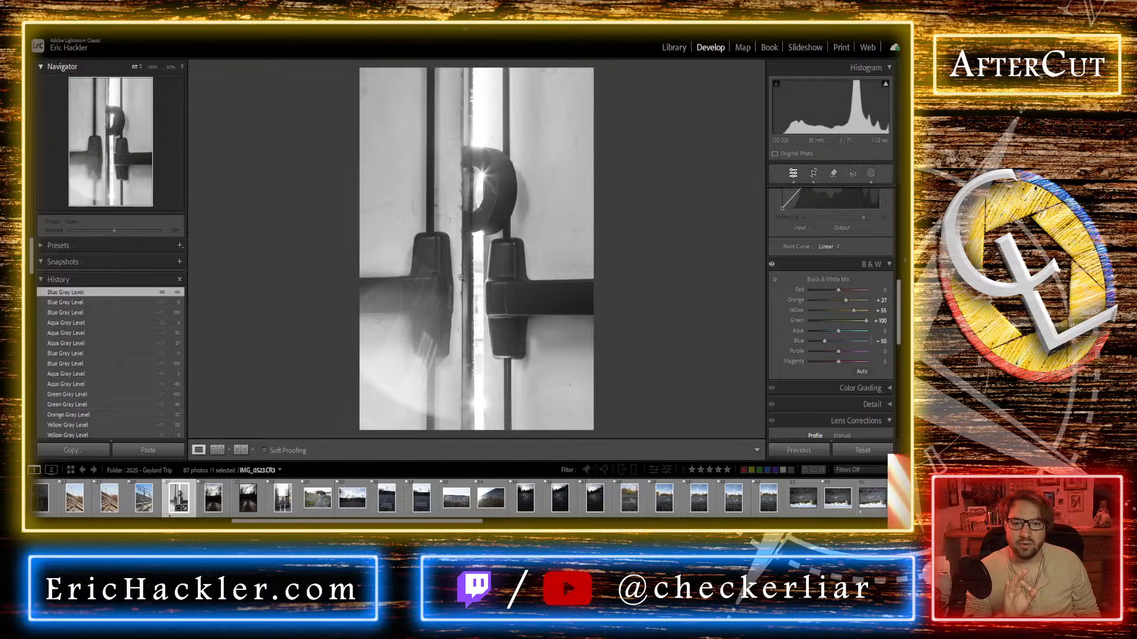
Step: Inspect the upper part of the latch photo up close and set the Black & White Mix Blue level to +53
left_click(110, 91)
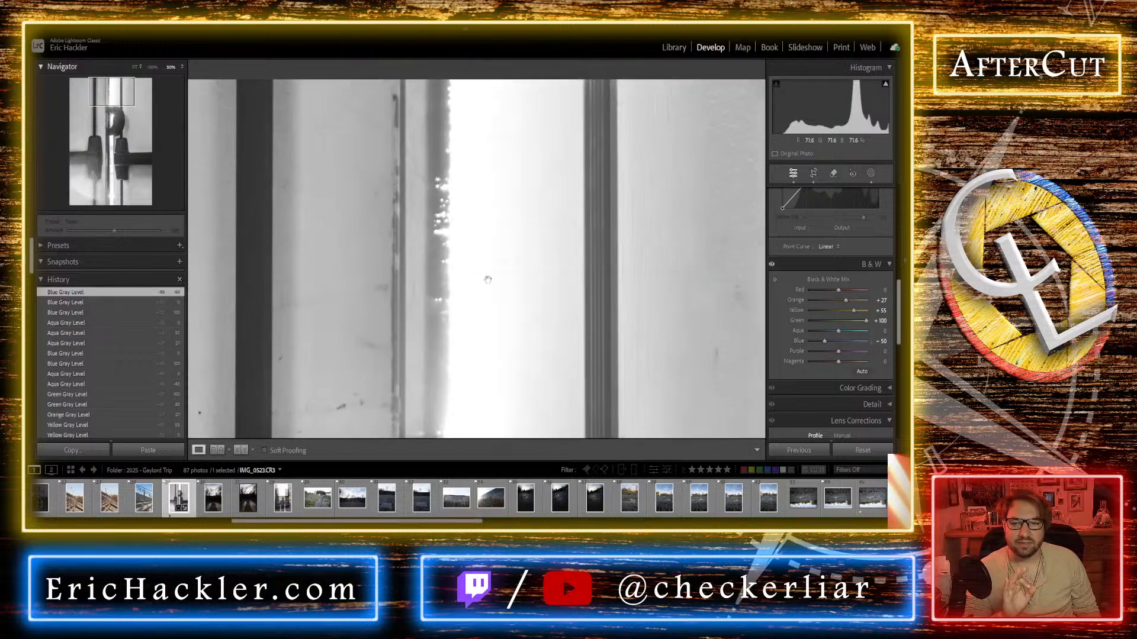
left_click_drag(110, 92, 101, 88)
left_click(211, 157)
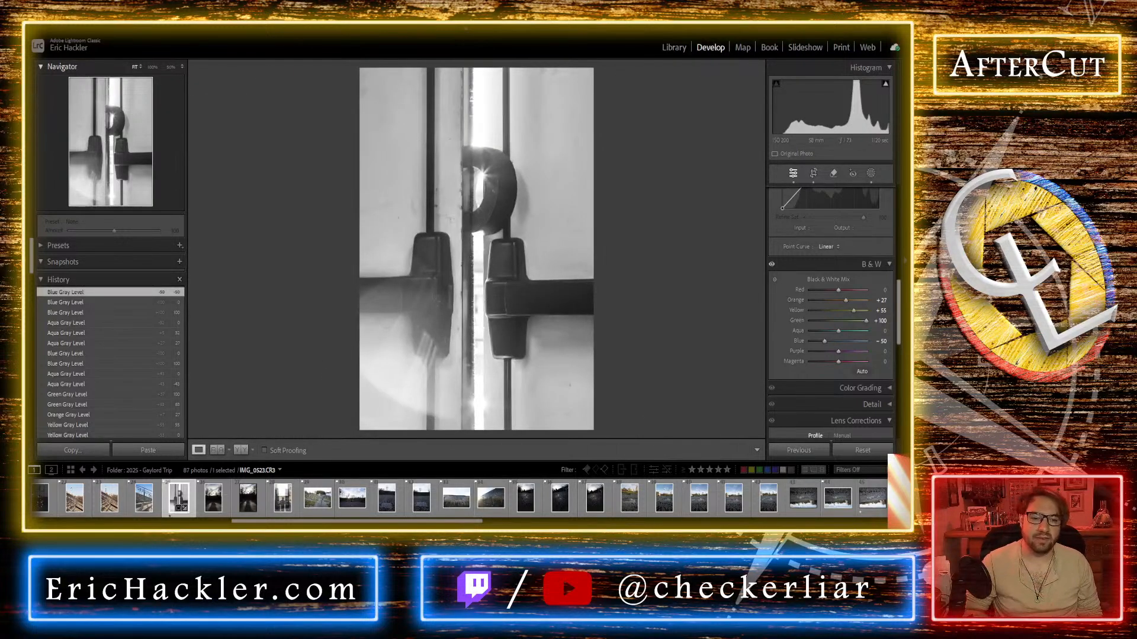
mouse_move(835, 341)
left_mouse_down()
mouse_move(887, 342)
mouse_move(851, 341)
left_mouse_up()
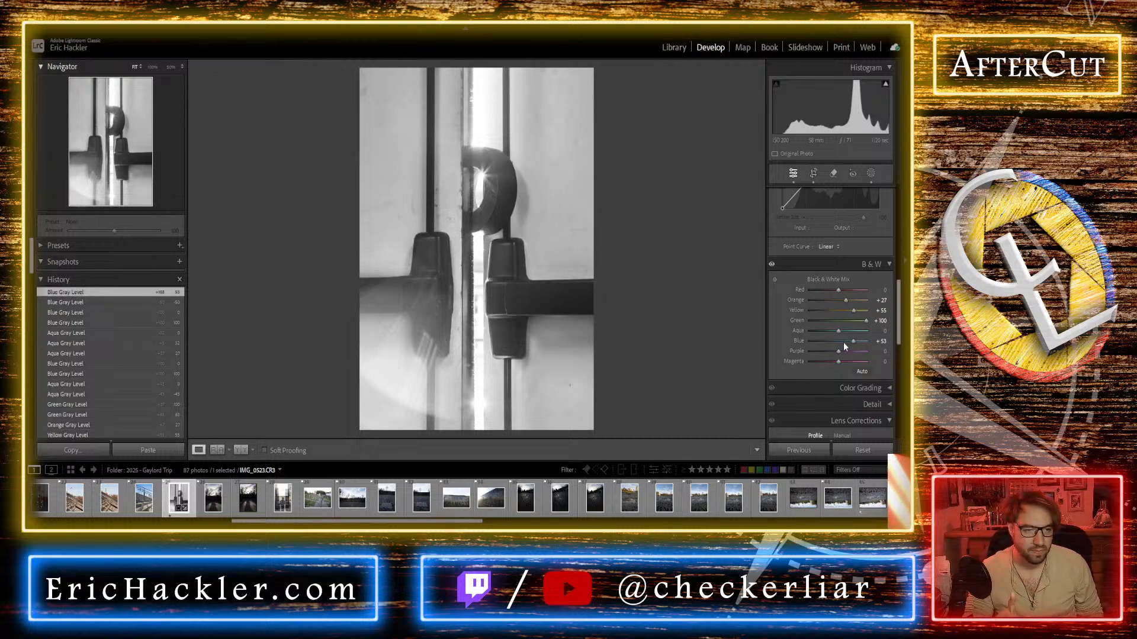
Step: Try the Purple level at -100 and the Magenta level at +100 in the Black & White Mix, resetting each to 0
left_click_drag(837, 349, 780, 349)
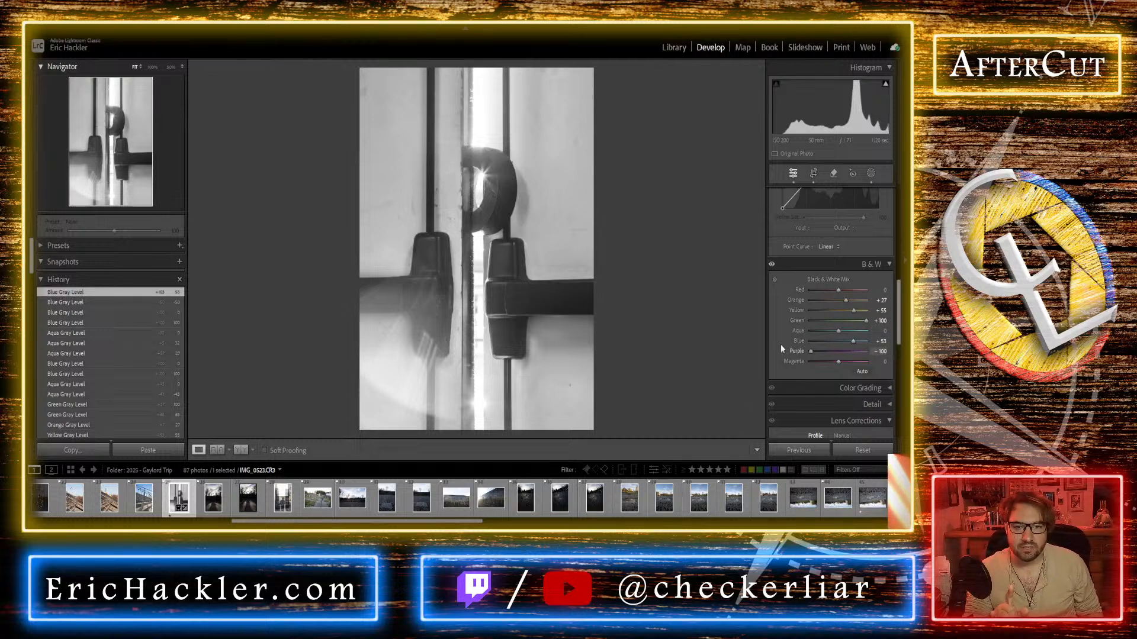
double_click(833, 349)
left_click_drag(843, 361, 888, 361)
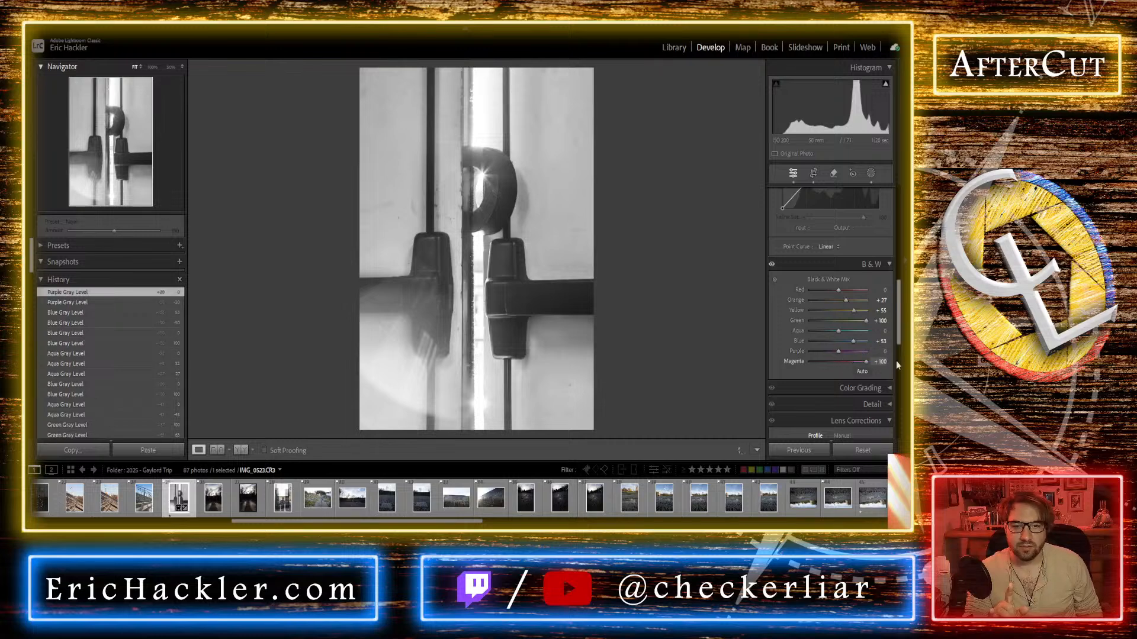
left_click_drag(802, 358, 894, 366)
double_click(842, 359)
Step: Try different Red levels in the Black & White Mix and settle on -82
left_click_drag(841, 291, 811, 290)
double_click(811, 290)
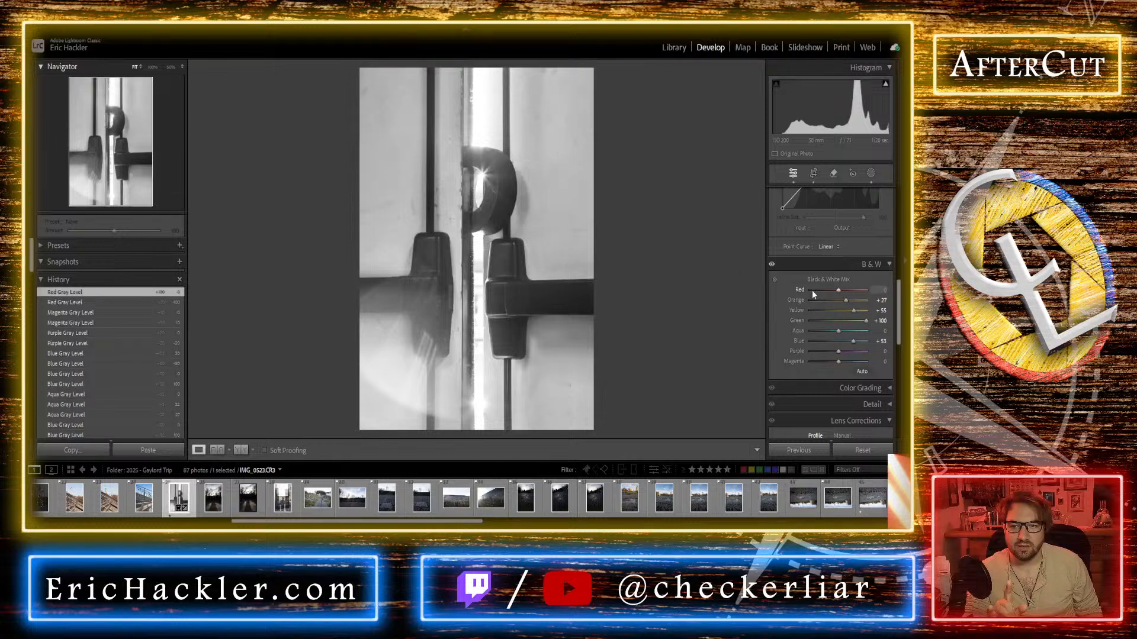
left_click(812, 291)
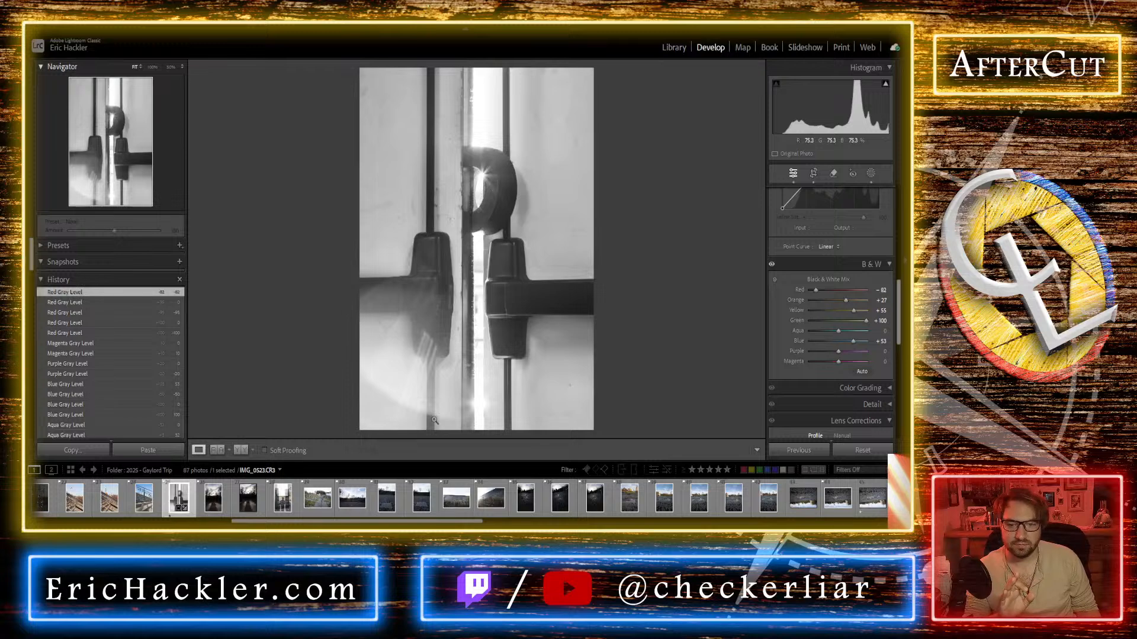
Step: Try shifting the latch photo slightly upward within its crop frame, and undo the crop change
left_click(814, 173)
left_click_drag(545, 276, 543, 266)
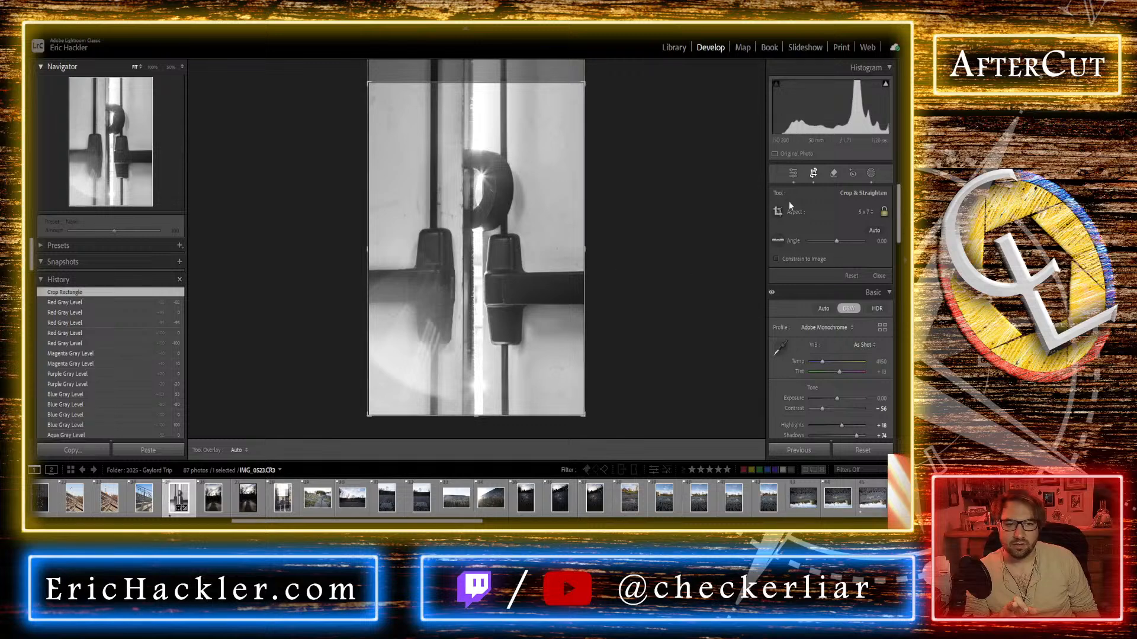
left_click(795, 174)
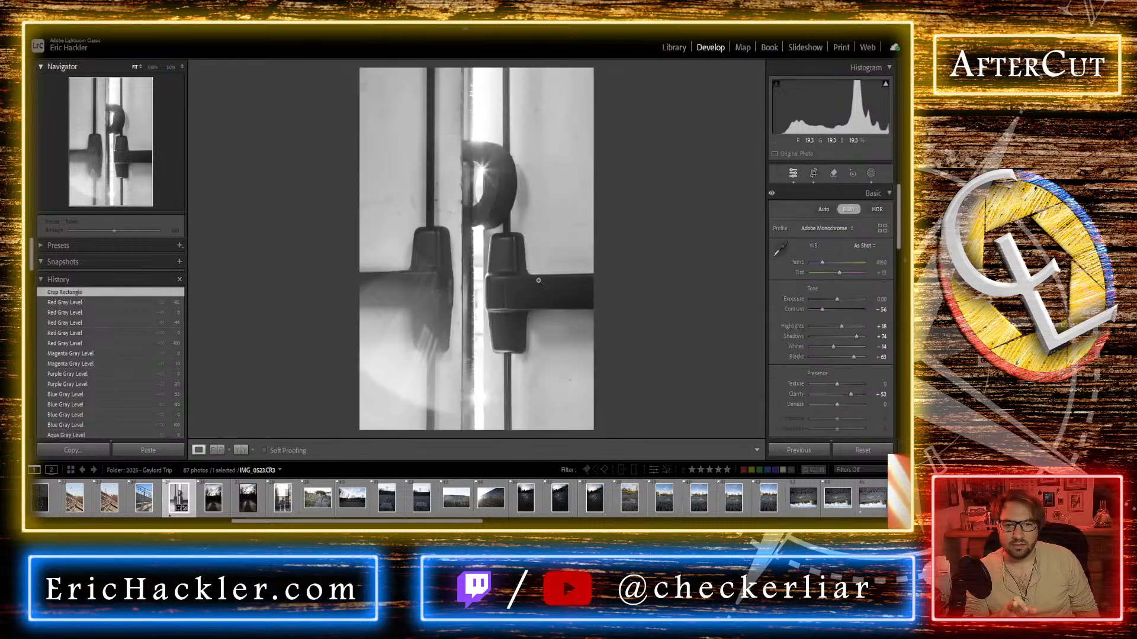
key("ctrl+z")
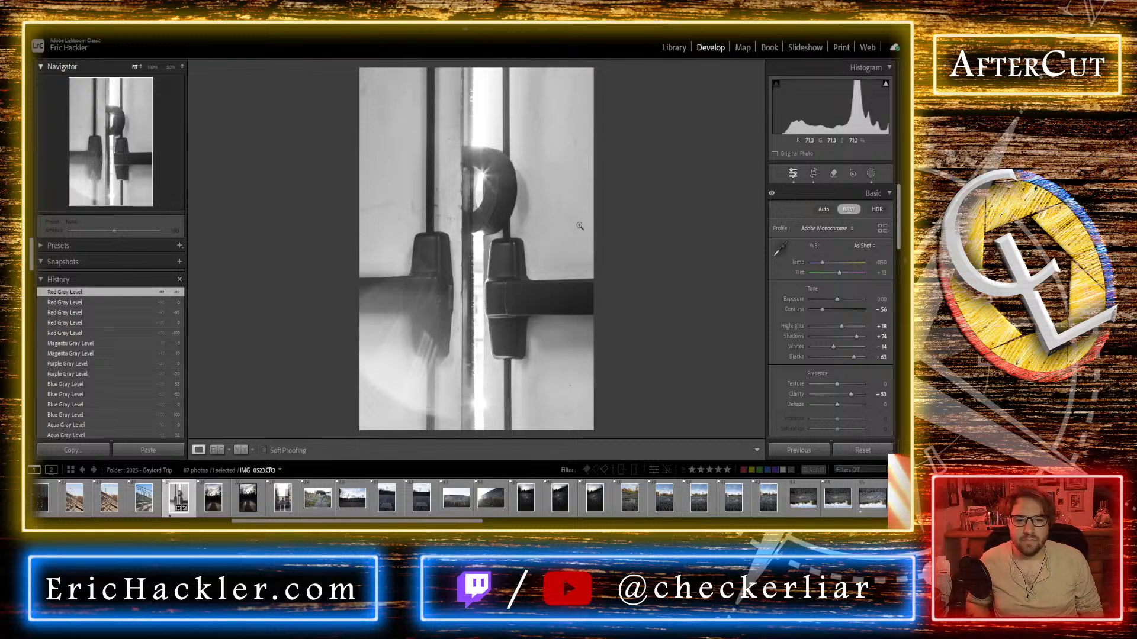
Step: Tighten the crop from the photo's top edge and shift the image slightly downward within the smaller frame
left_click(813, 173)
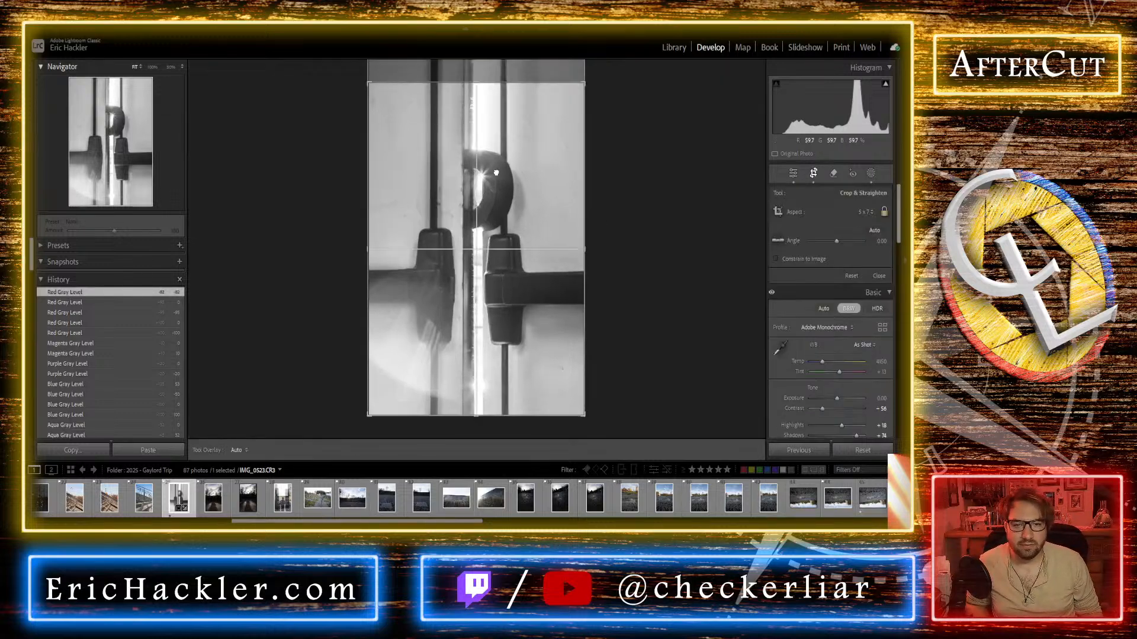
left_click_drag(476, 83, 474, 99)
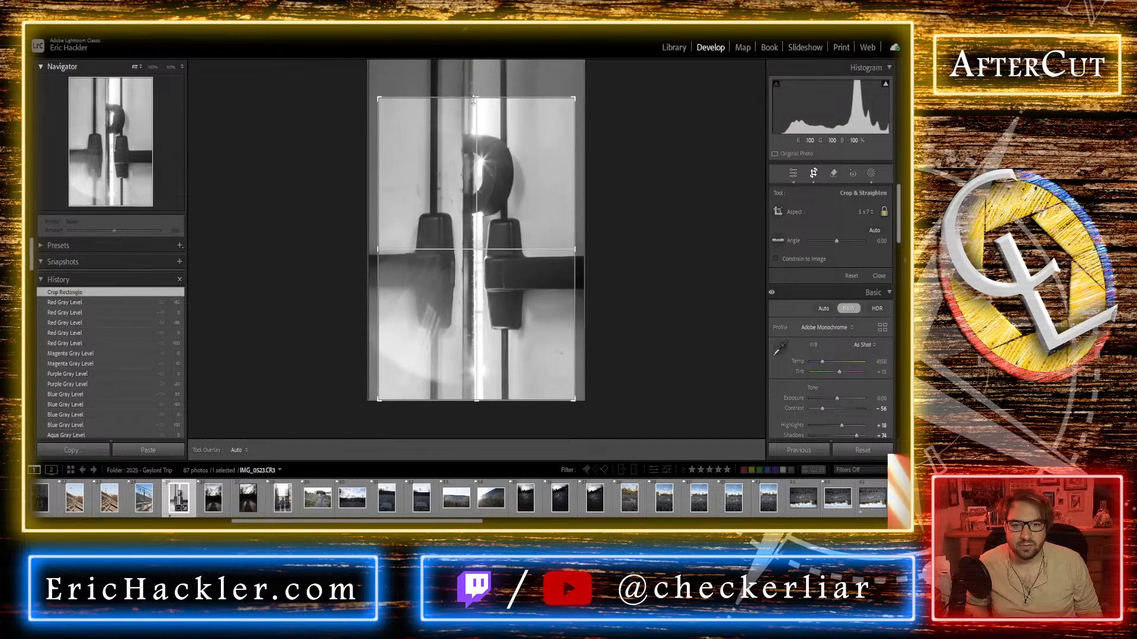
left_click_drag(479, 151, 476, 160)
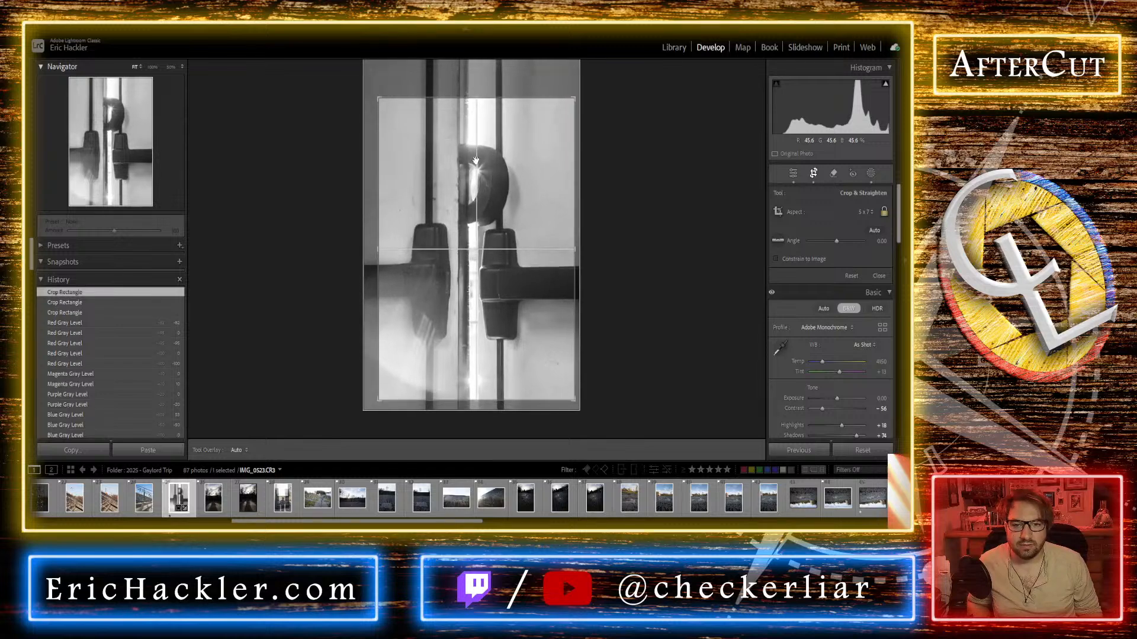
key("ctrl+z")
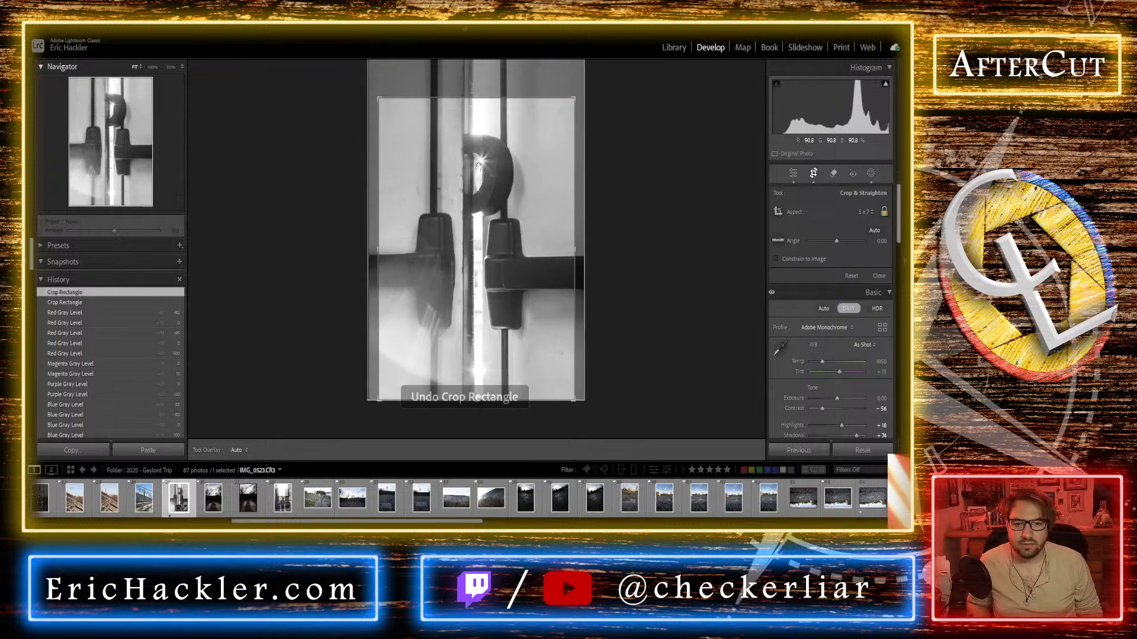
left_click_drag(479, 168, 477, 173)
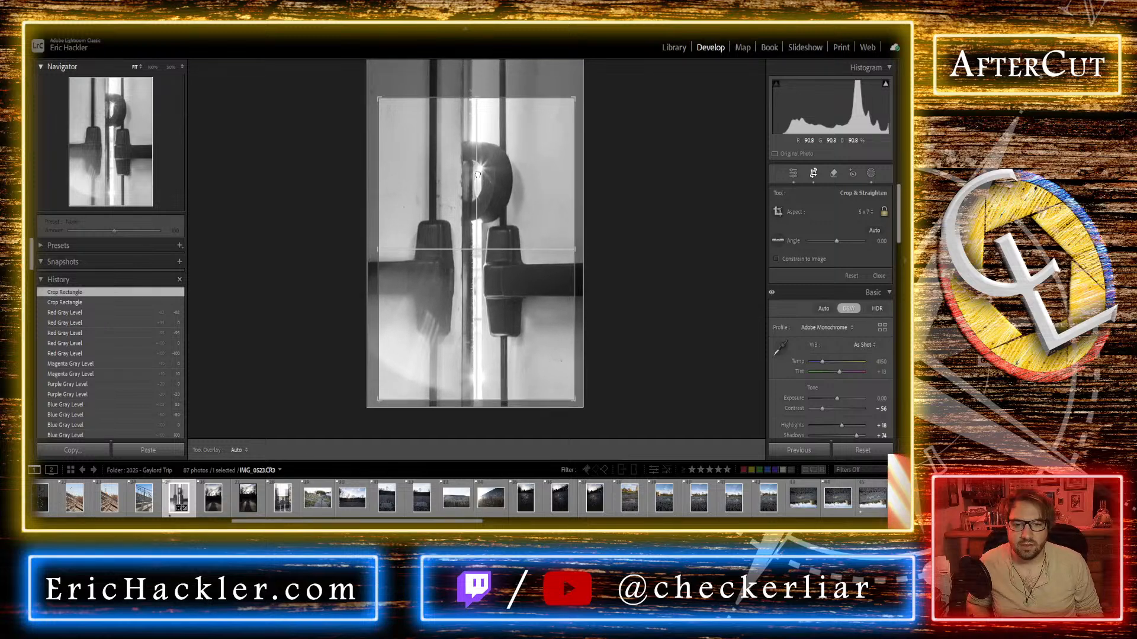